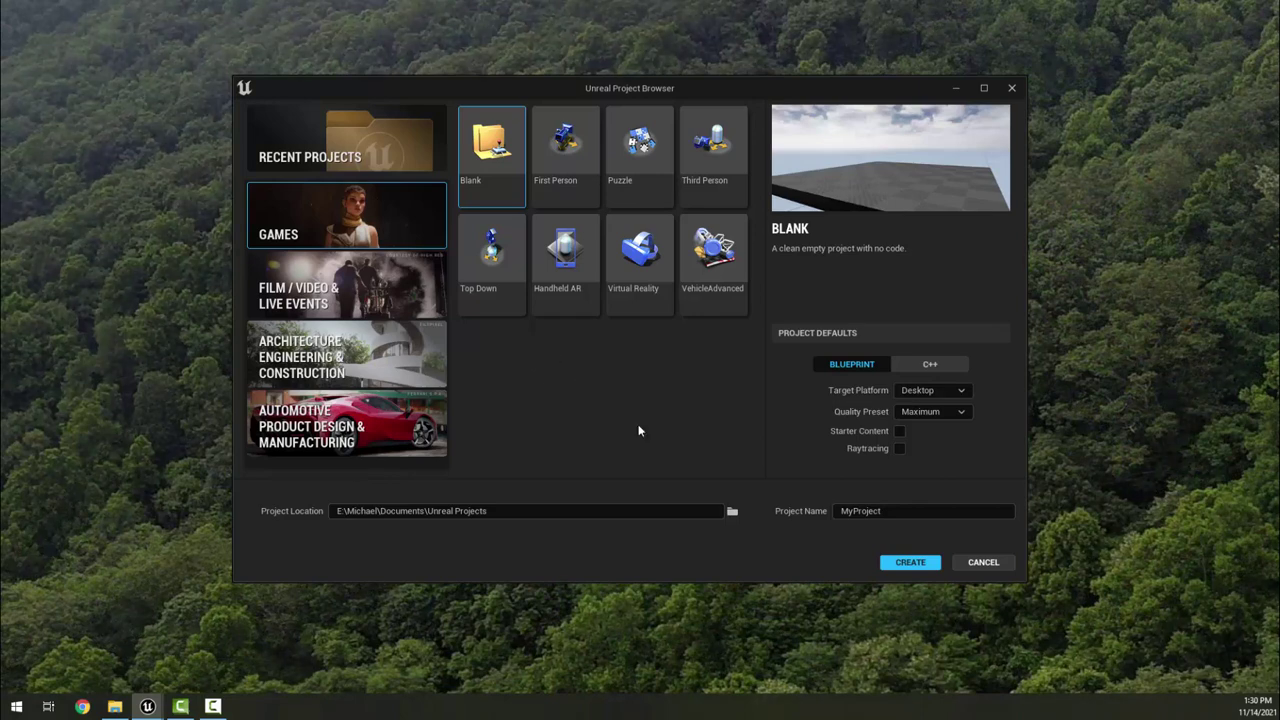
Create a blank Blueprint project named HoldenTwinStick with Starter Content included.
left_click(870, 511)
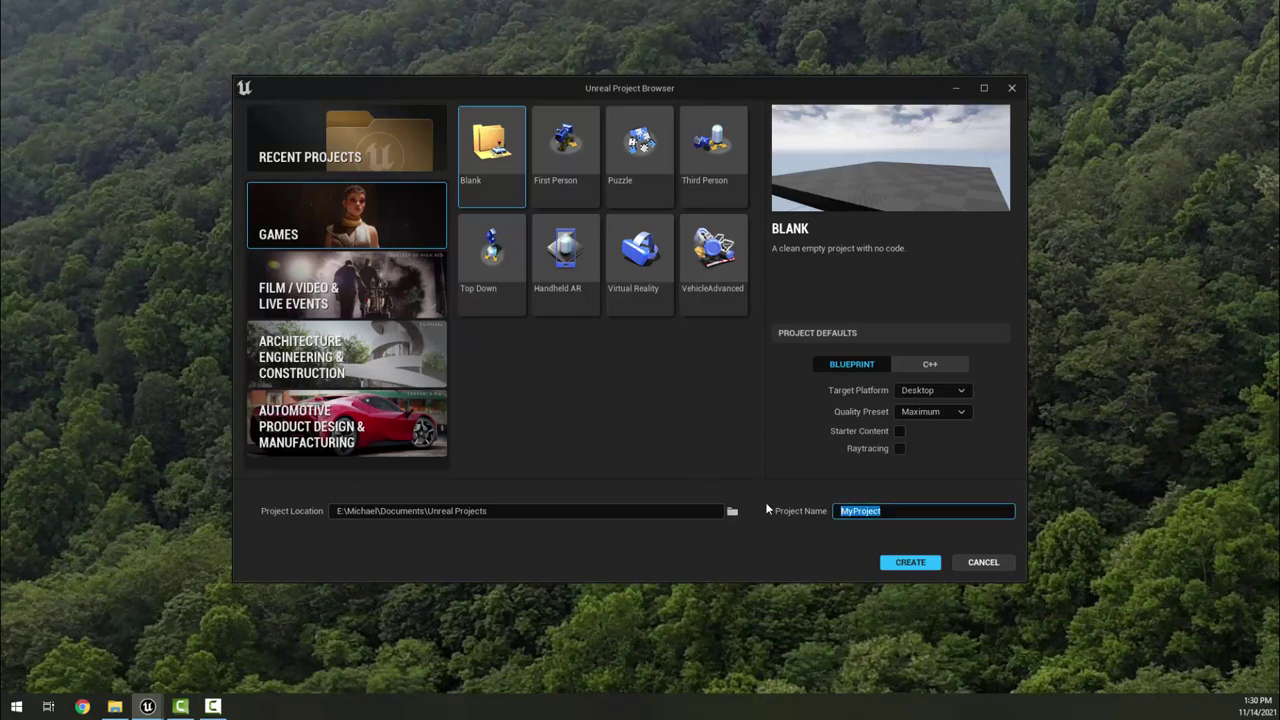
type("HoldenTwinStick")
left_click(901, 434)
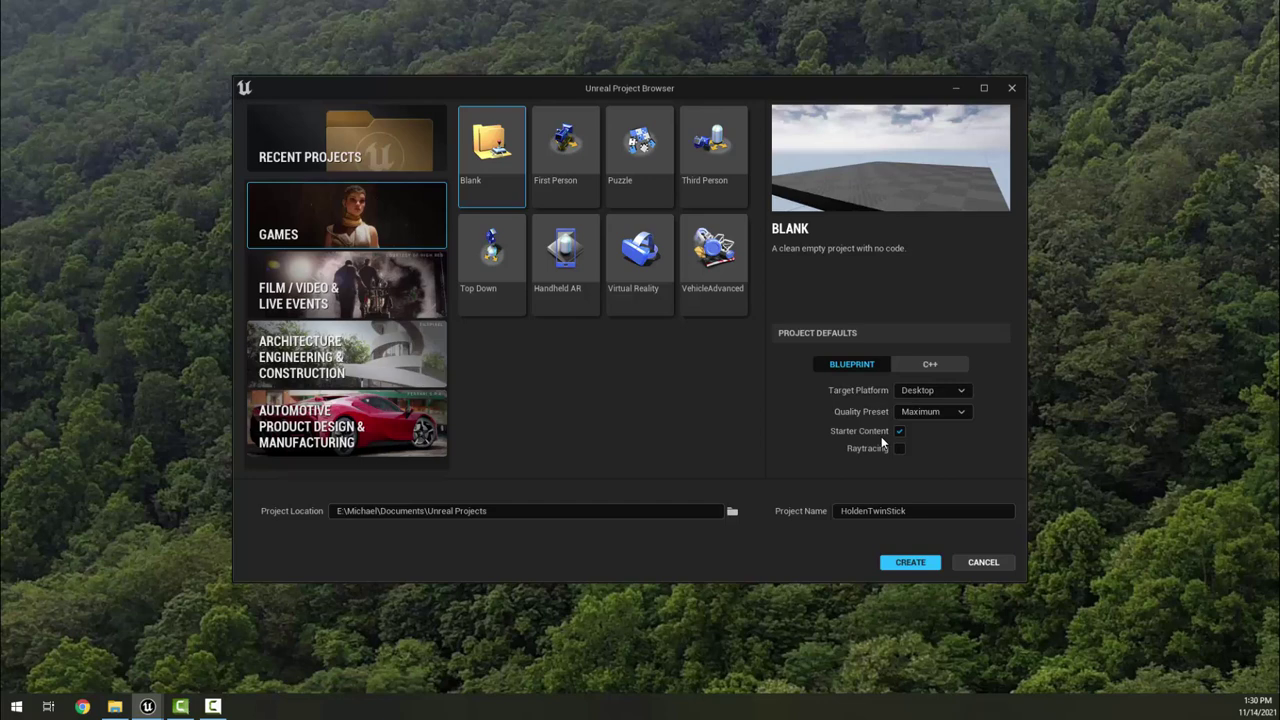
left_click(911, 563)
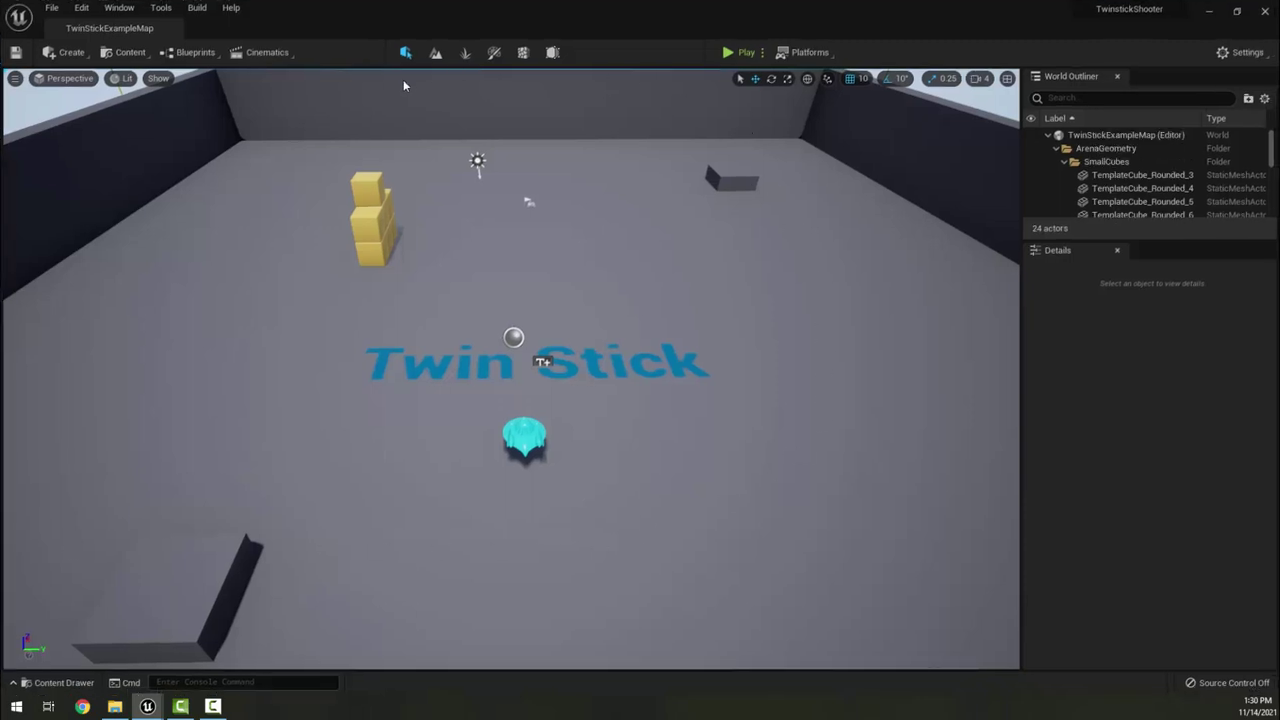
In the TwinstickShooter editor, bring up the Twin Stick text label's actions menu, then dismiss it.
mouse_move(1138, 17)
right_click(545, 449)
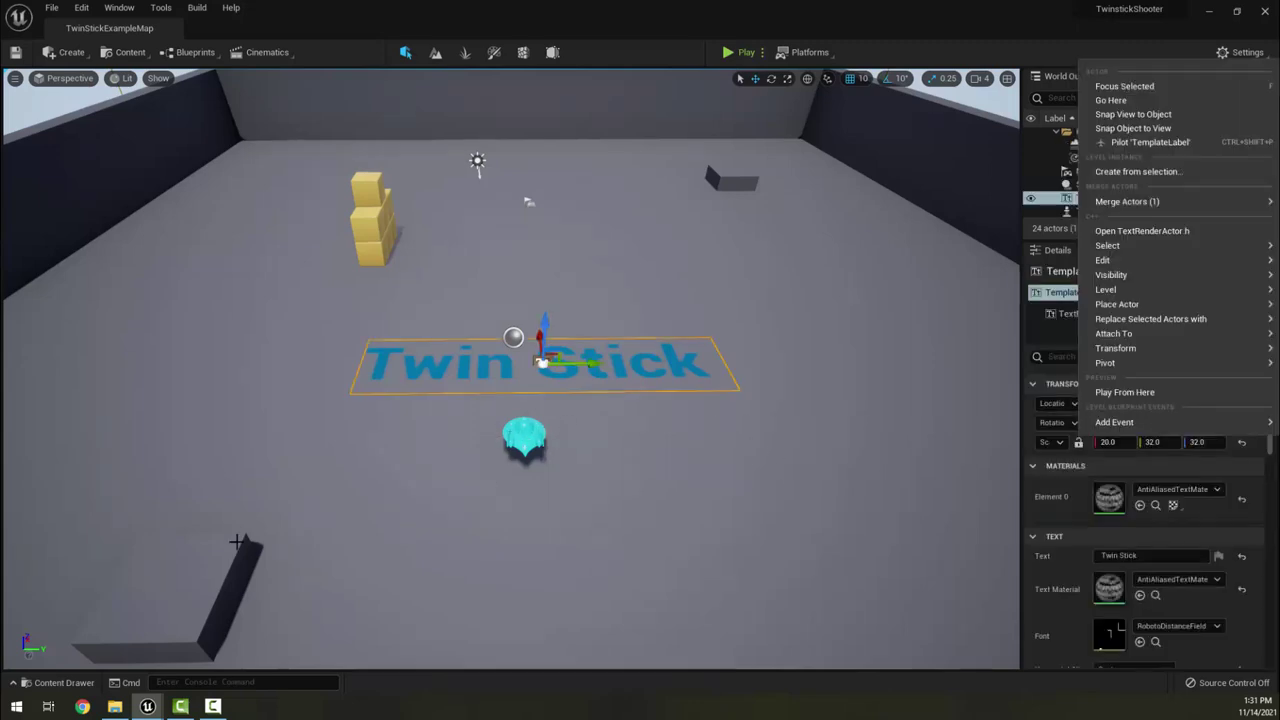
left_click(642, 34)
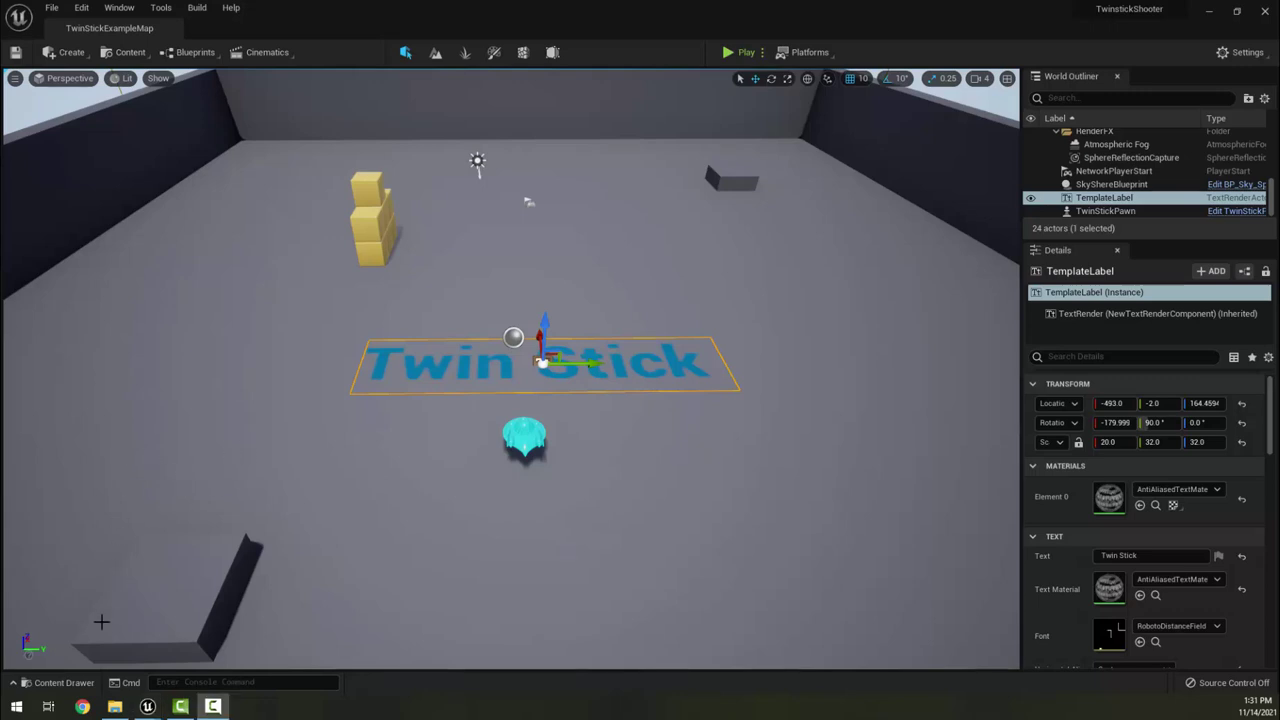
Select the Geometry, TwinStick and TwinStickBP folders and start migrating them, accepting the asset list.
left_click(62, 682)
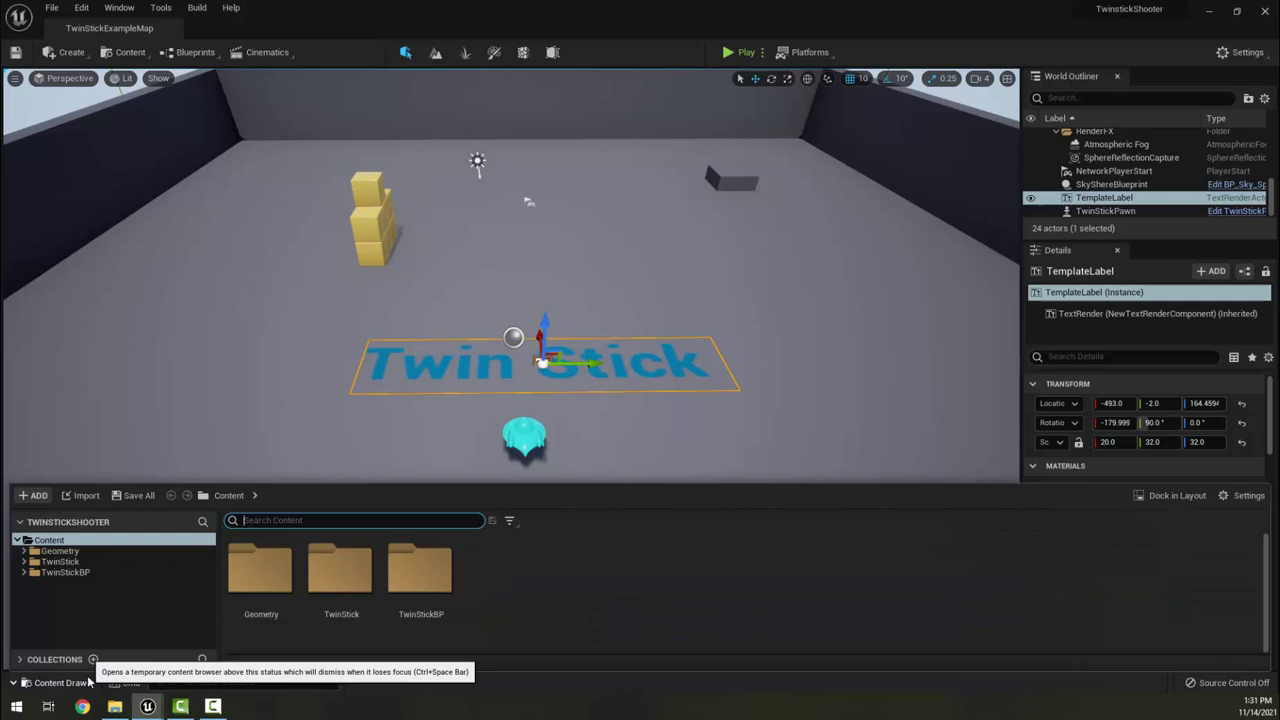
key("Down")
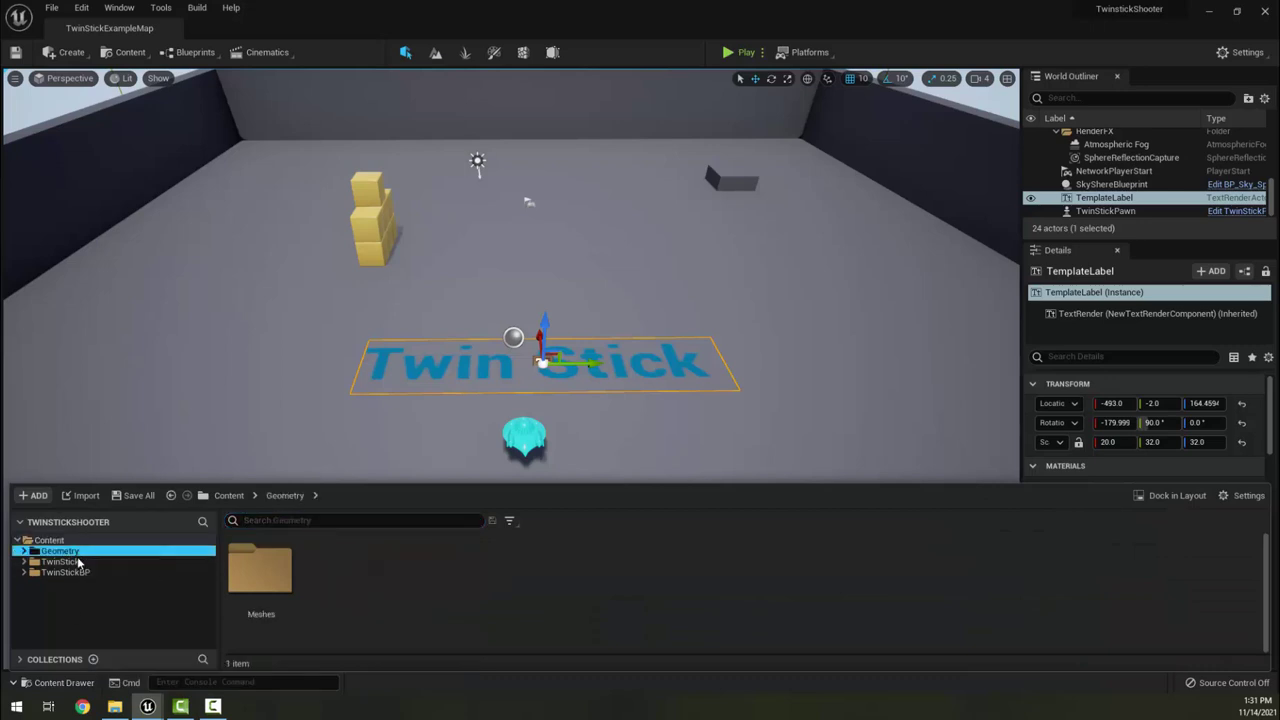
left_click(77, 562, "shift")
left_click(79, 572, "shift")
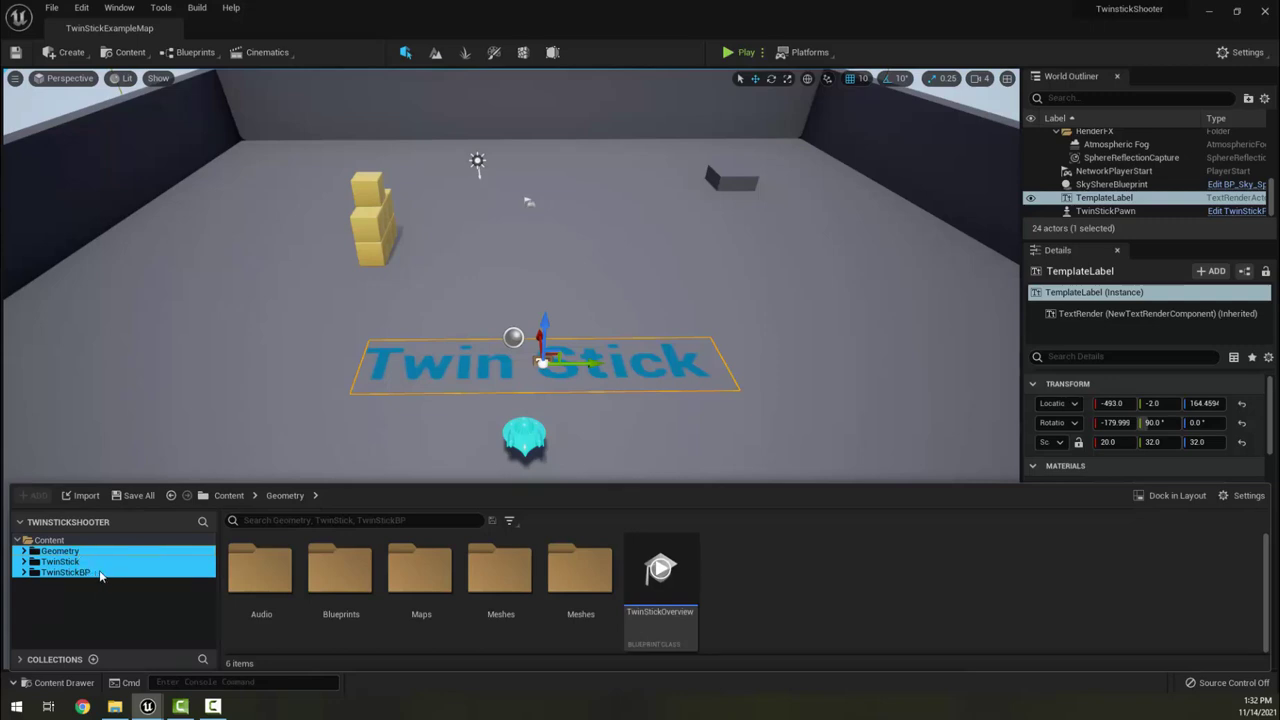
right_click(102, 575)
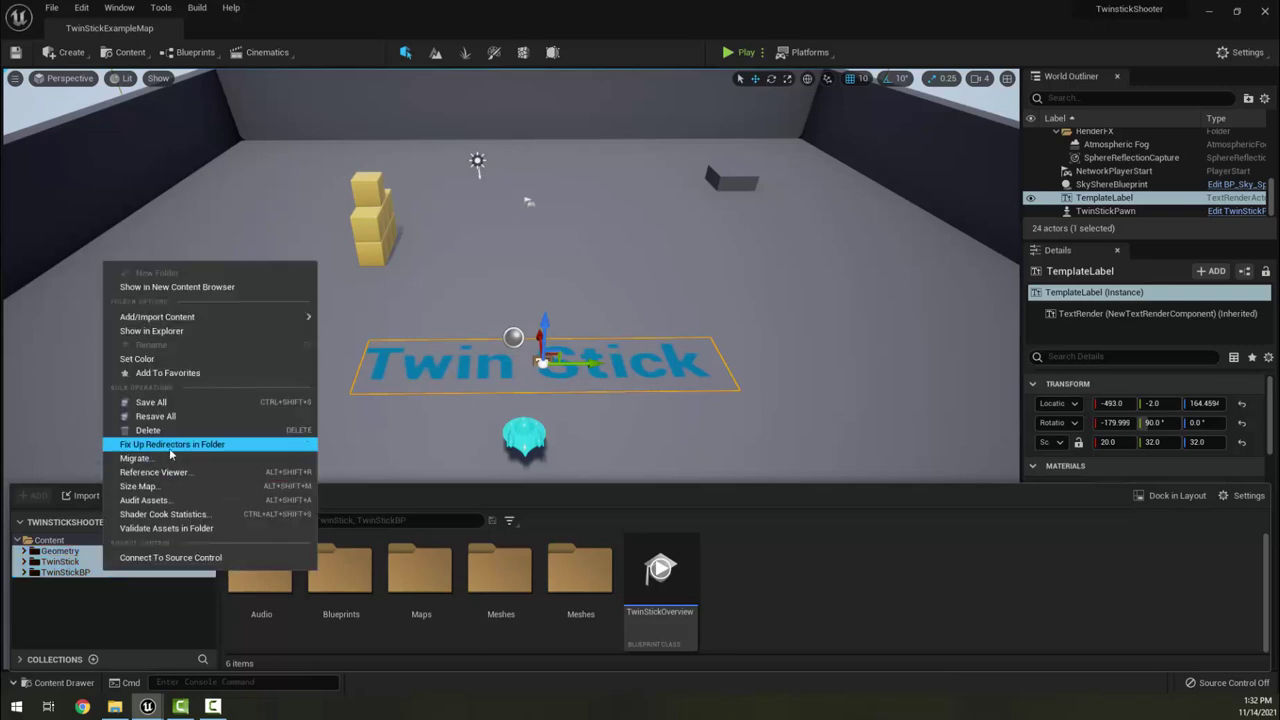
left_click(170, 460)
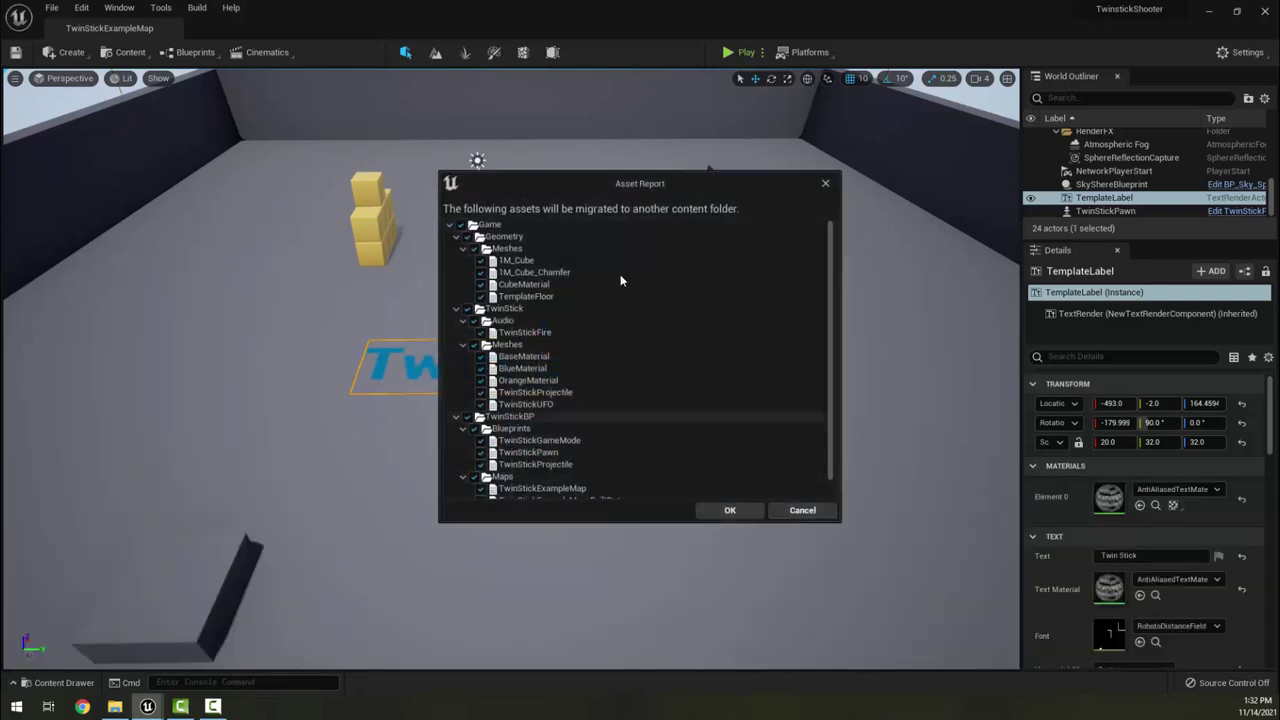
left_click(730, 510)
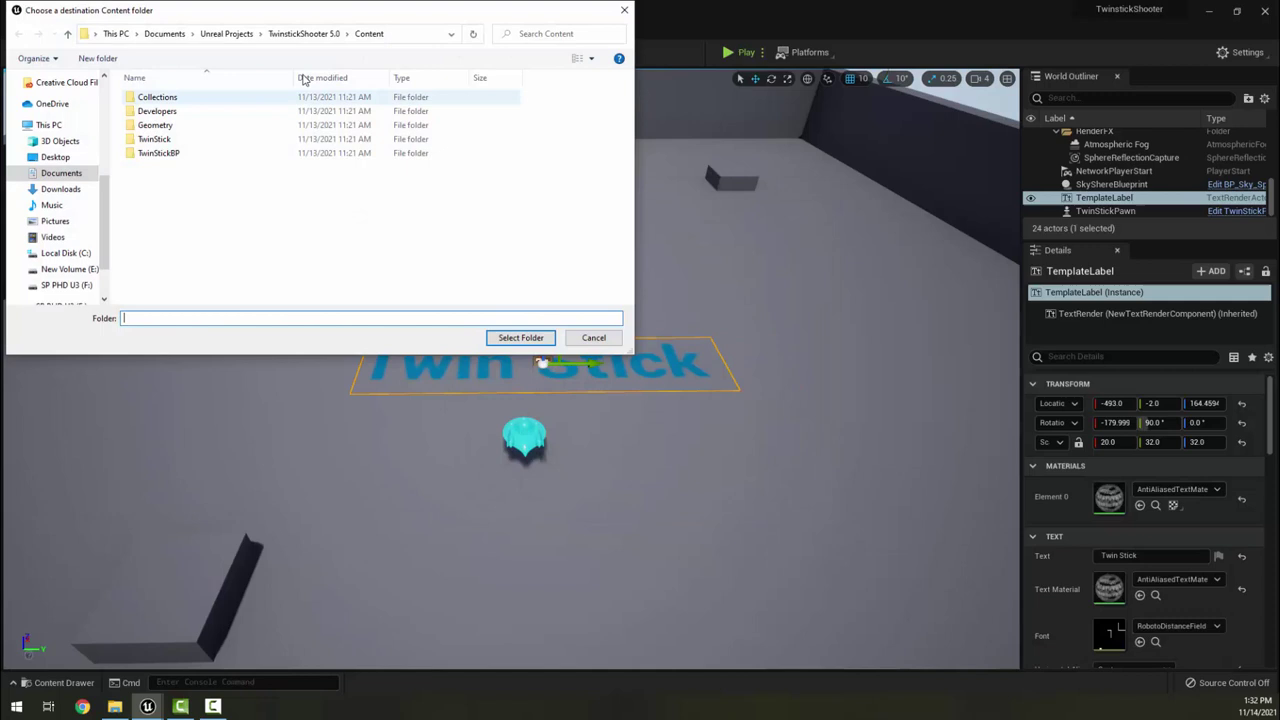
Choose Documents/Unreal Projects/HoldenTwinStick/Content as the migration destination.
left_click_drag(358, 11, 613, 180)
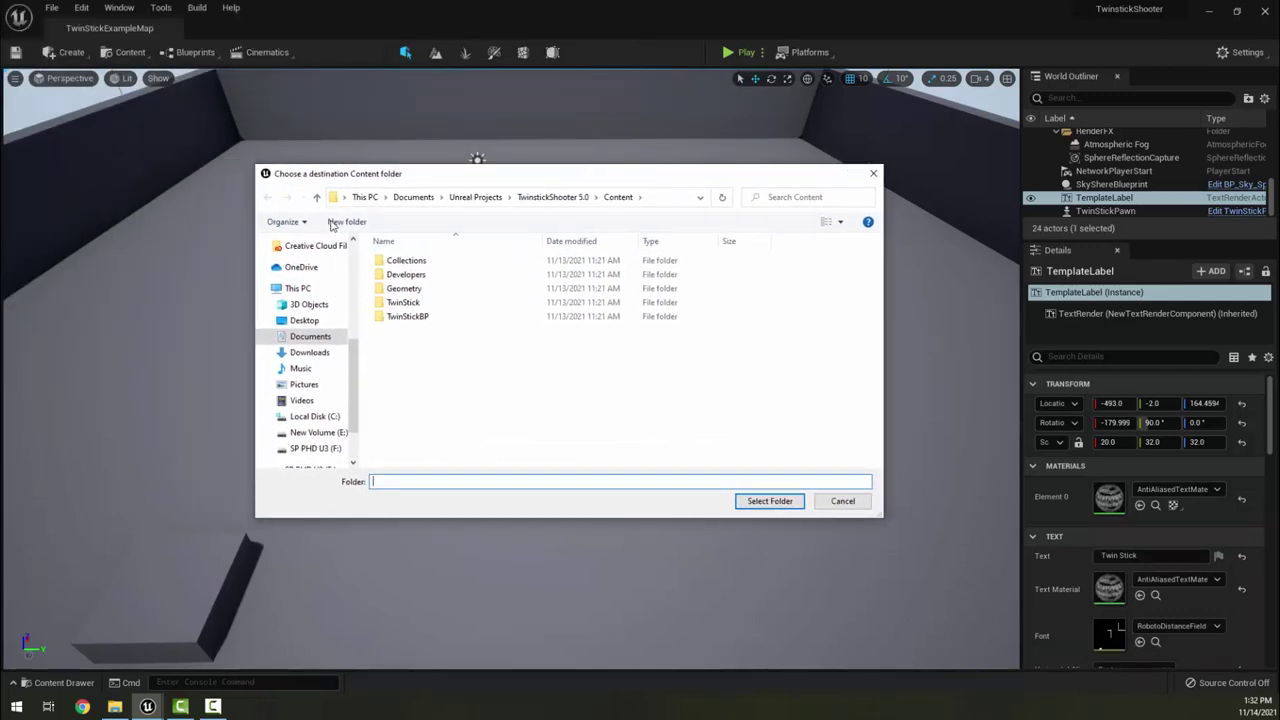
scroll(326, 298, "up", 5)
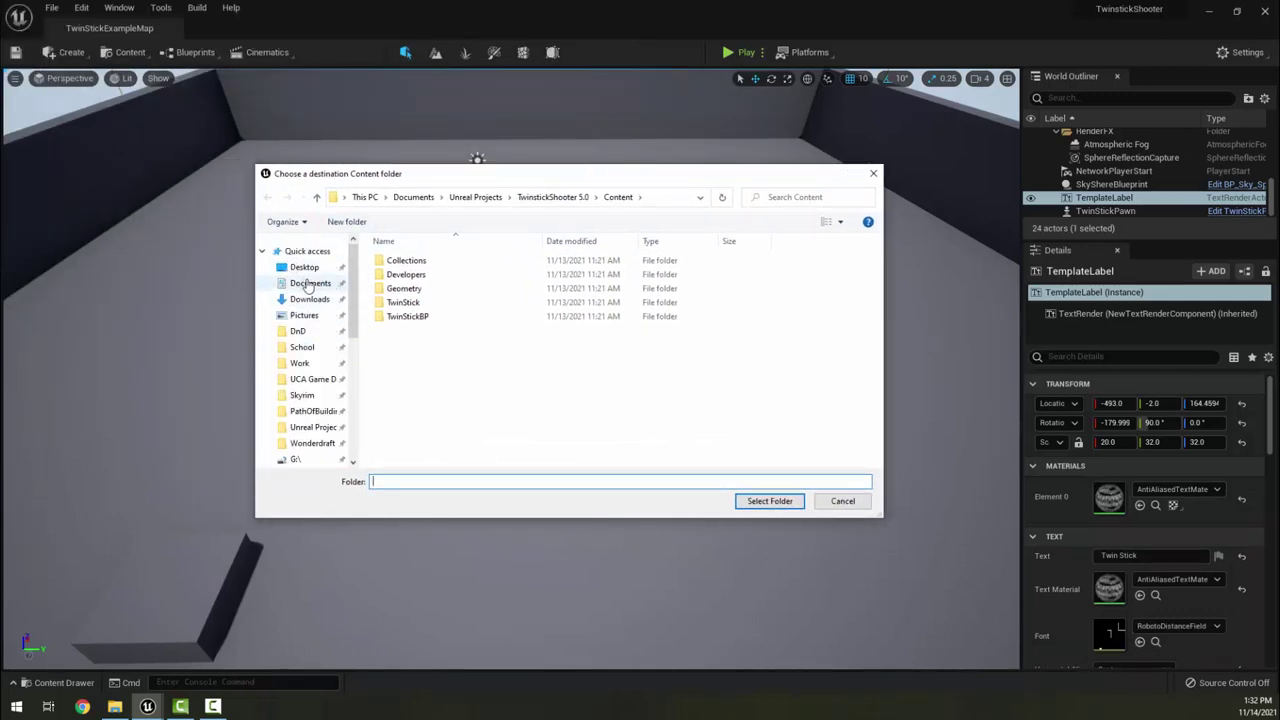
left_click(306, 283)
scroll(435, 385, "down", 5)
double_click(430, 432)
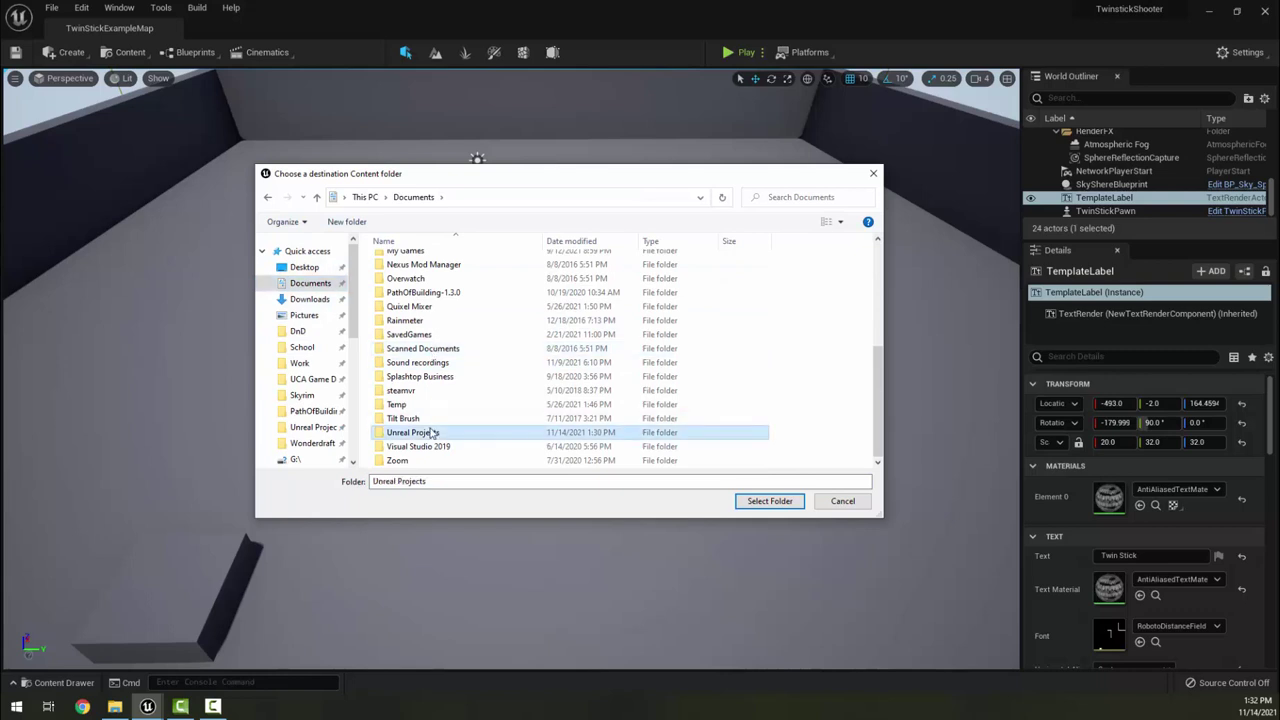
scroll(437, 278, "down", 3)
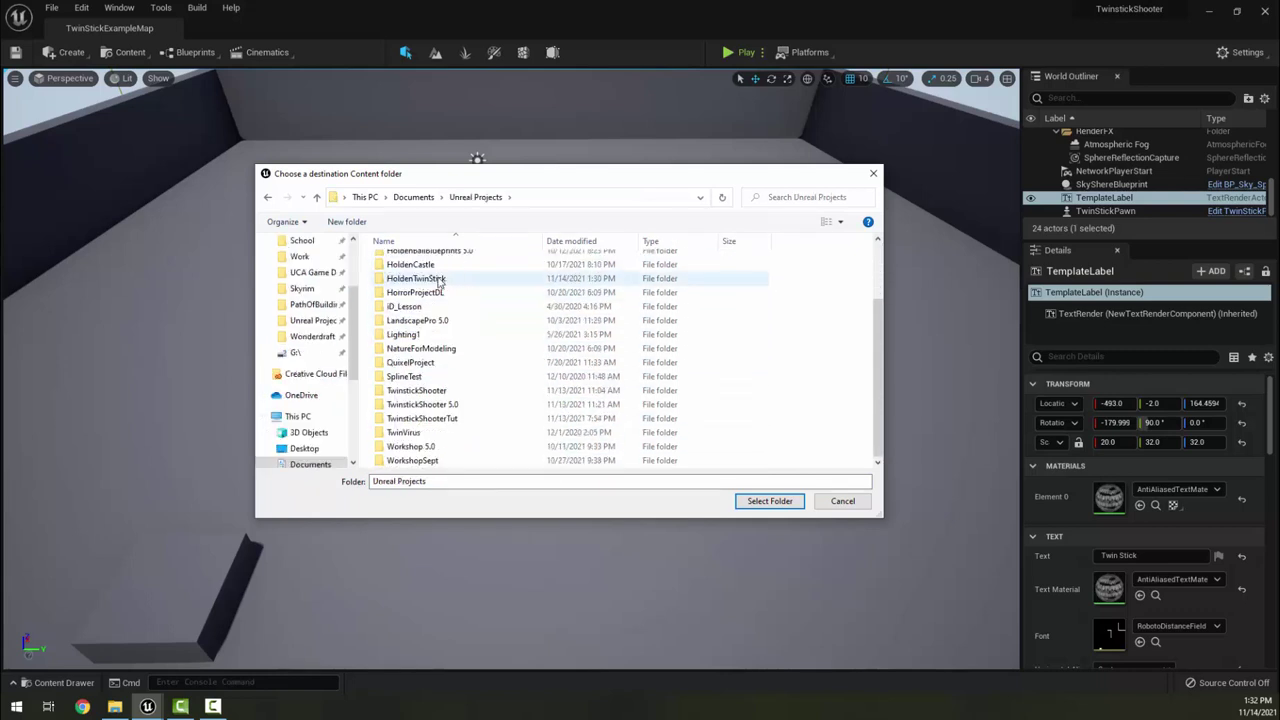
double_click(430, 279)
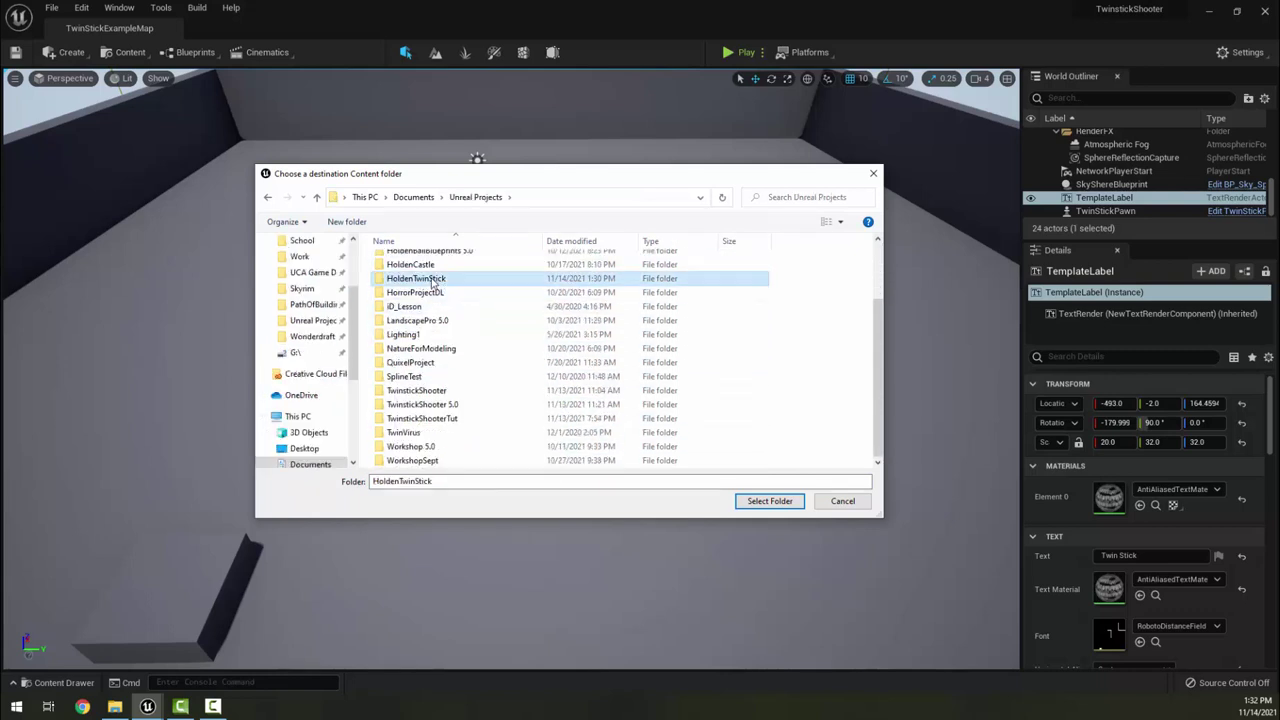
double_click(418, 280)
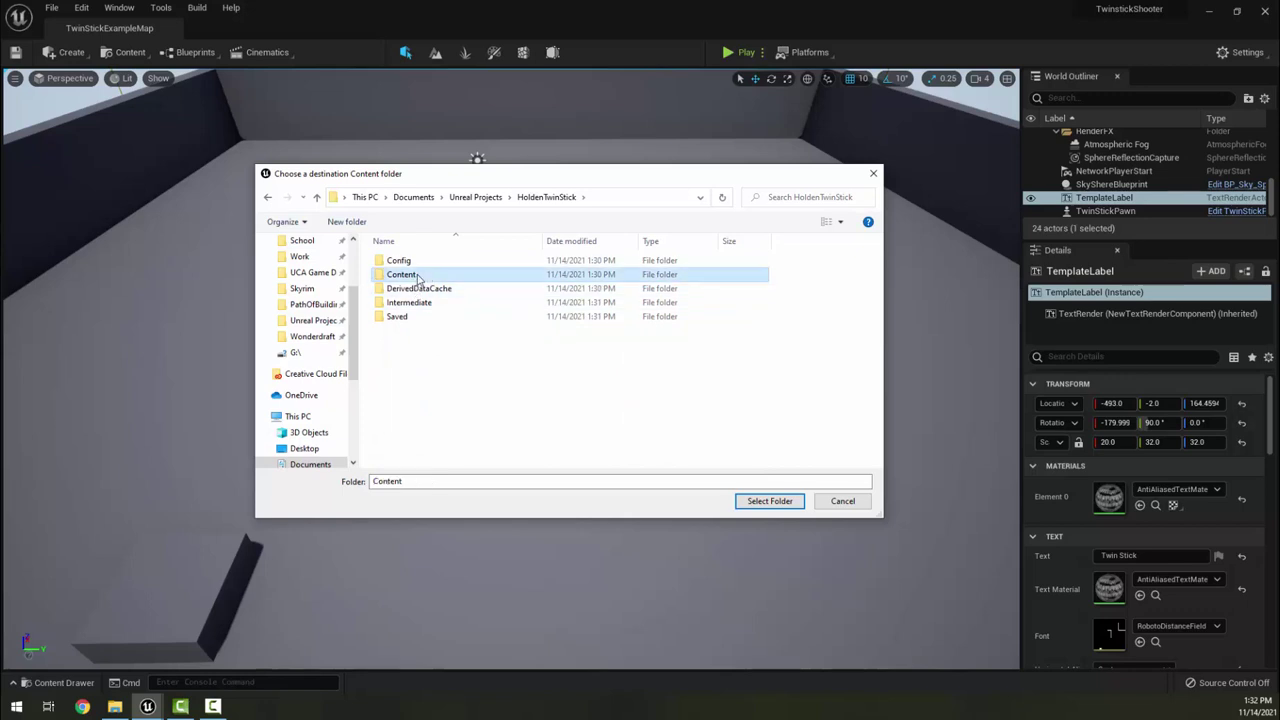
left_click(770, 502)
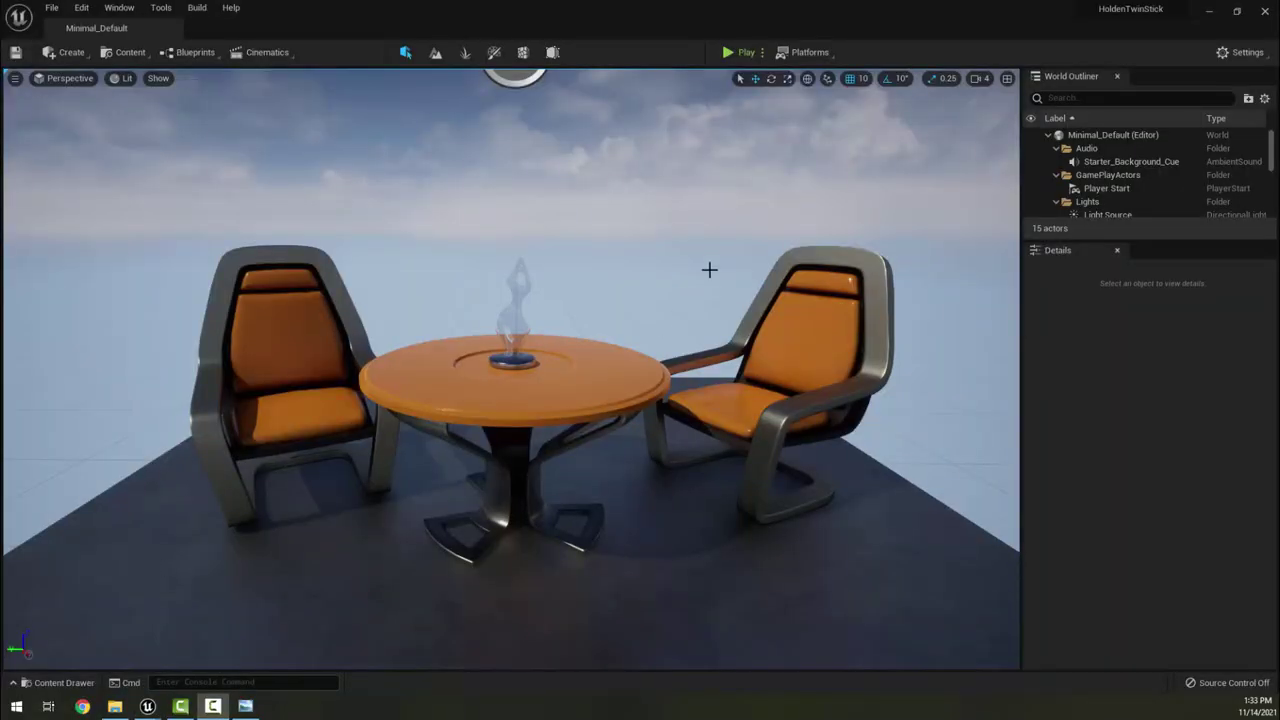
Open HoldenTwinStick and view its Content folder listing Geometry, TwinStick and TwinStickBP.
mouse_move(1115, 15)
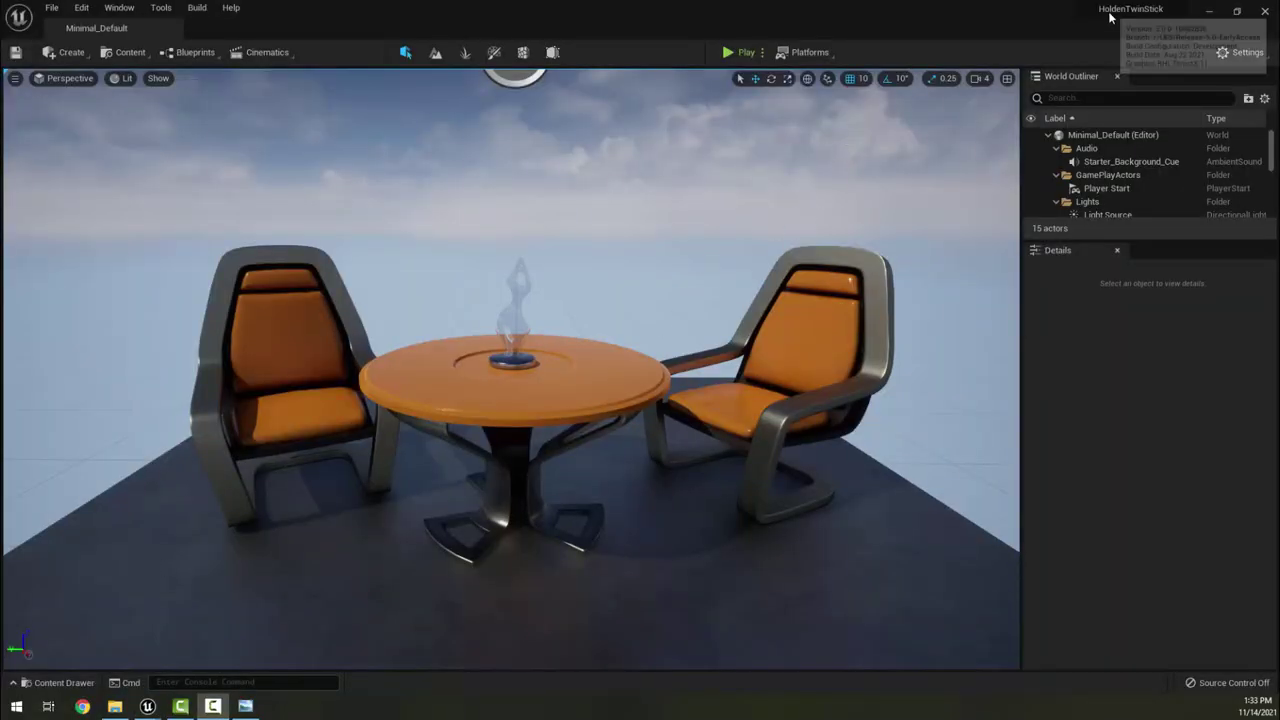
left_click(75, 684)
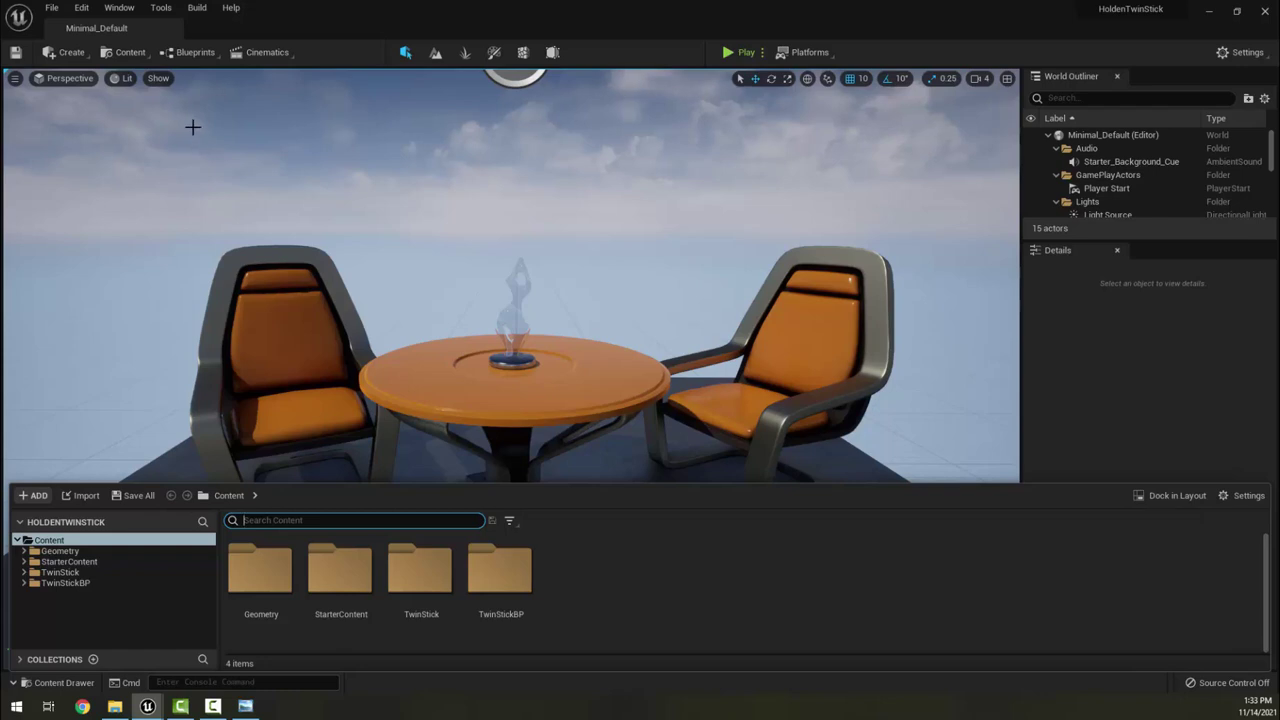
In Project Settings' Maps & Modes, set the default game mode to TwinStickGameMode.
left_click(81, 8)
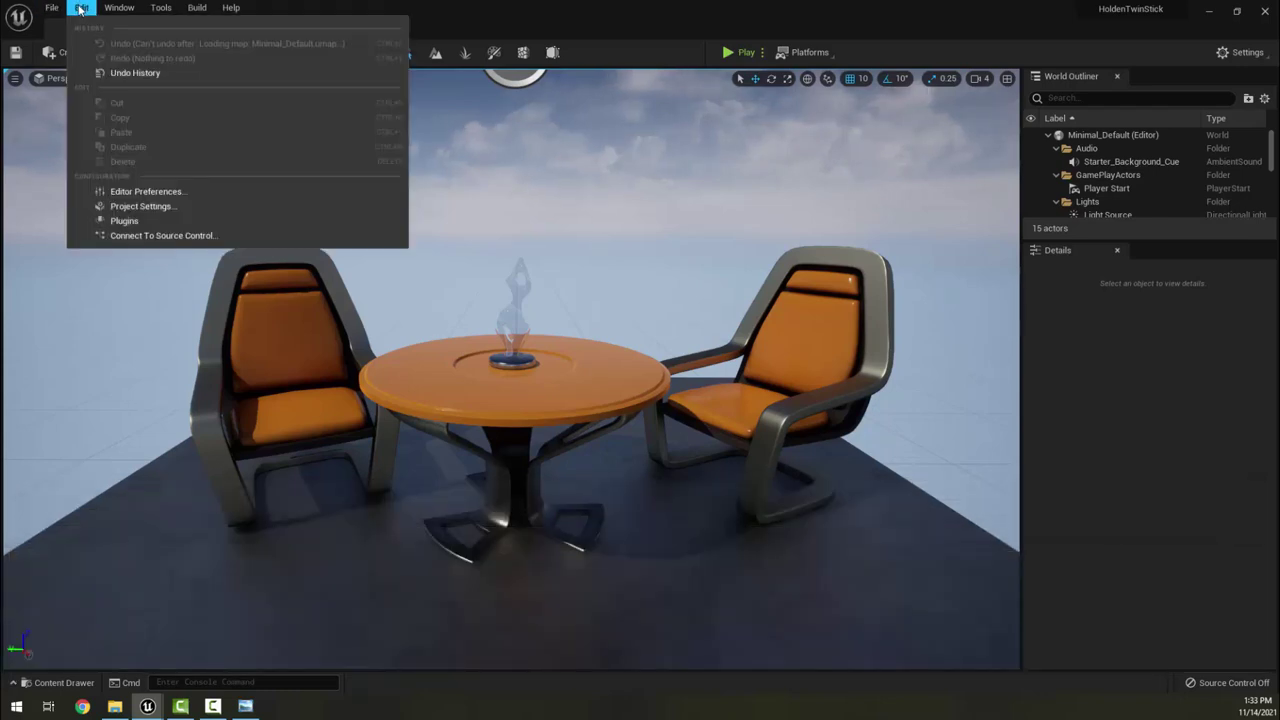
left_click(140, 206)
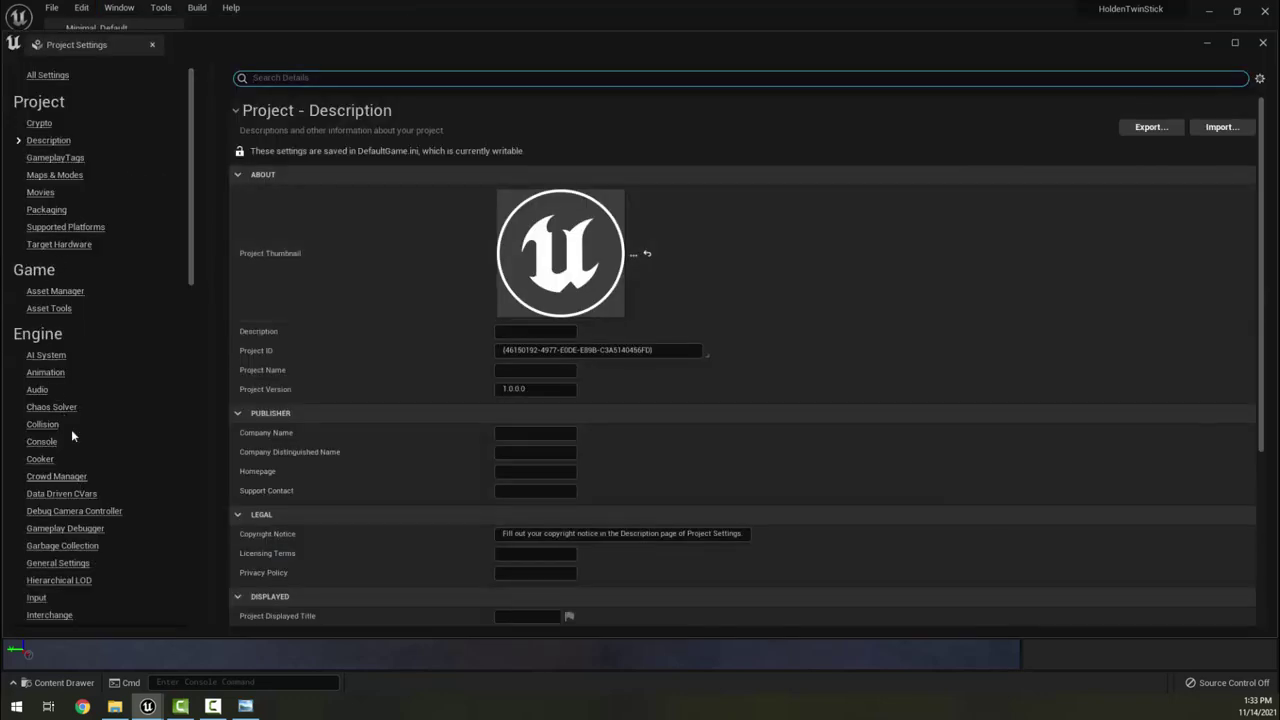
left_click(66, 178)
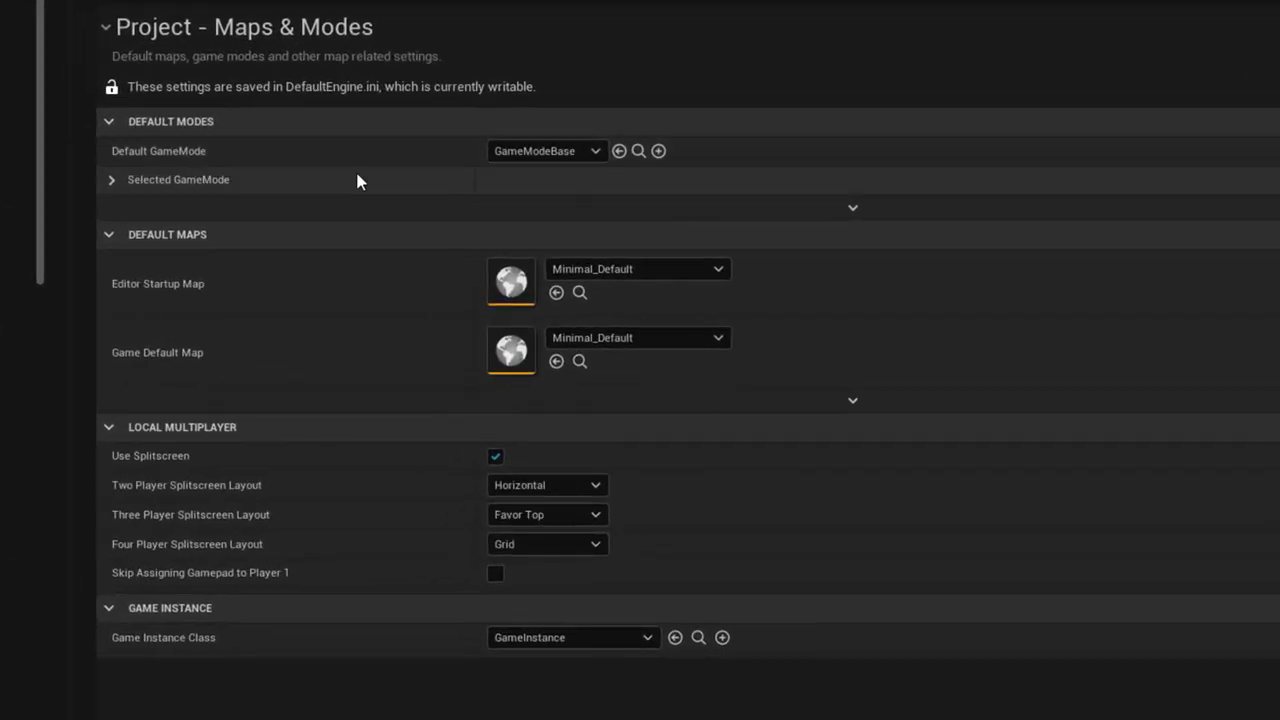
left_click(582, 150)
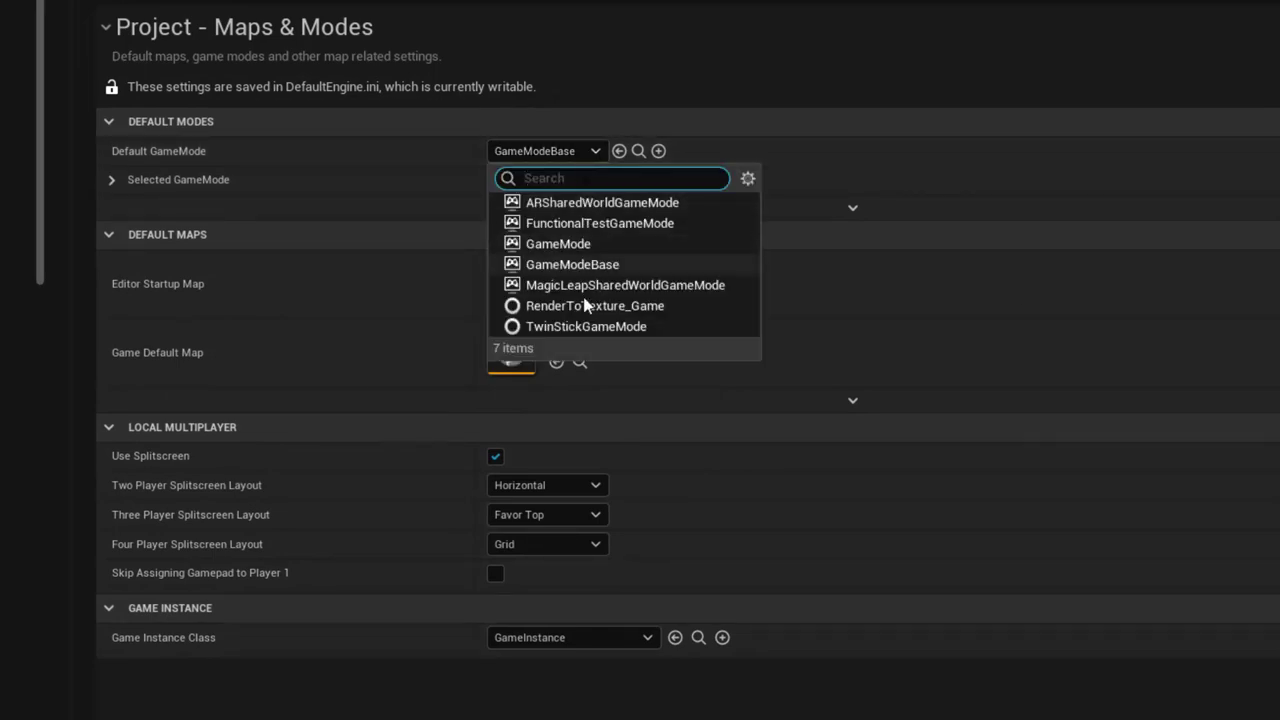
left_click(586, 327)
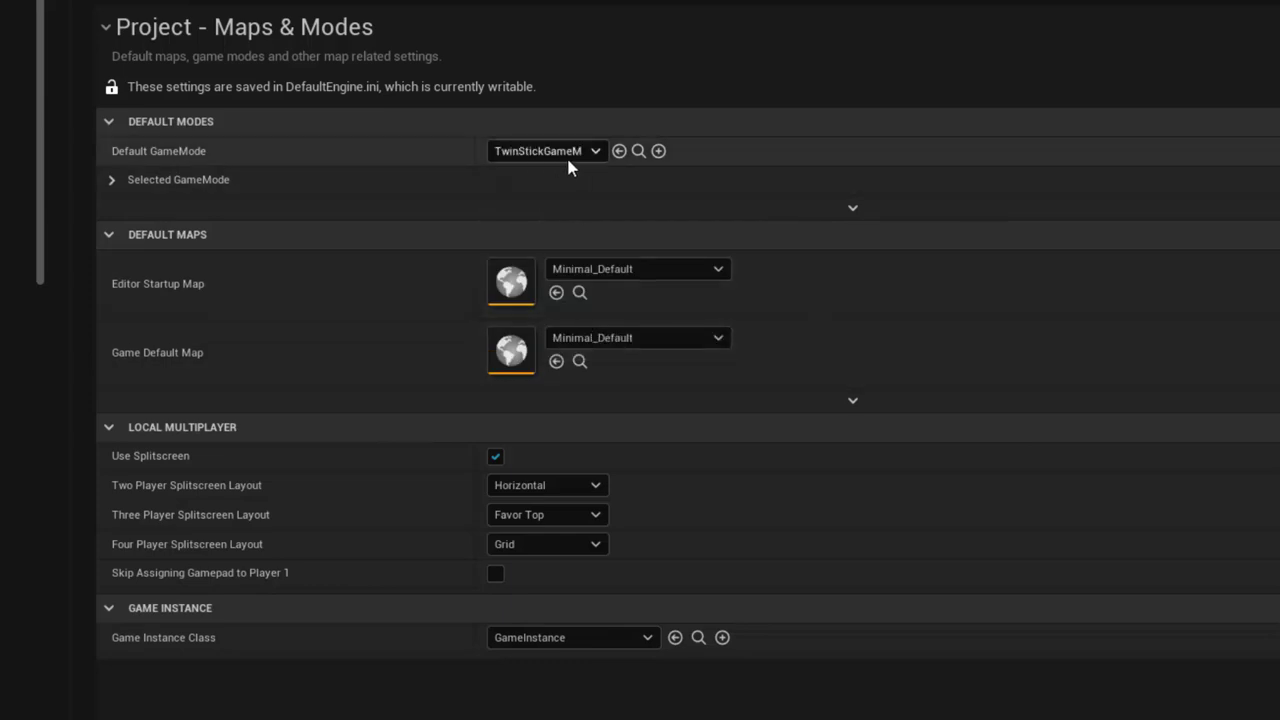
left_click(109, 180)
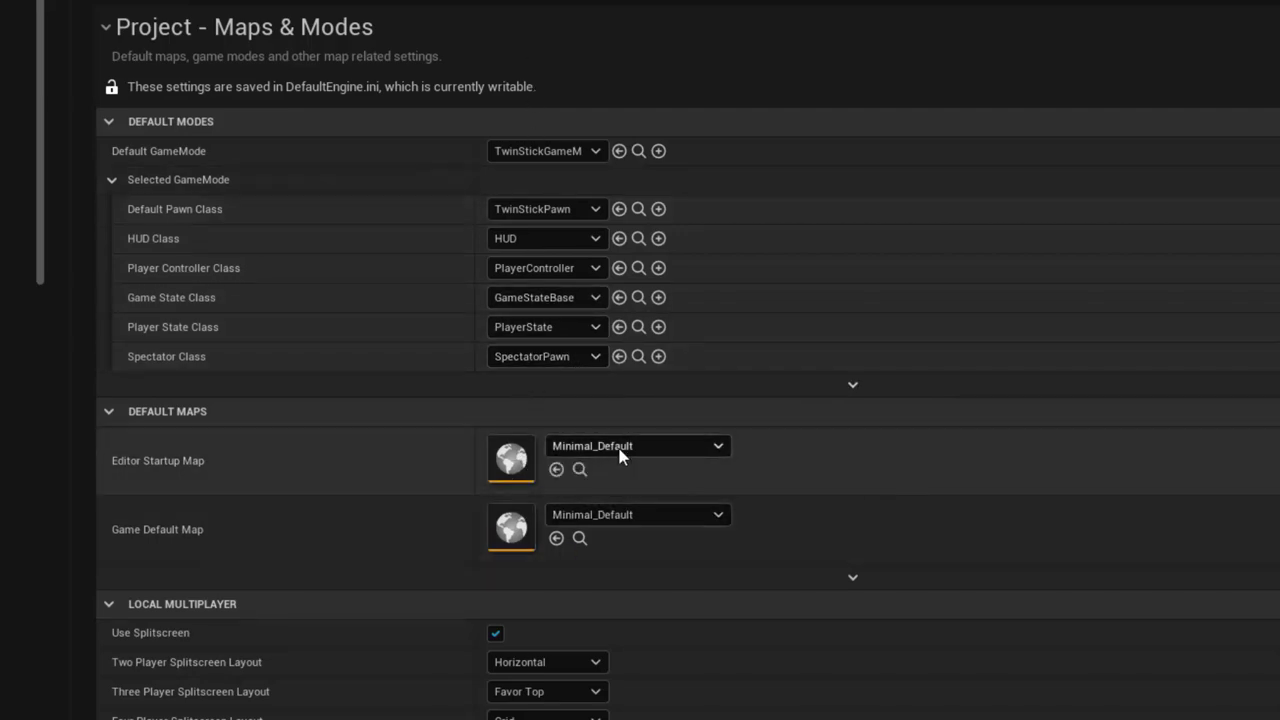
Set both Editor Startup Map and Game Default Map to TwinStickExampleMap.
left_click(657, 455)
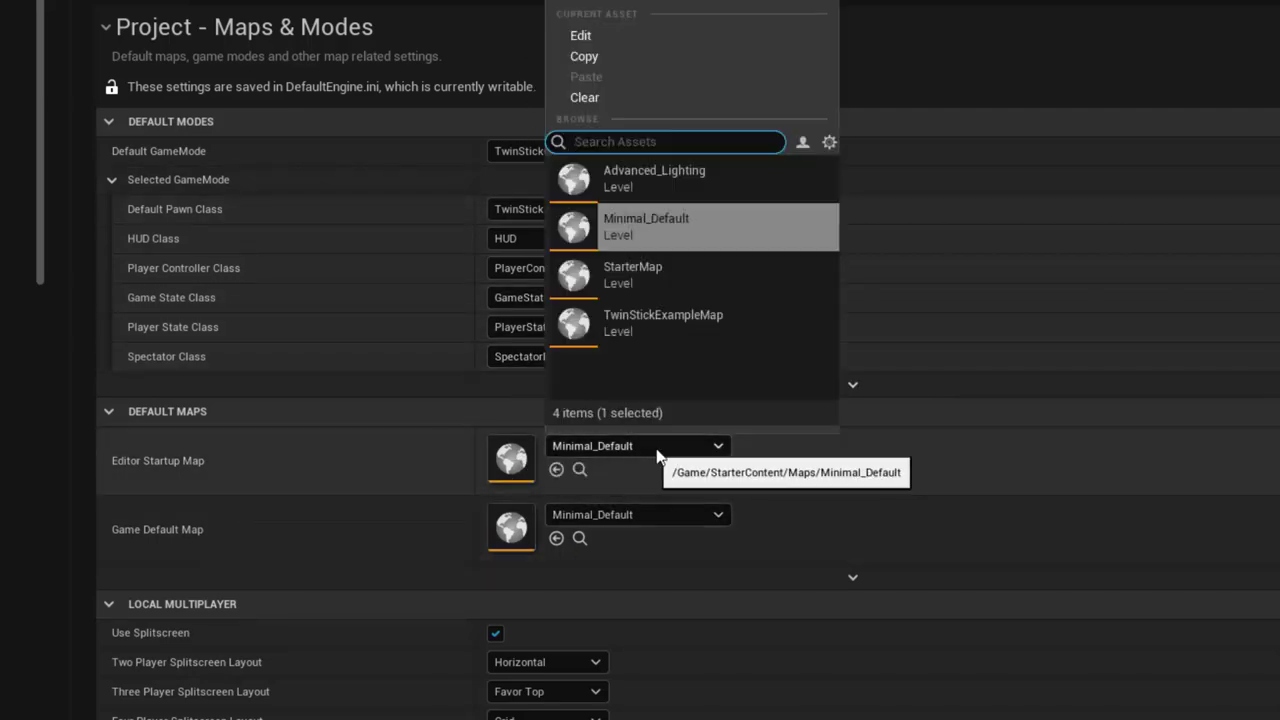
left_click(708, 321)
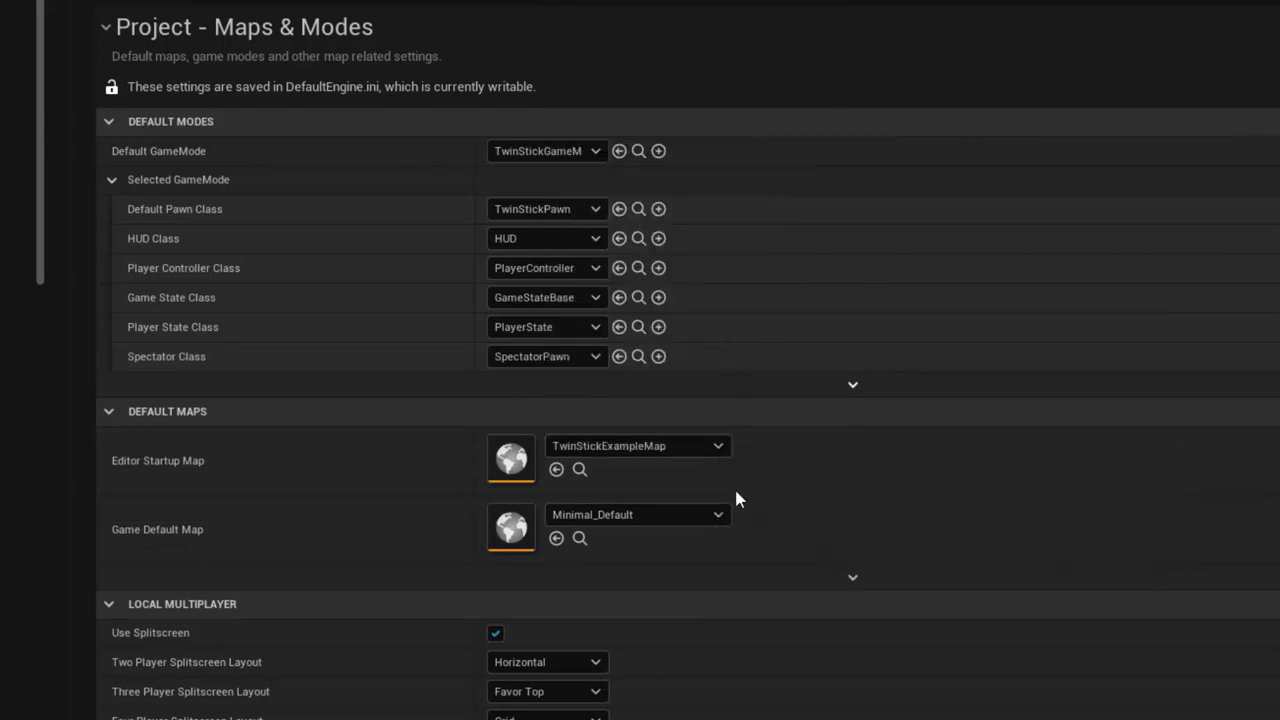
left_click(689, 521)
left_click(689, 391)
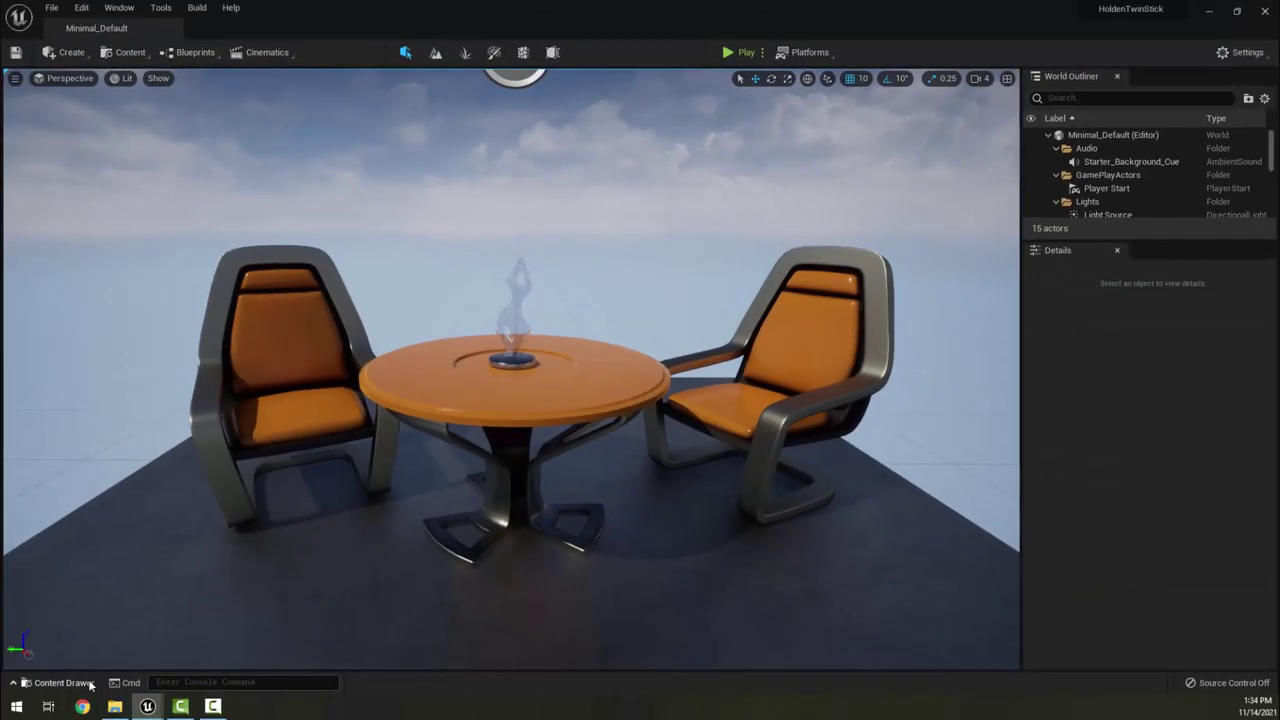
Load TwinStickExampleMap from TwinStickBP > Maps and look around the arena.
left_click(88, 684)
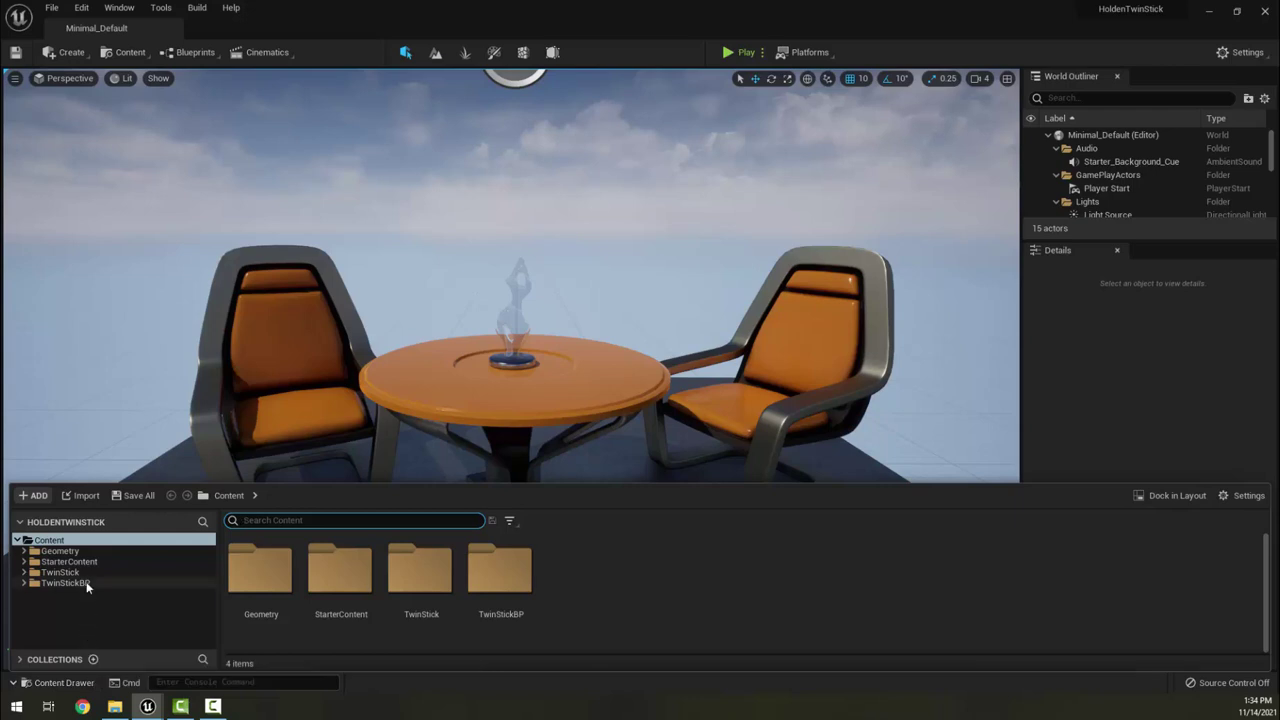
left_click(77, 576)
left_click(90, 583)
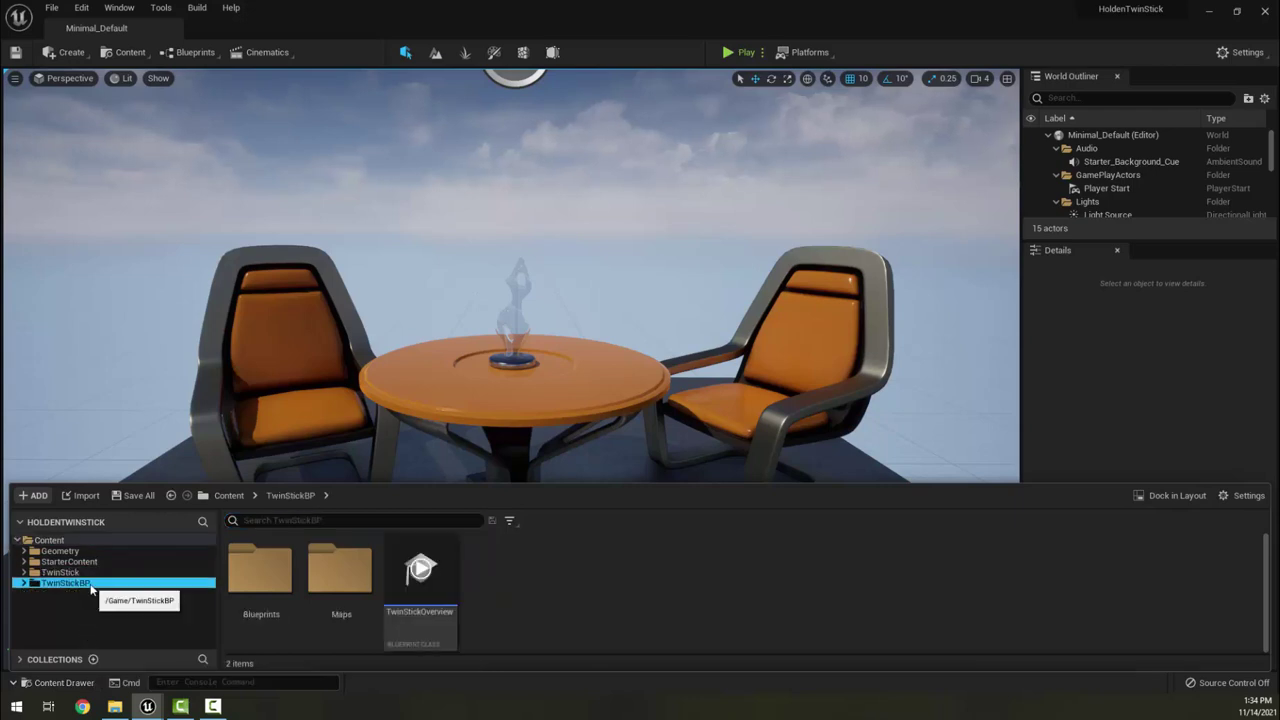
double_click(353, 582)
left_click(270, 580)
double_click(271, 580)
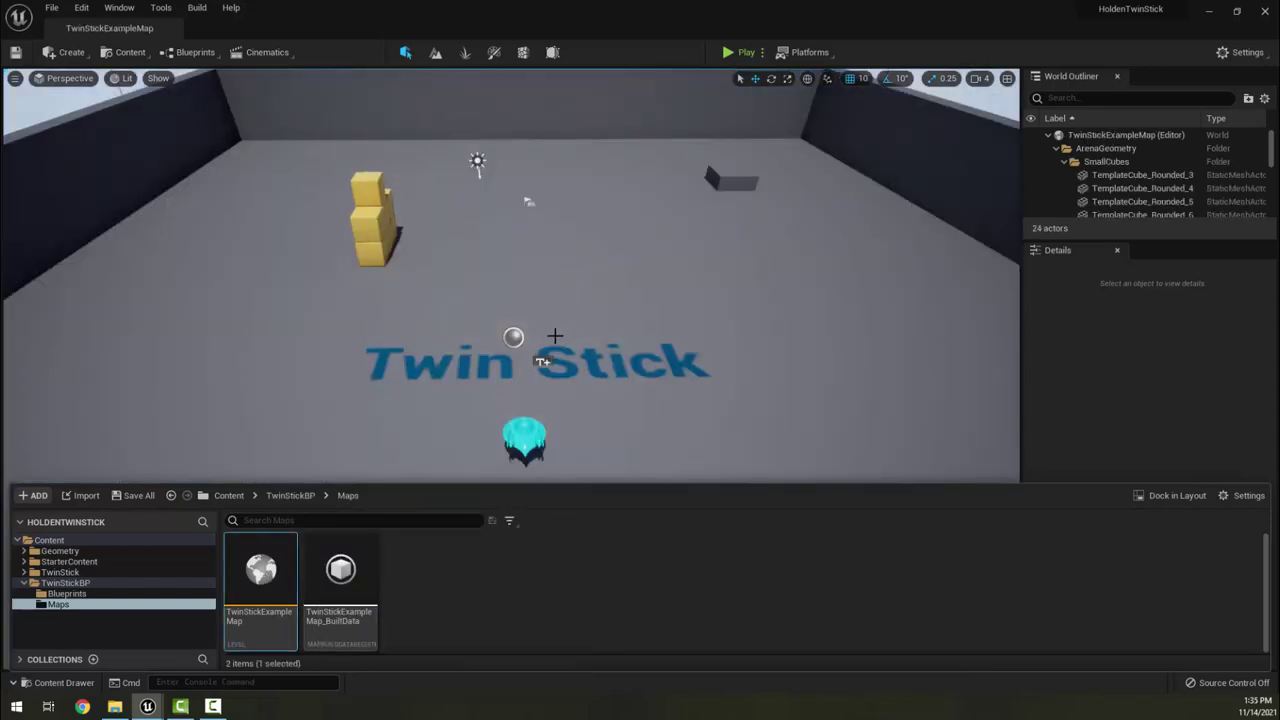
right_click_drag(512, 300, 527, 363)
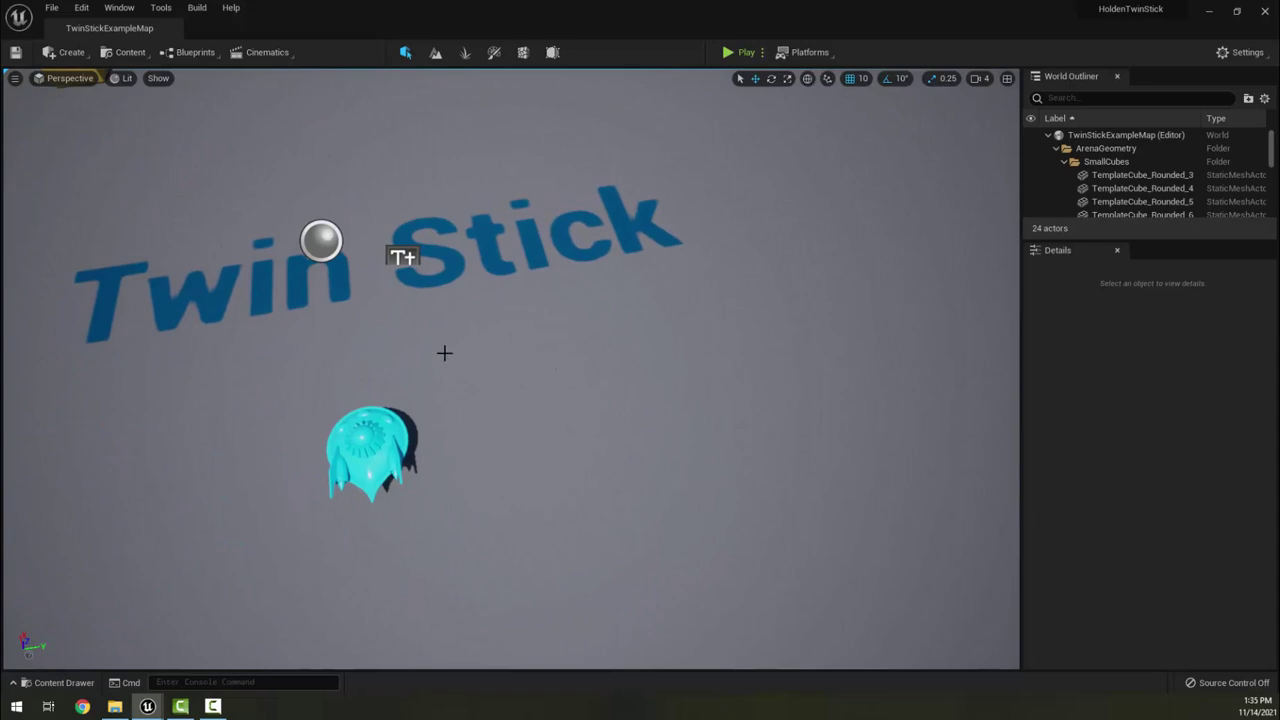
right_click_drag(429, 177, 429, 177)
left_click(364, 204)
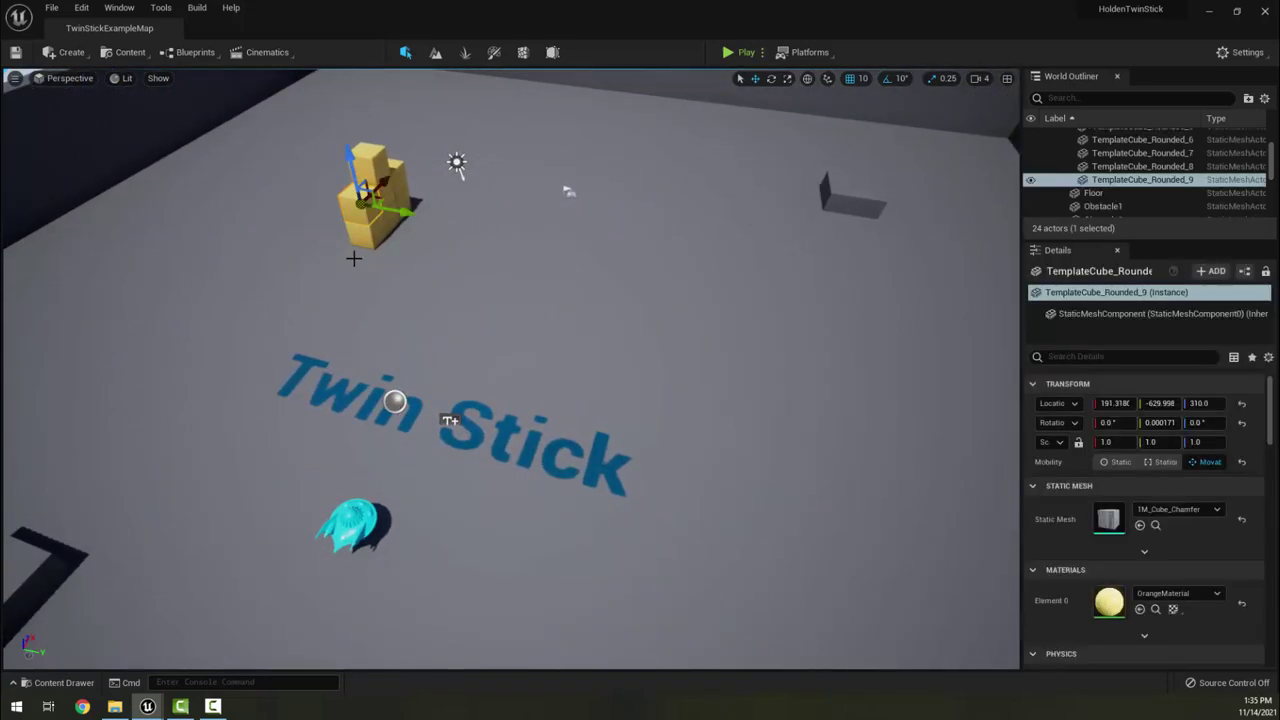
right_click_drag(539, 447, 539, 447)
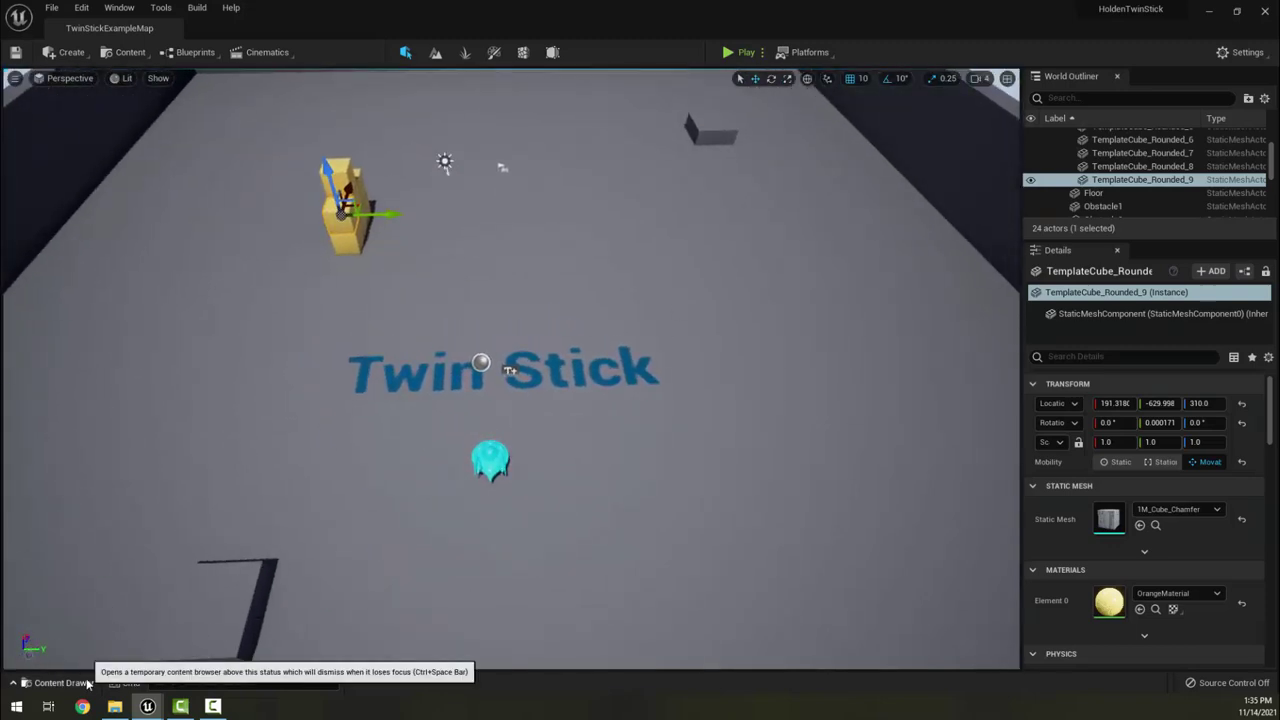
Show the Blueprints folder with TwinStickGameMode, TwinStickPawn and TwinStickProjectile.
left_click(87, 683)
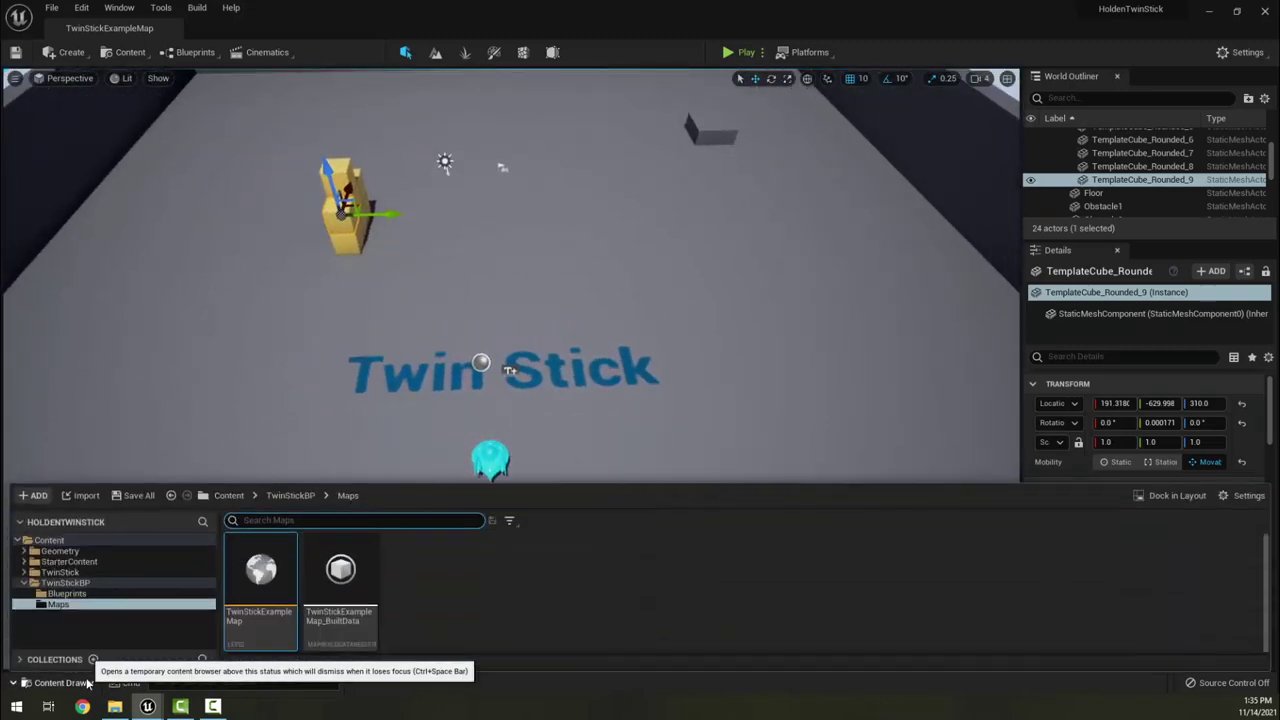
left_click(92, 595)
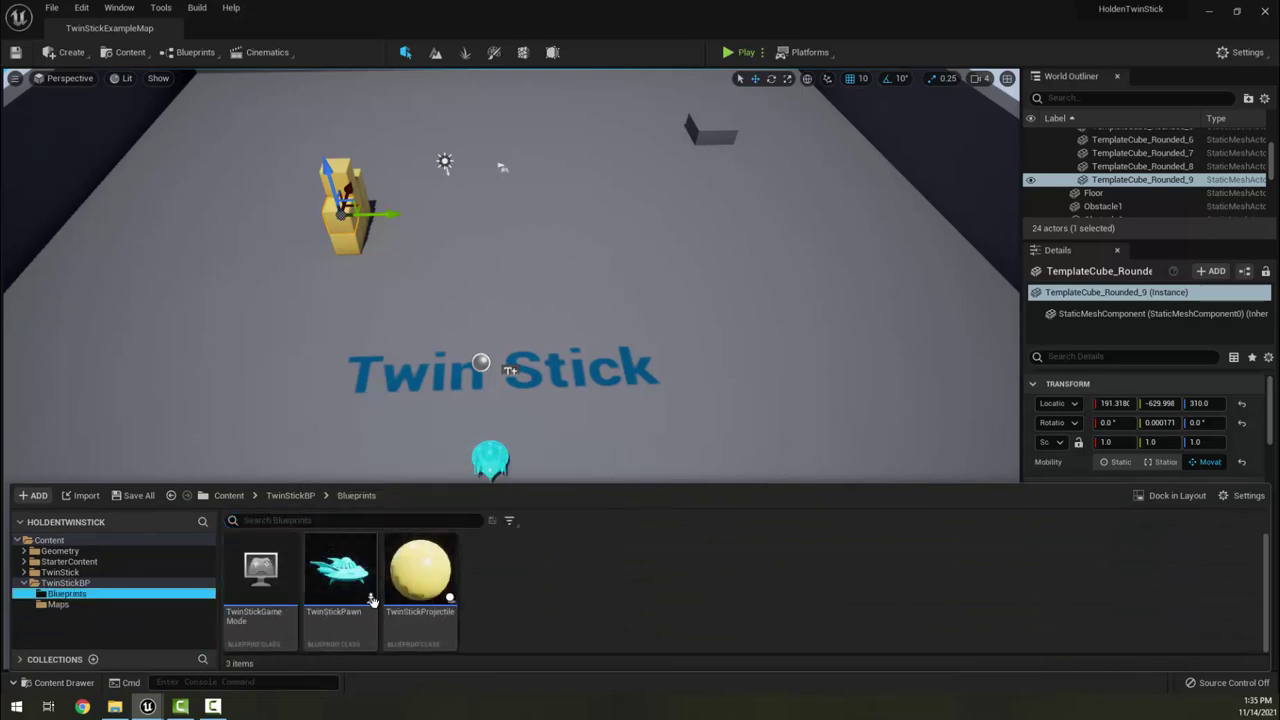
mouse_move(345, 575)
mouse_move(406, 584)
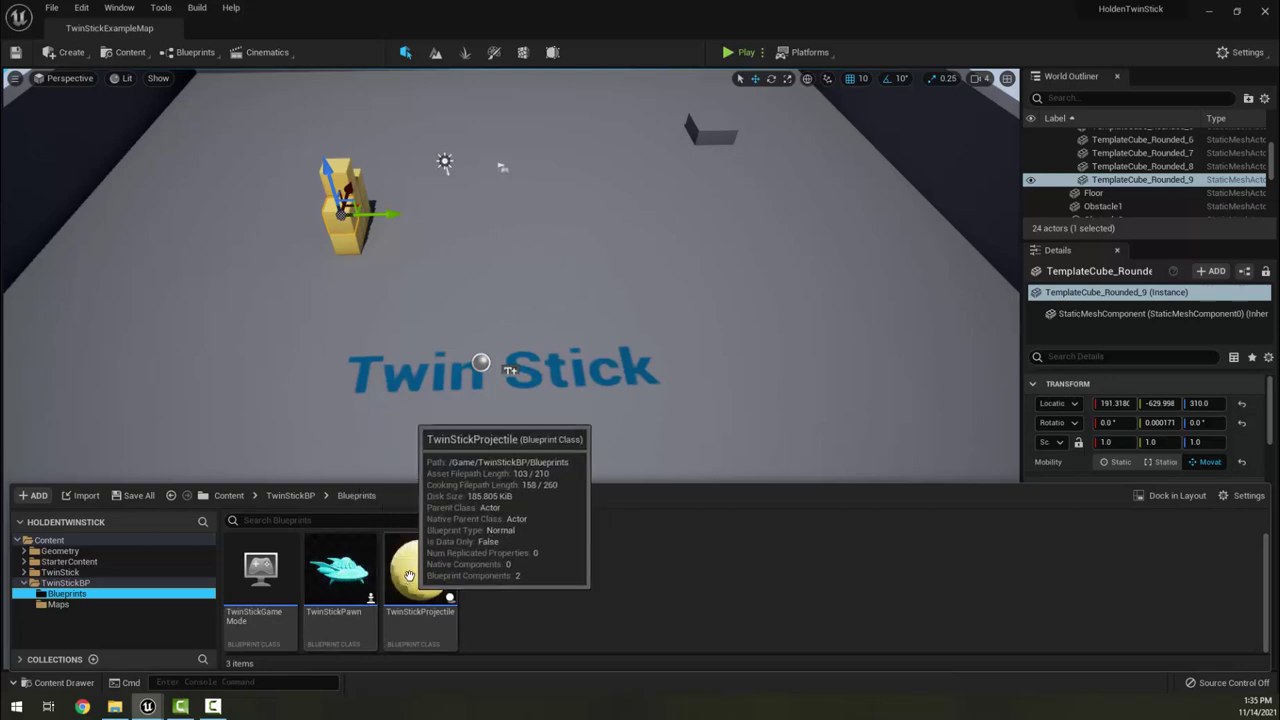
double_click(345, 575)
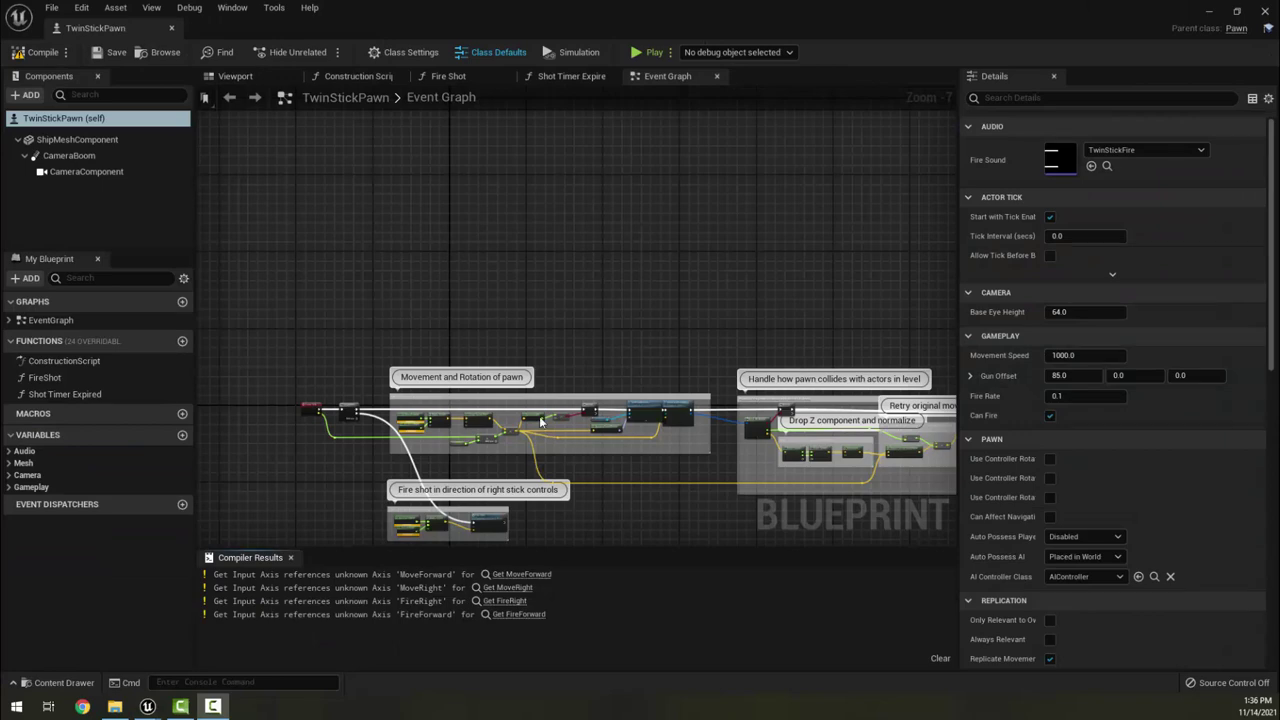
right_click_drag(643, 486, 637, 381)
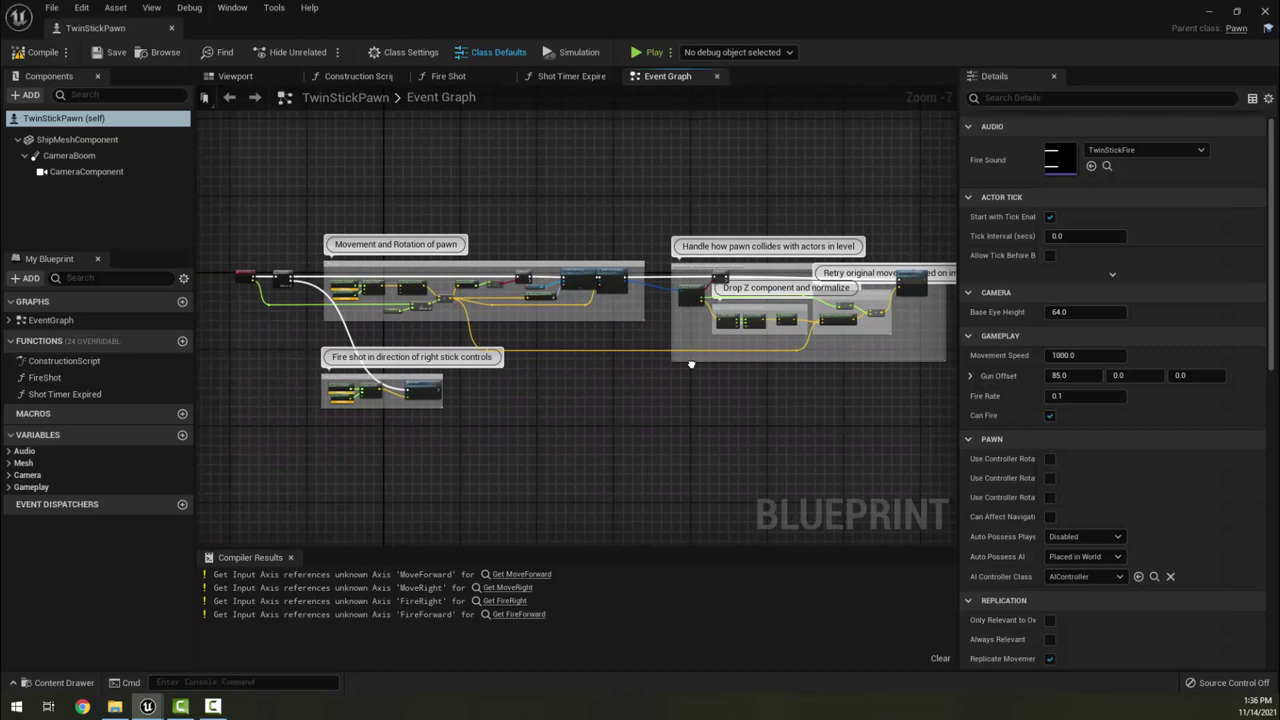
scroll(352, 293, "up", 1)
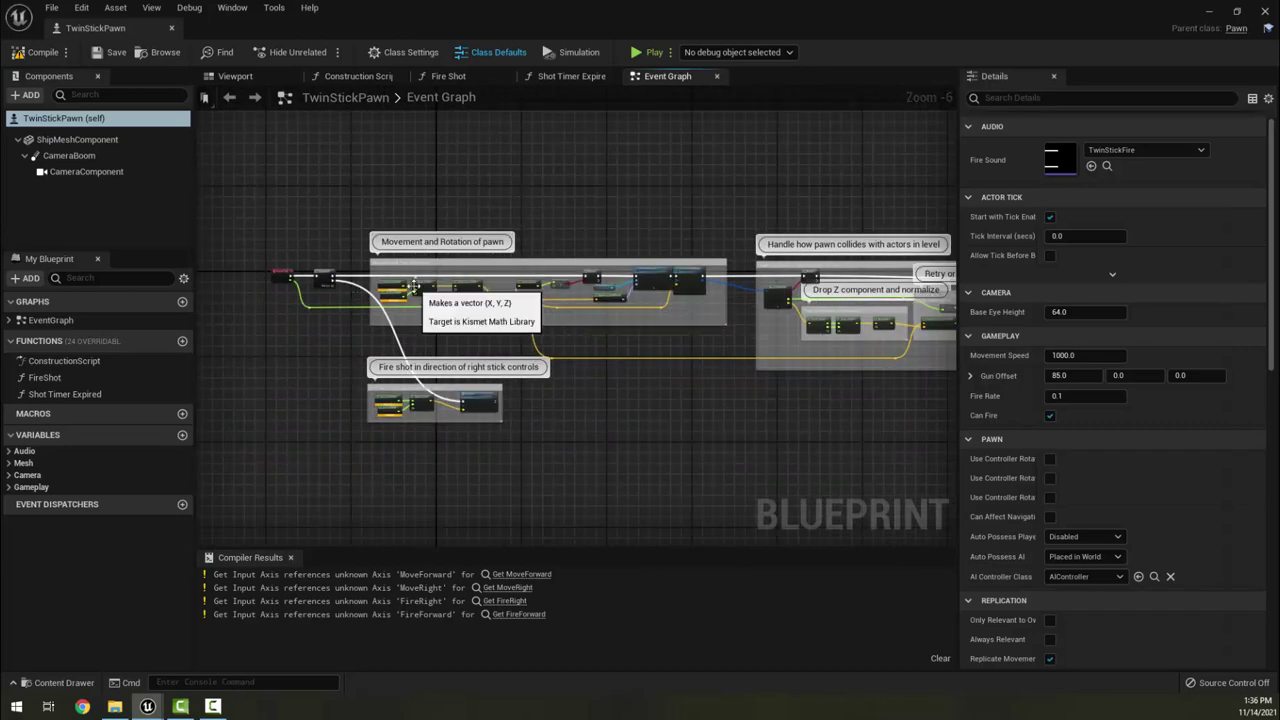
scroll(322, 297, "up", 1)
scroll(313, 276, "up", 1)
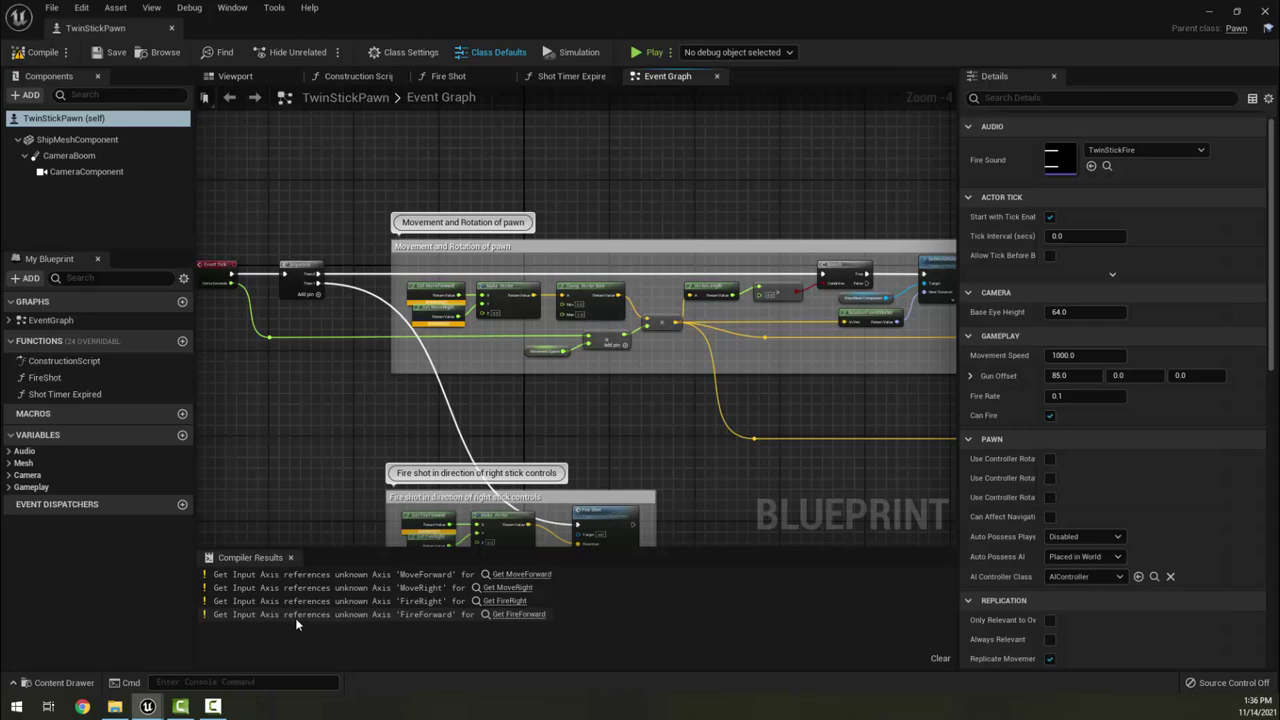
scroll(272, 287, "up", 5)
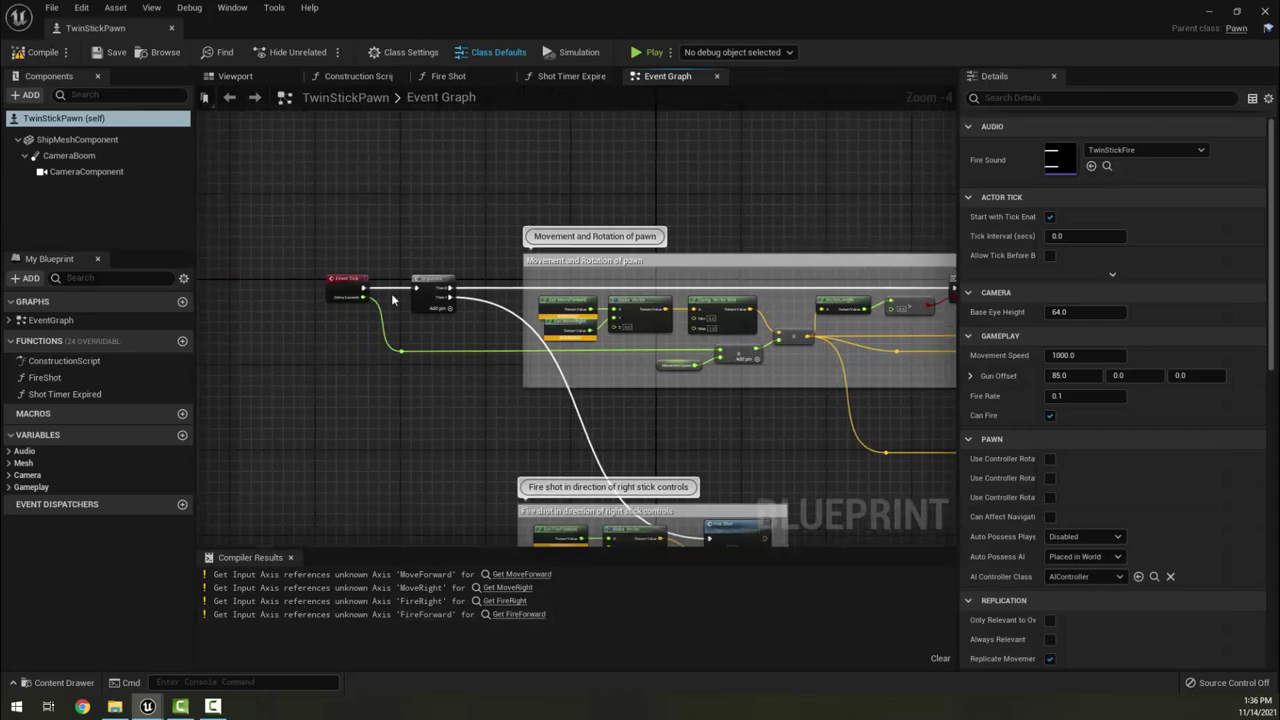
right_click_drag(462, 319, 364, 264)
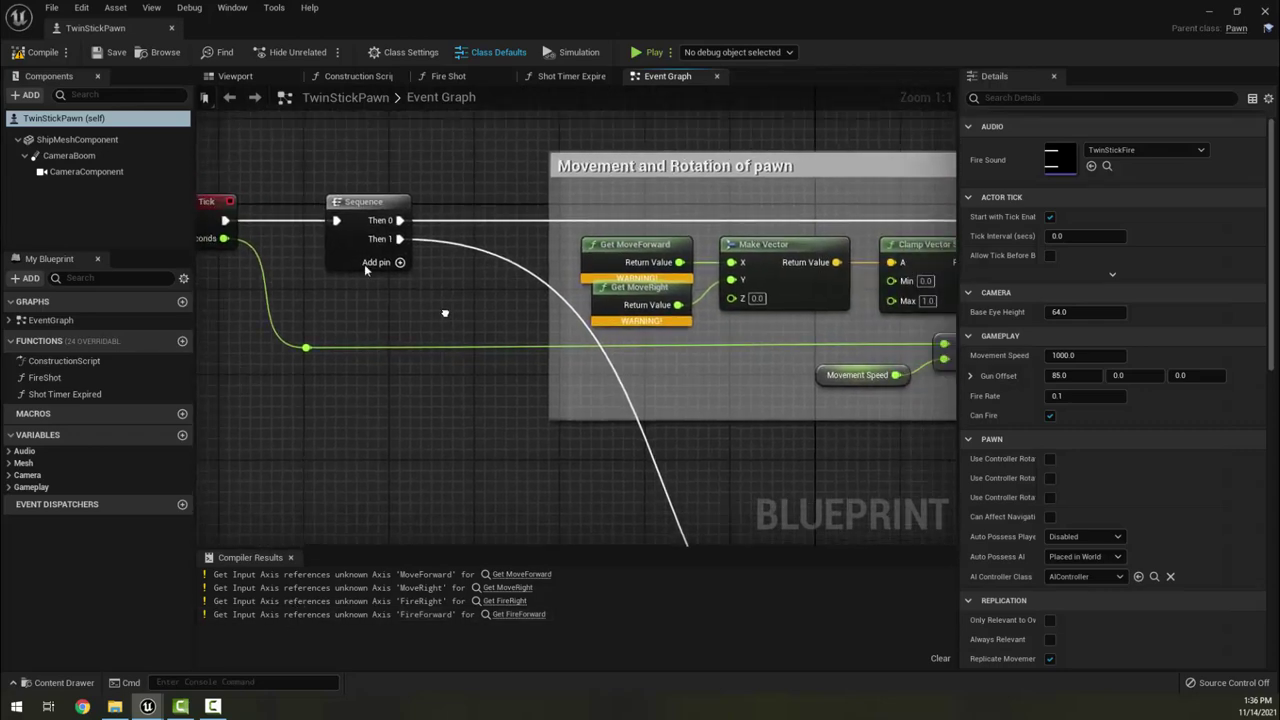
right_click_drag(467, 346, 342, 363)
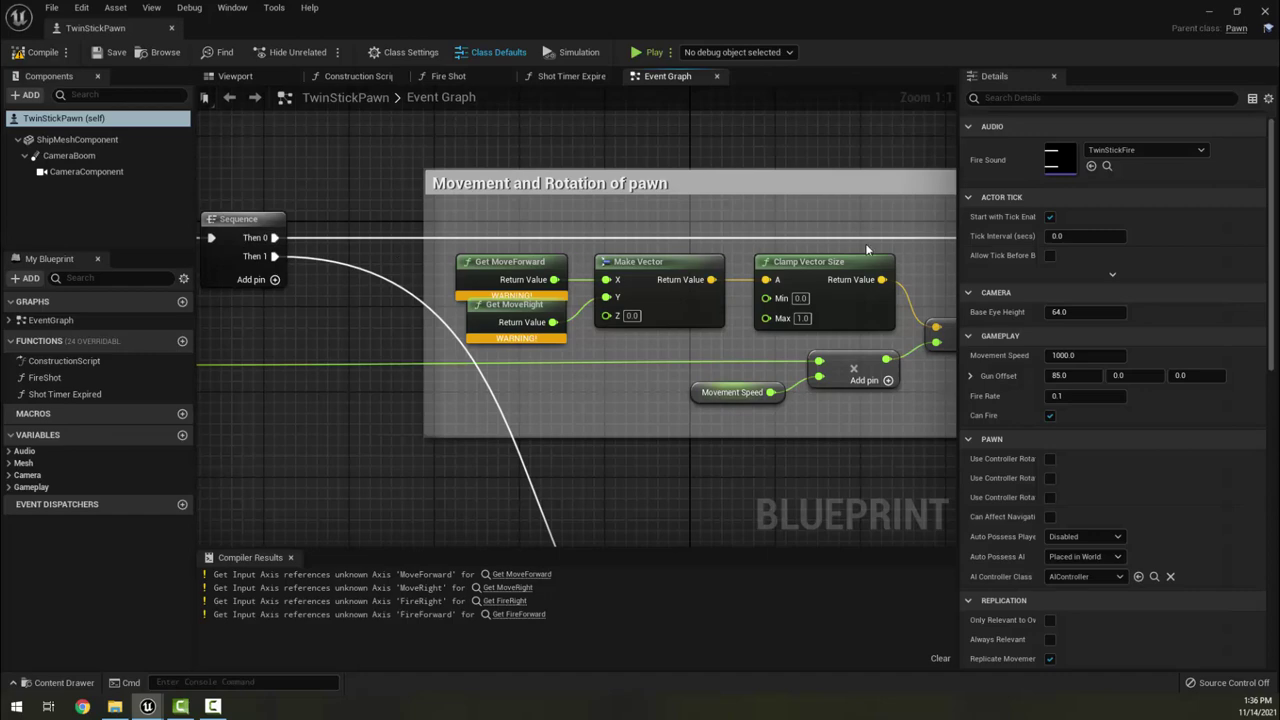
right_click_drag(867, 249, 283, 251)
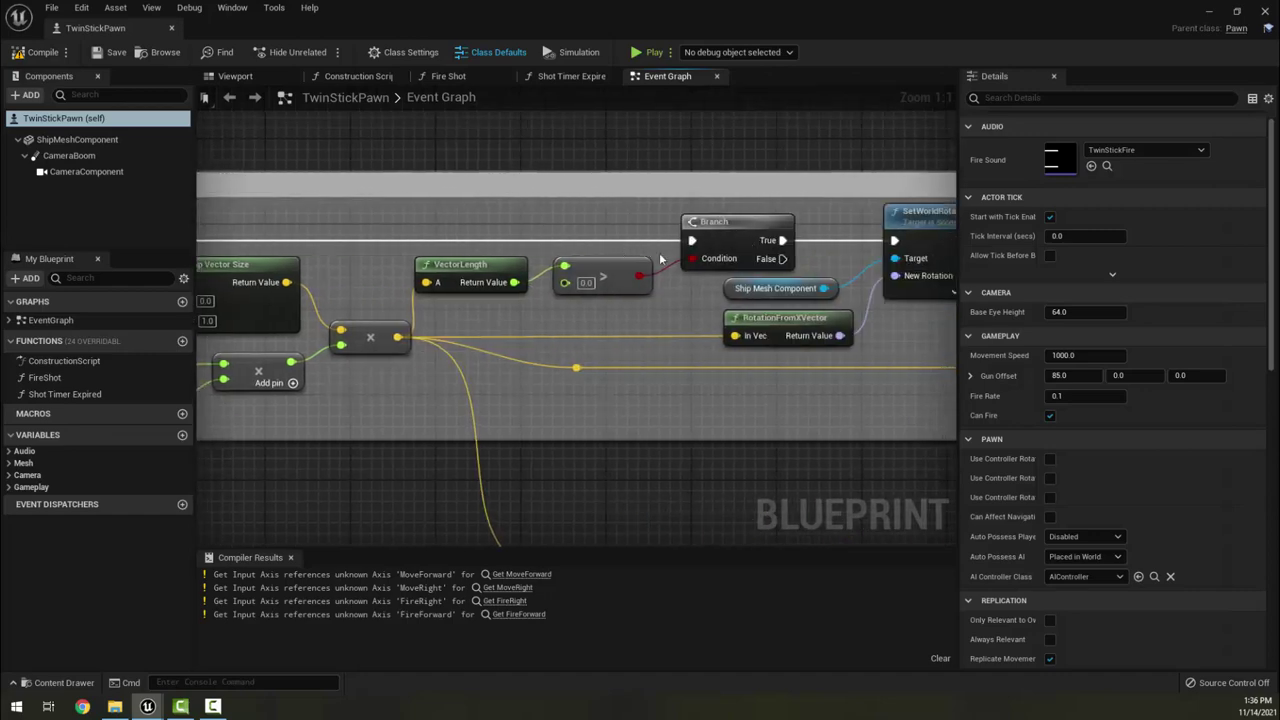
right_click_drag(250, 300, 620, 325)
right_click_drag(322, 295, 358, 265)
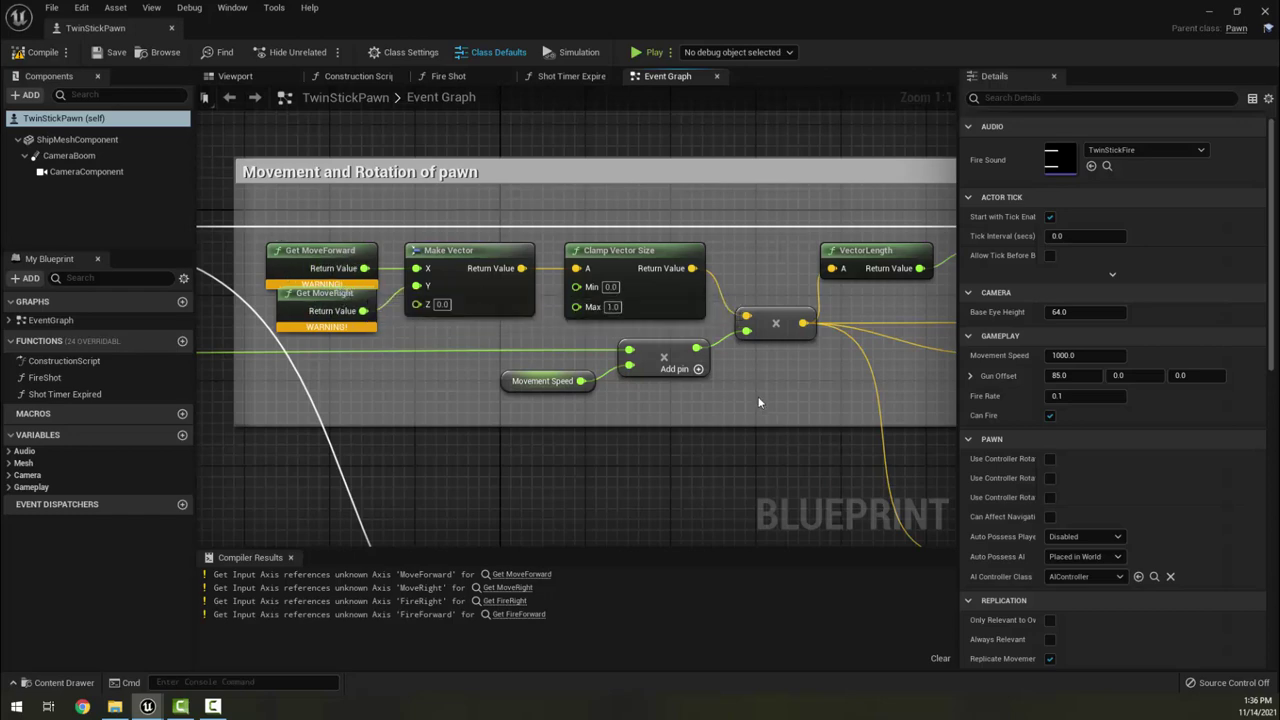
right_click_drag(762, 402, 282, 402)
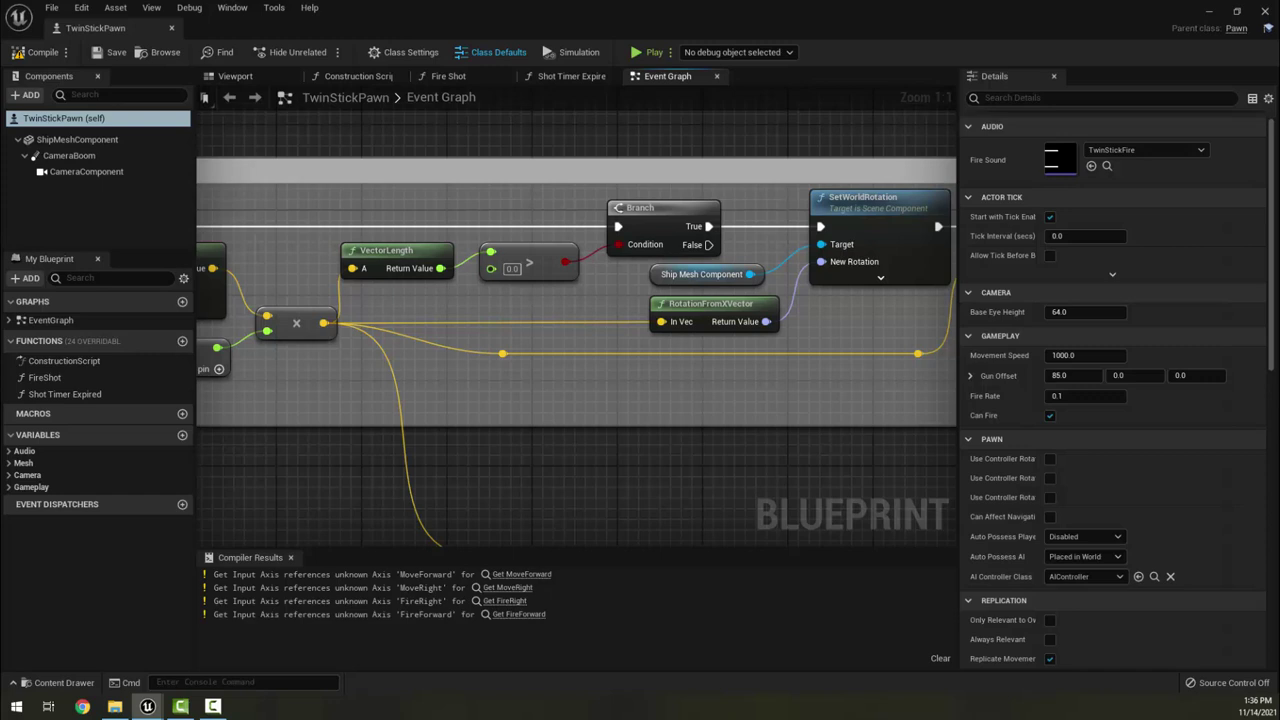
right_click_drag(866, 369, 433, 367)
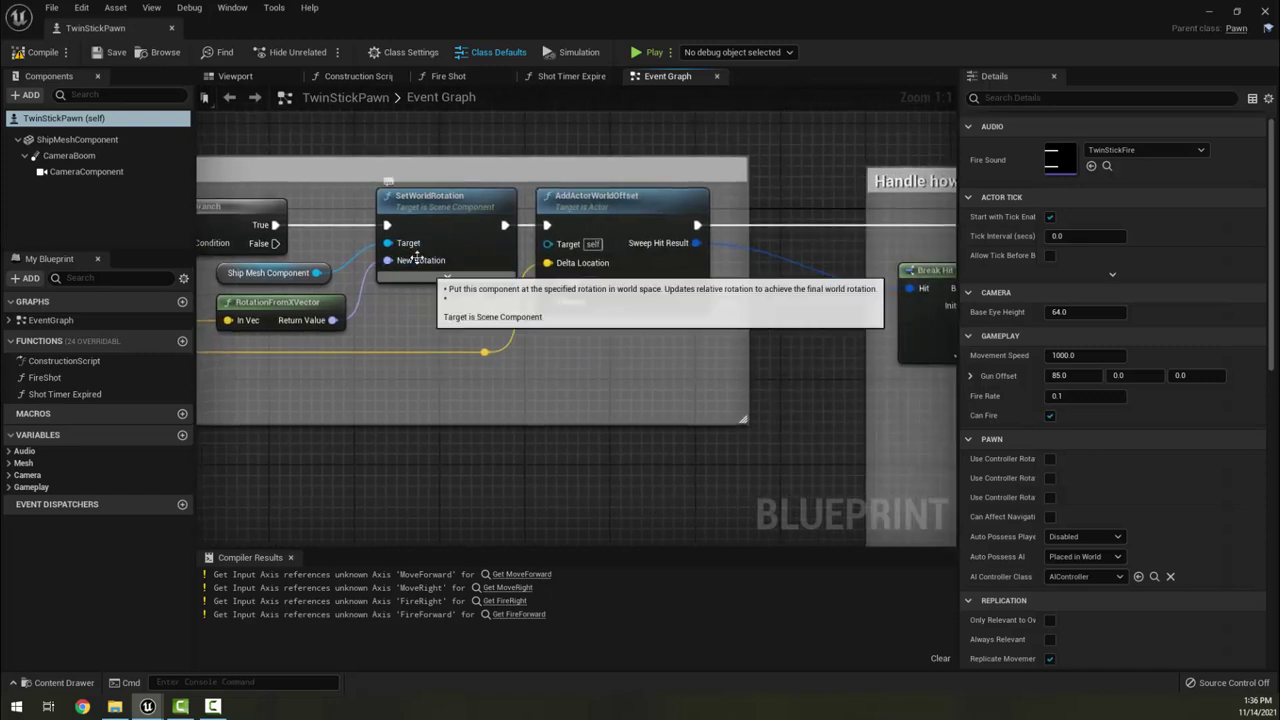
right_click_drag(647, 334, 430, 350)
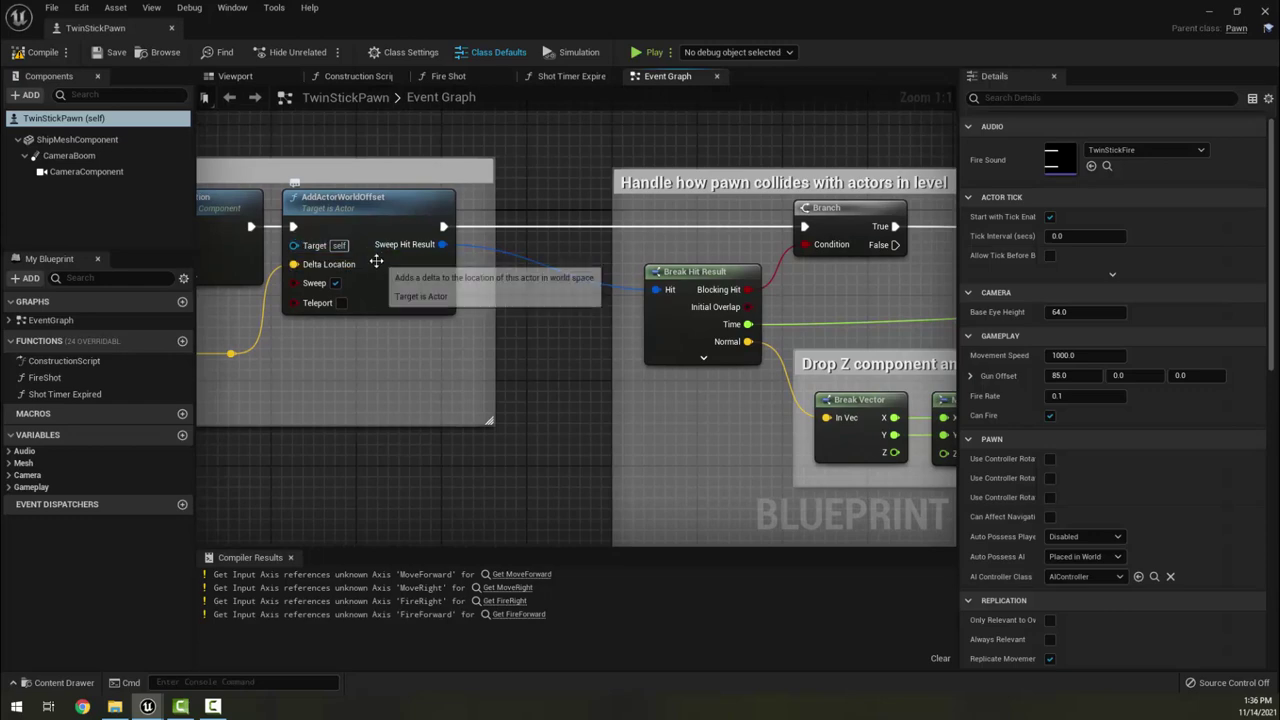
right_click_drag(560, 373, 336, 376)
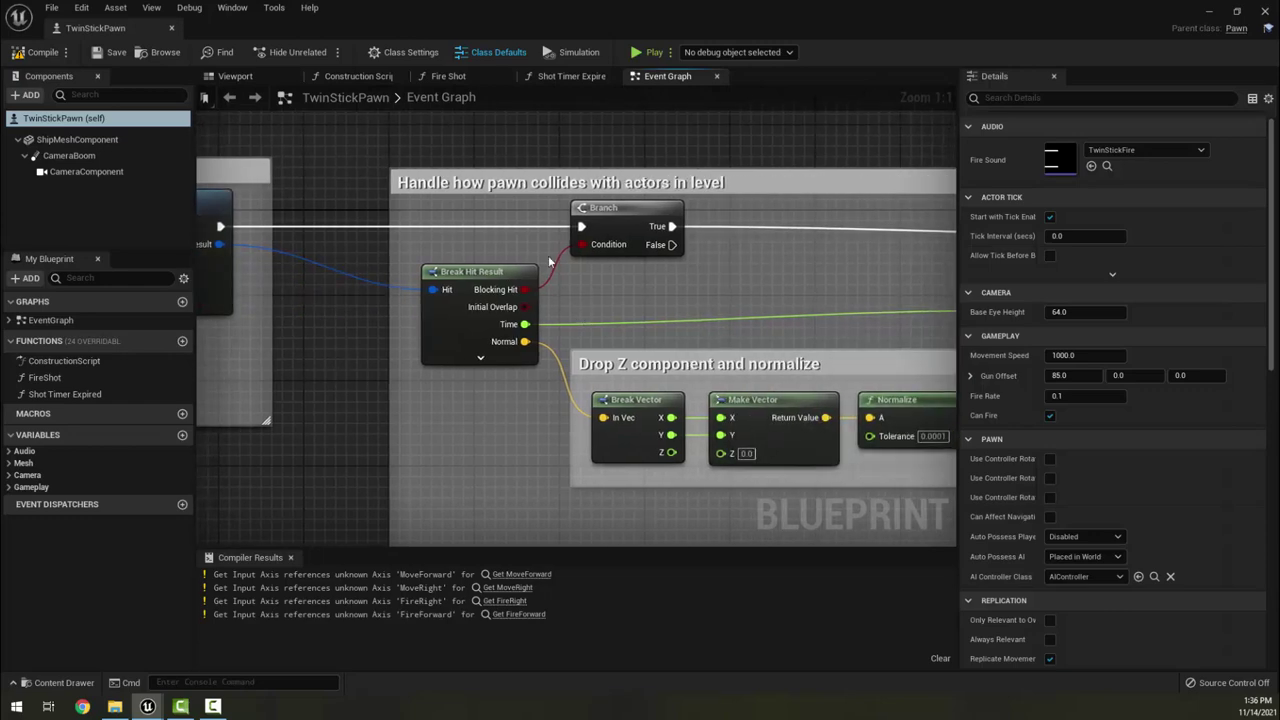
right_click_drag(715, 299, 393, 277)
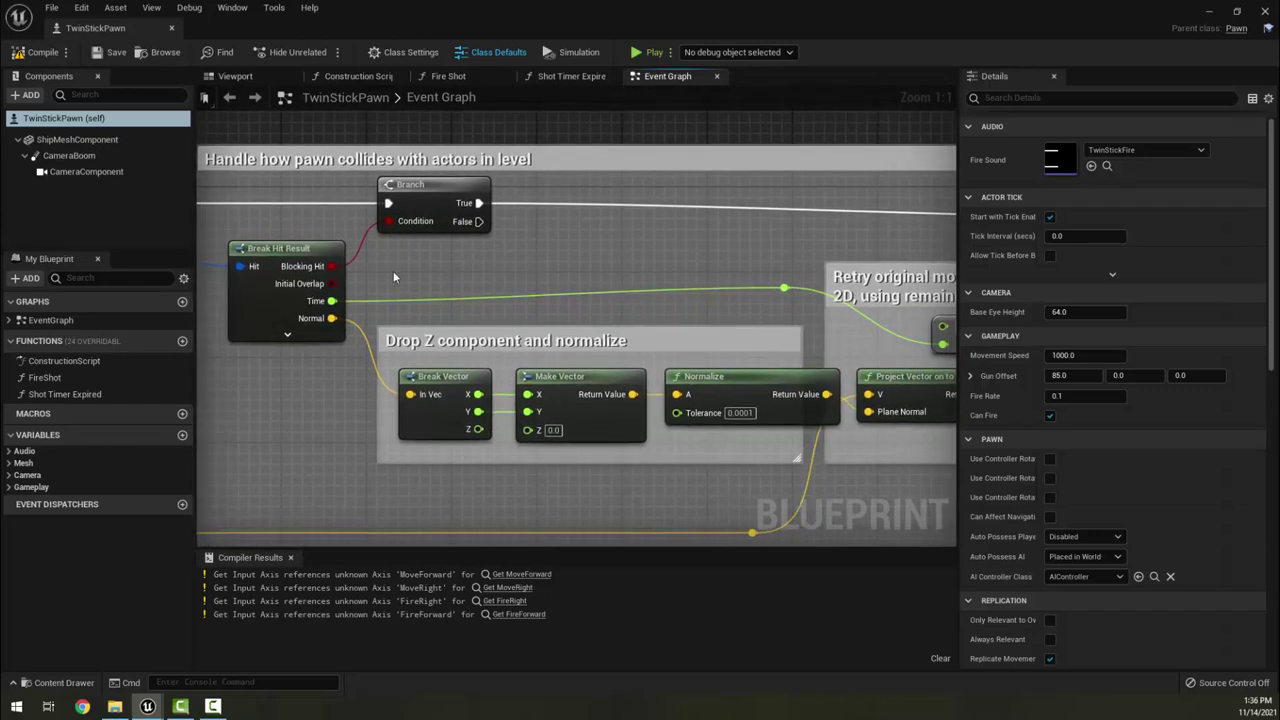
right_click_drag(631, 414, 306, 370)
right_click_drag(550, 420, 450, 428)
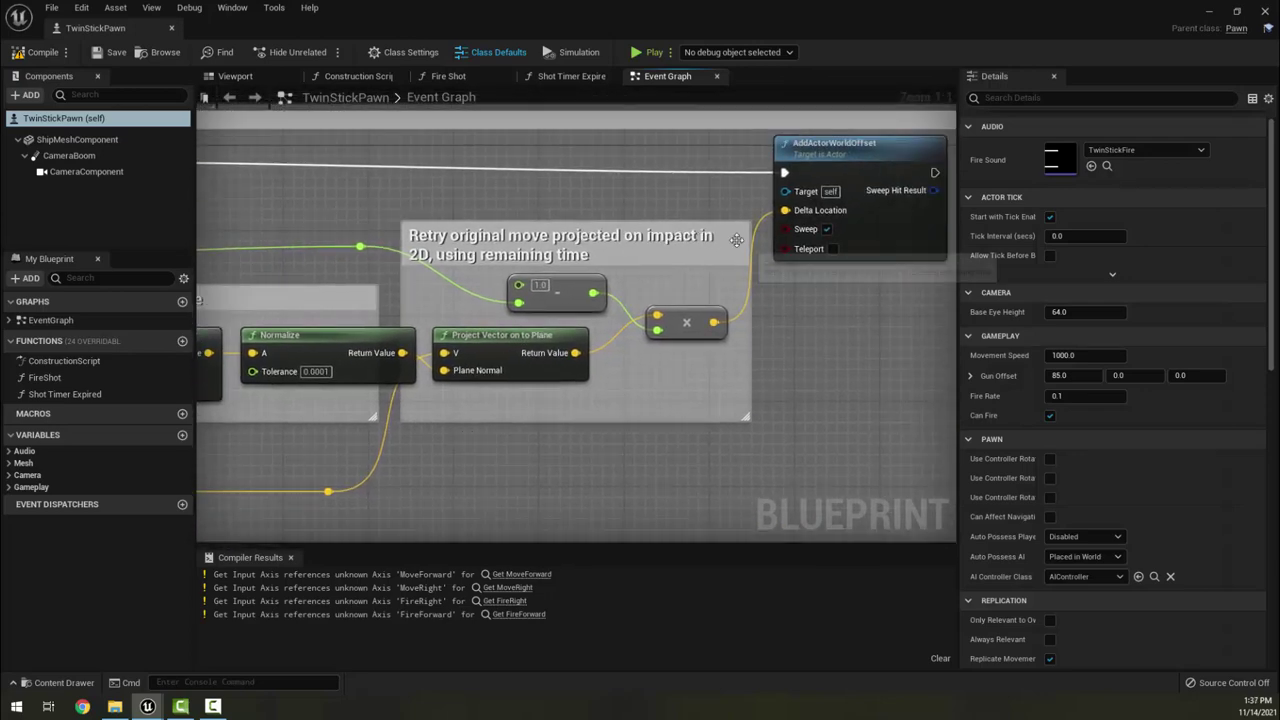
scroll(700, 240, "down", 8)
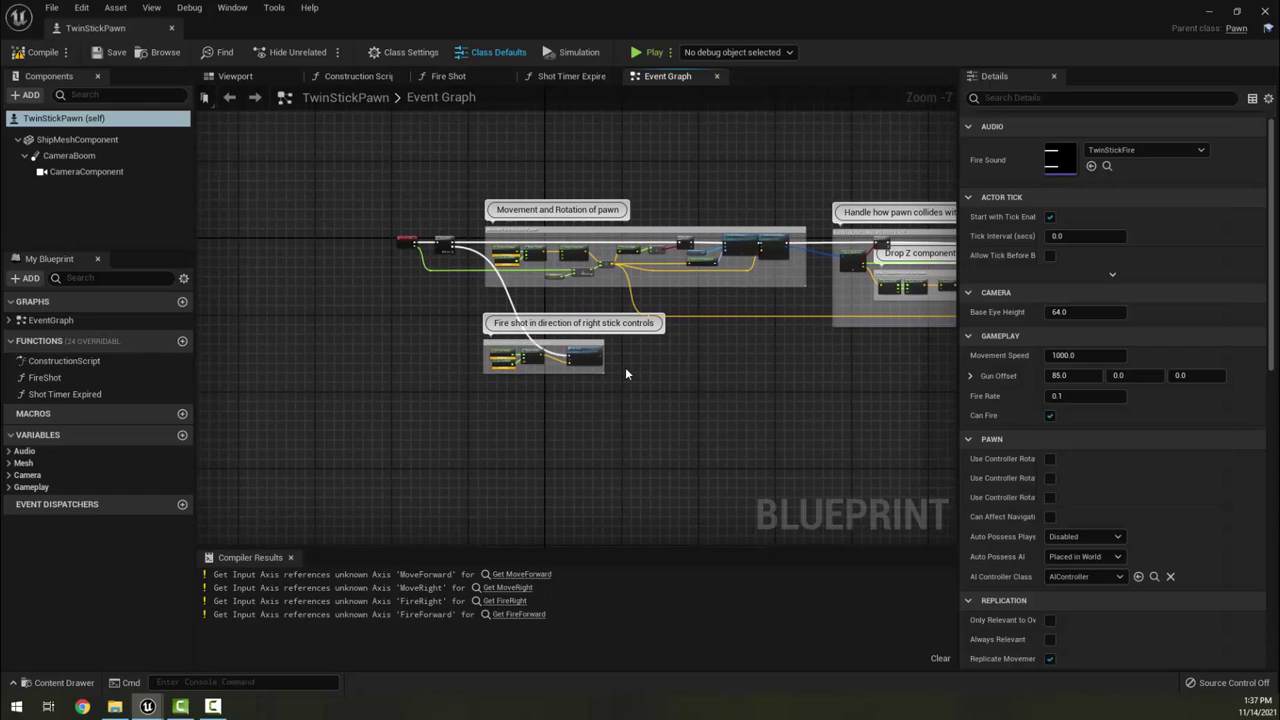
Review the Fire shot and pawn movement node groups, then drag the TwinStickPawn editor aside.
scroll(492, 352, "up", 7)
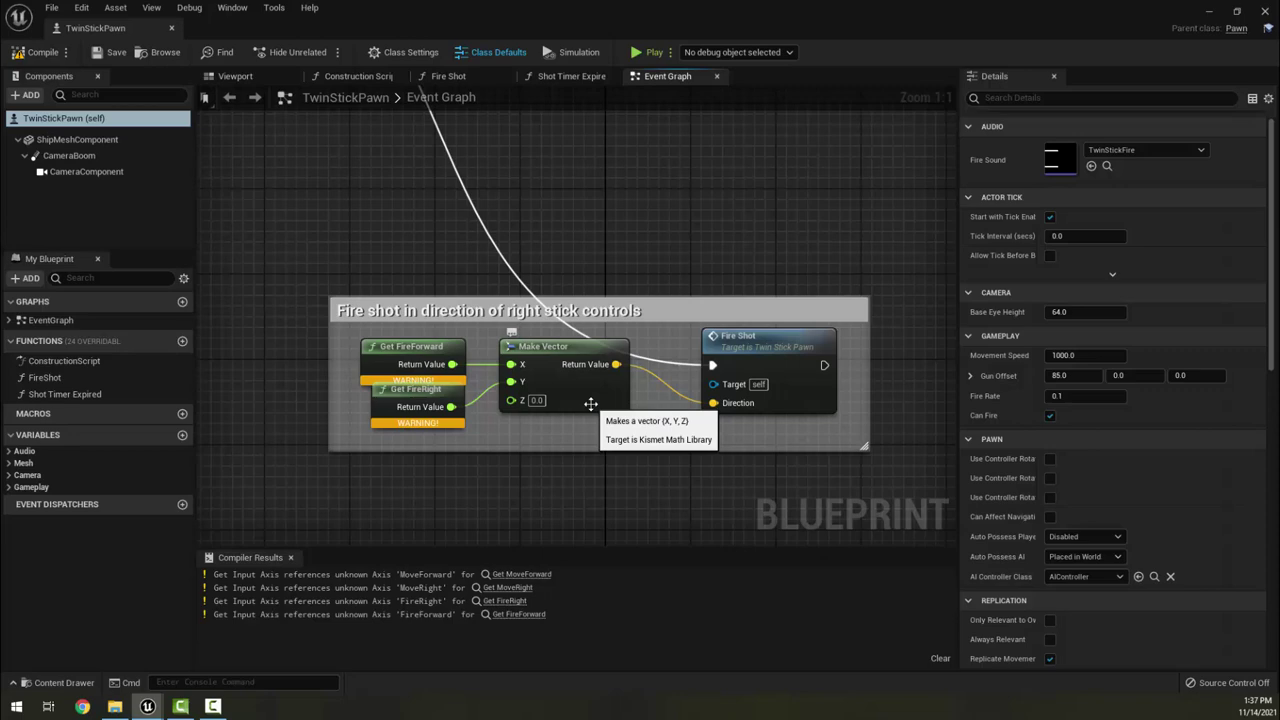
scroll(548, 465, "down", 1)
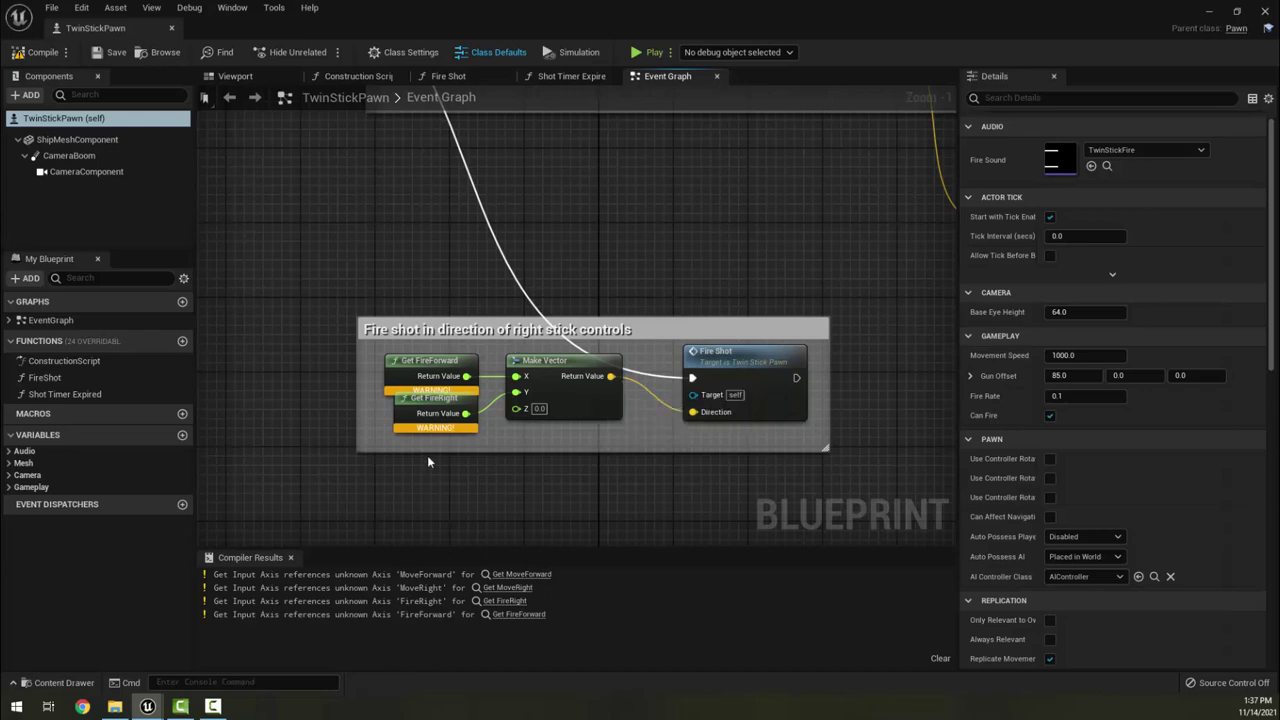
right_click_drag(428, 463, 435, 463)
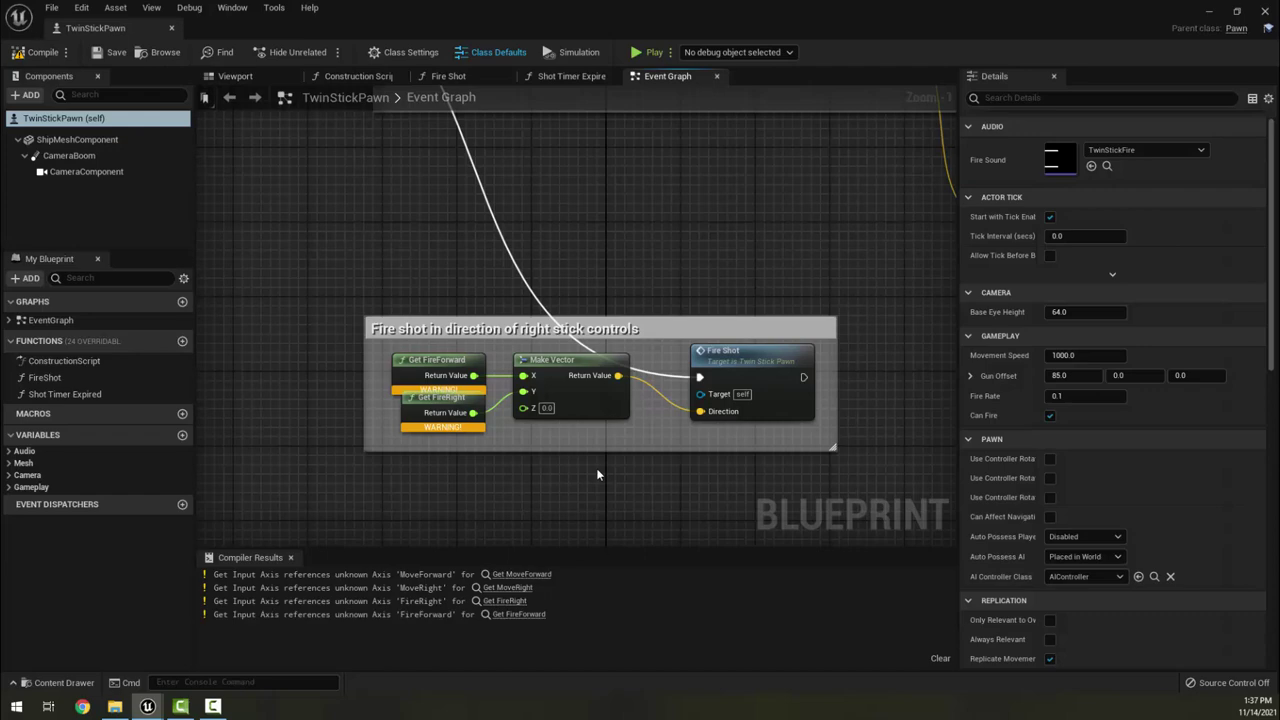
scroll(507, 470, "down", 3)
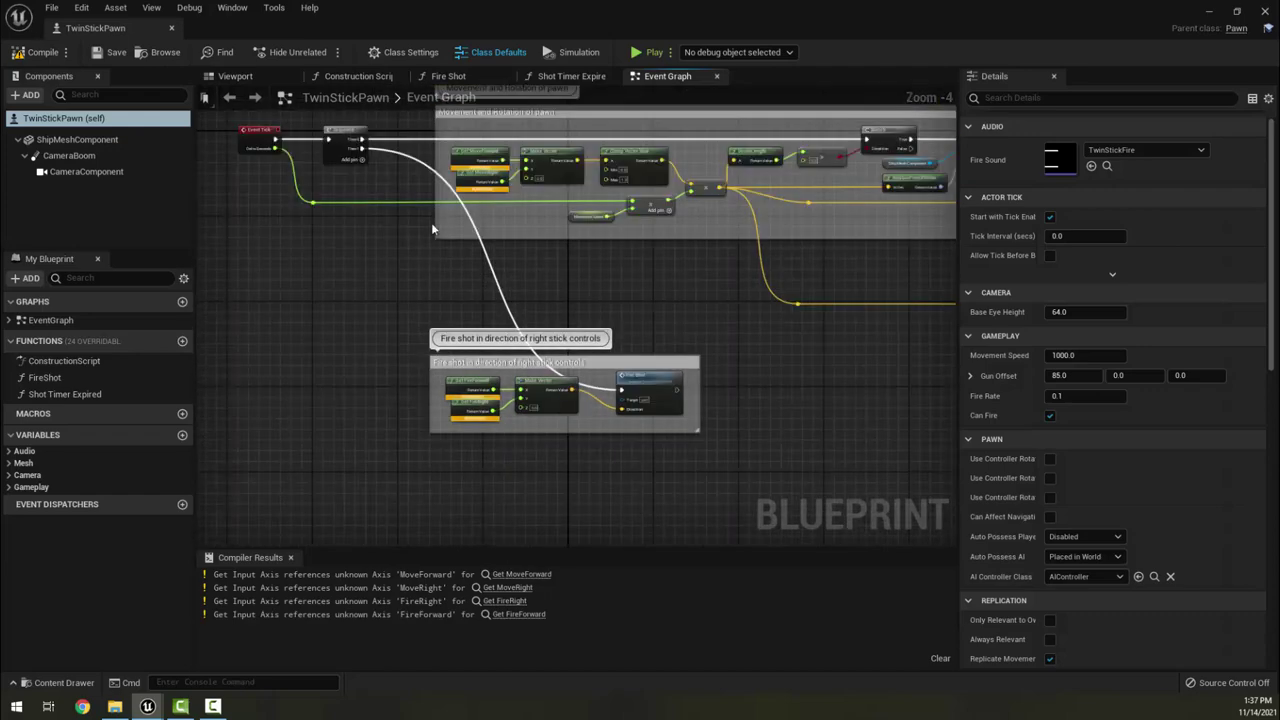
scroll(431, 222, "up", 1)
right_click_drag(486, 106, 484, 168)
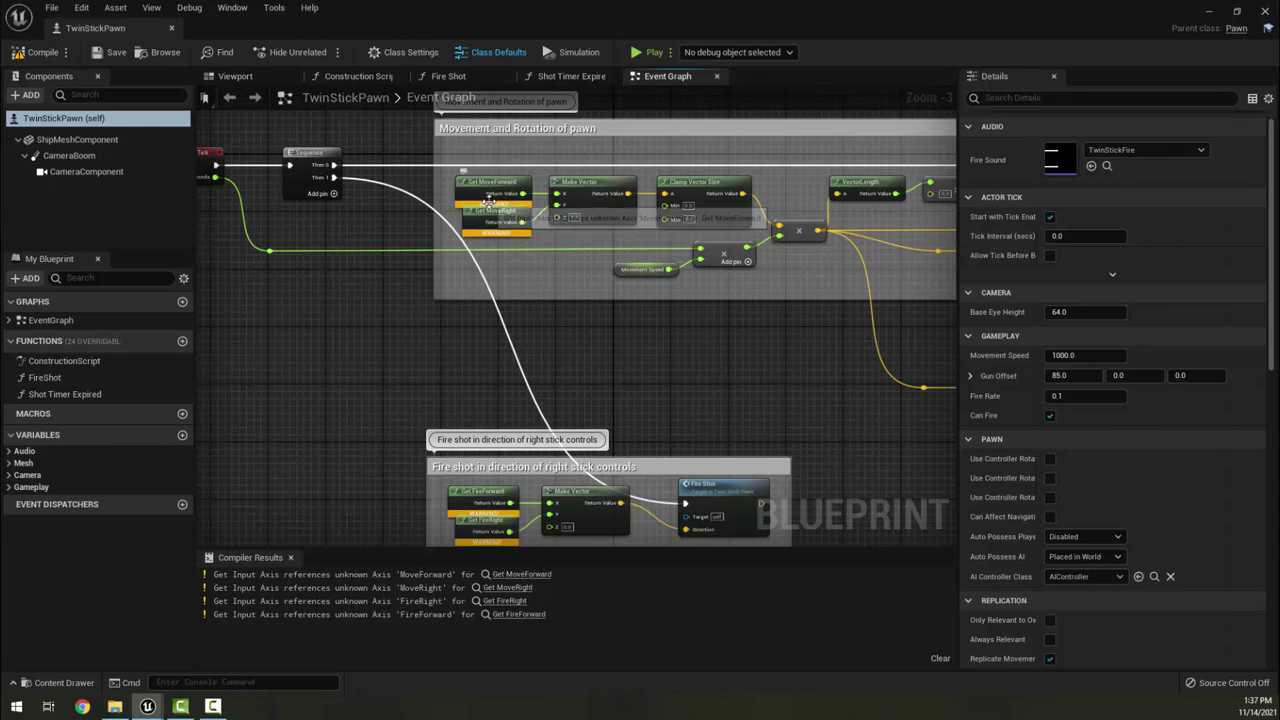
left_click_drag(97, 28, 230, 30)
Return to the TwinStickExampleMap level and open Project Settings on the Engine Input page.
left_click(100, 28)
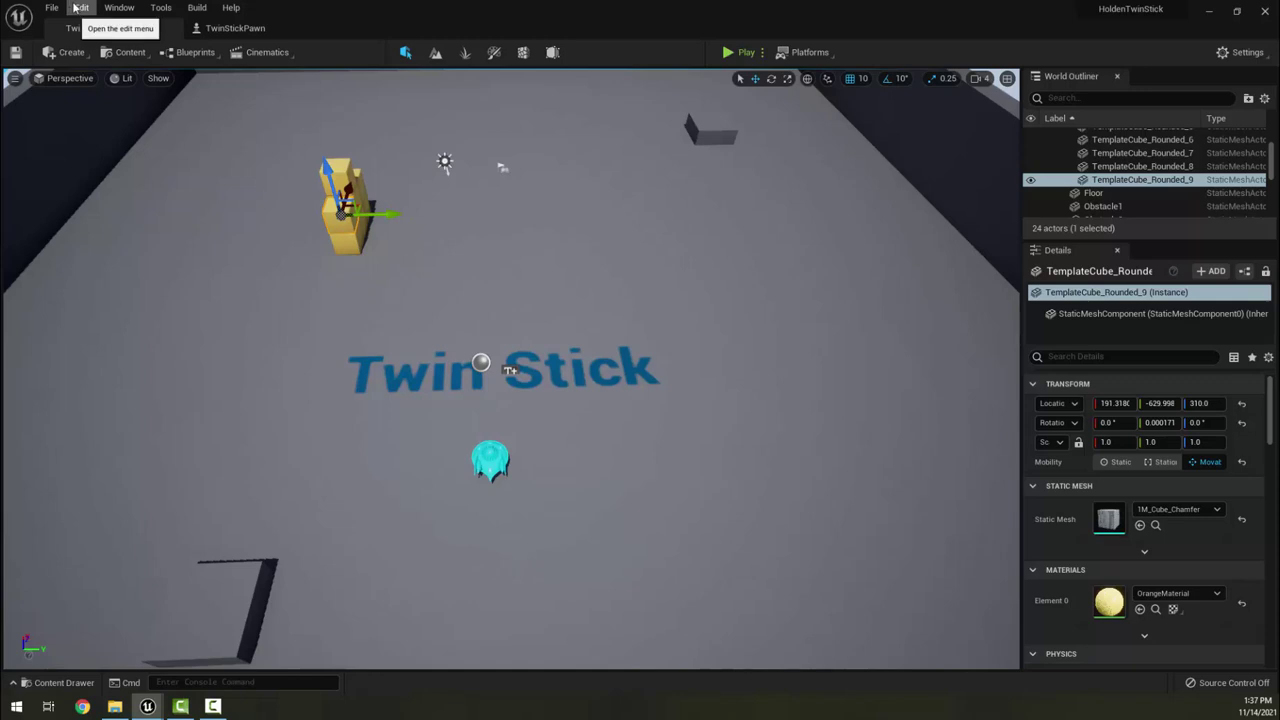
left_click(78, 8)
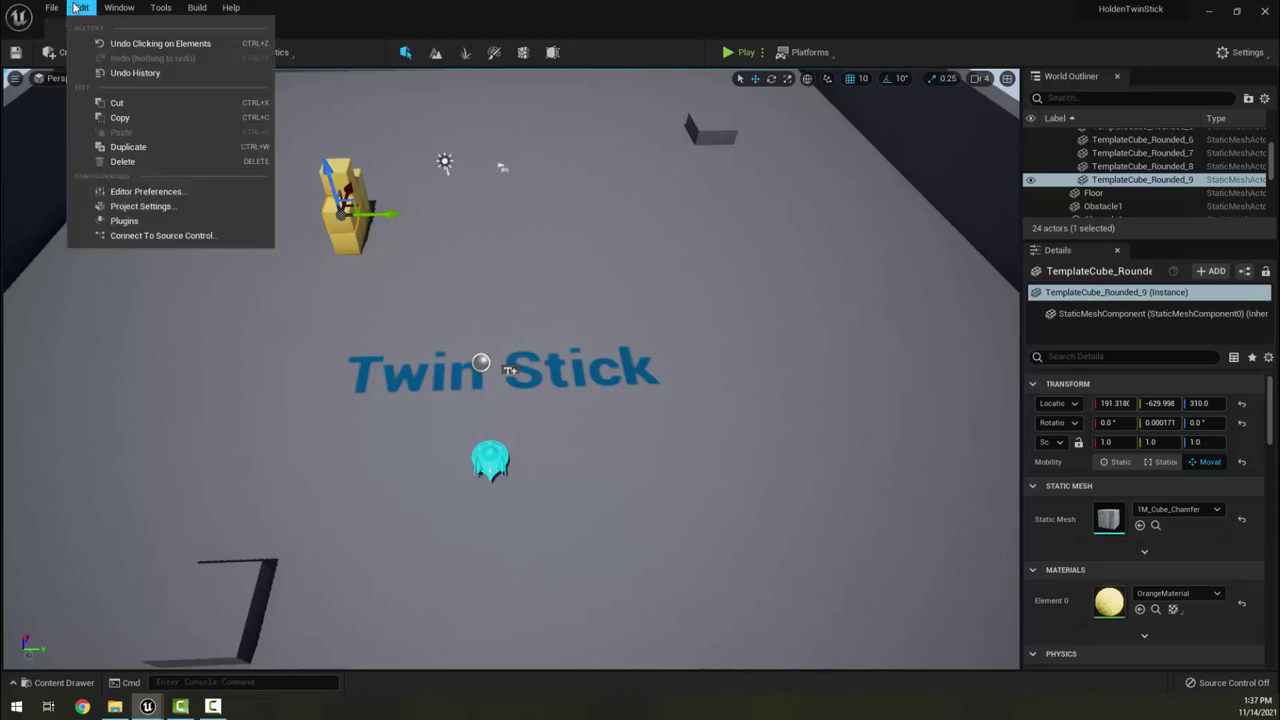
left_click(156, 211)
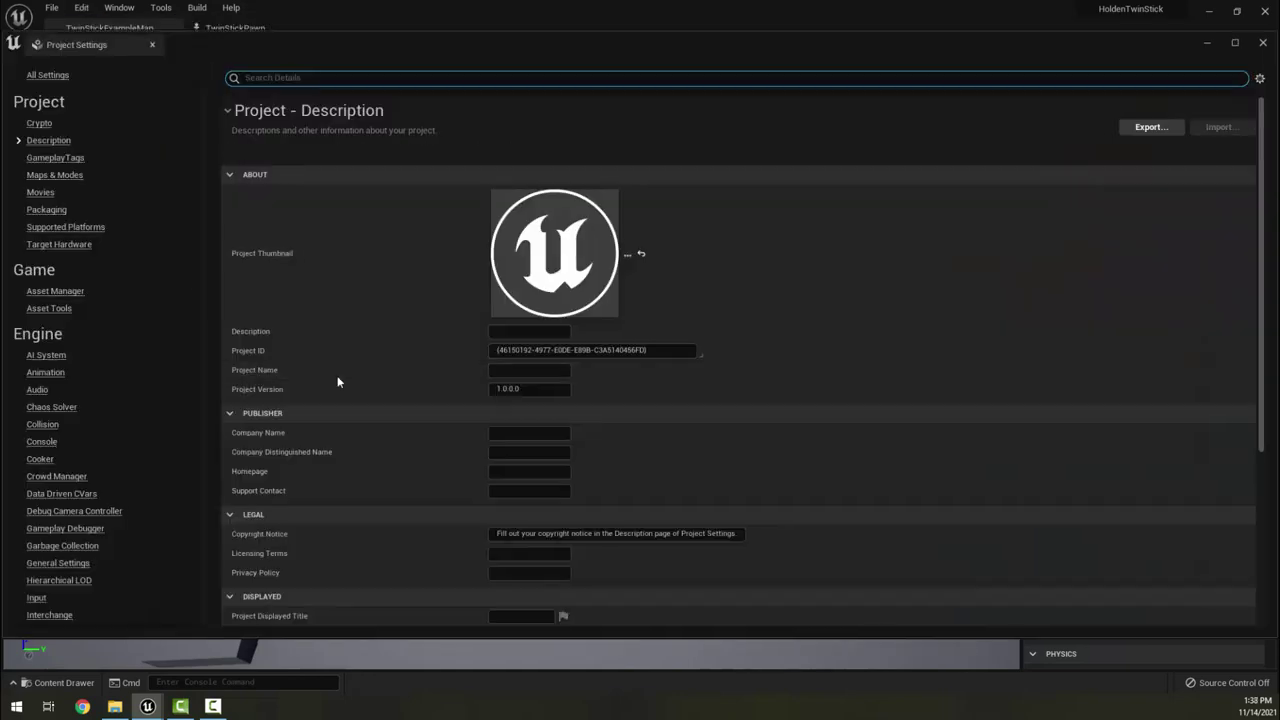
left_click(36, 598)
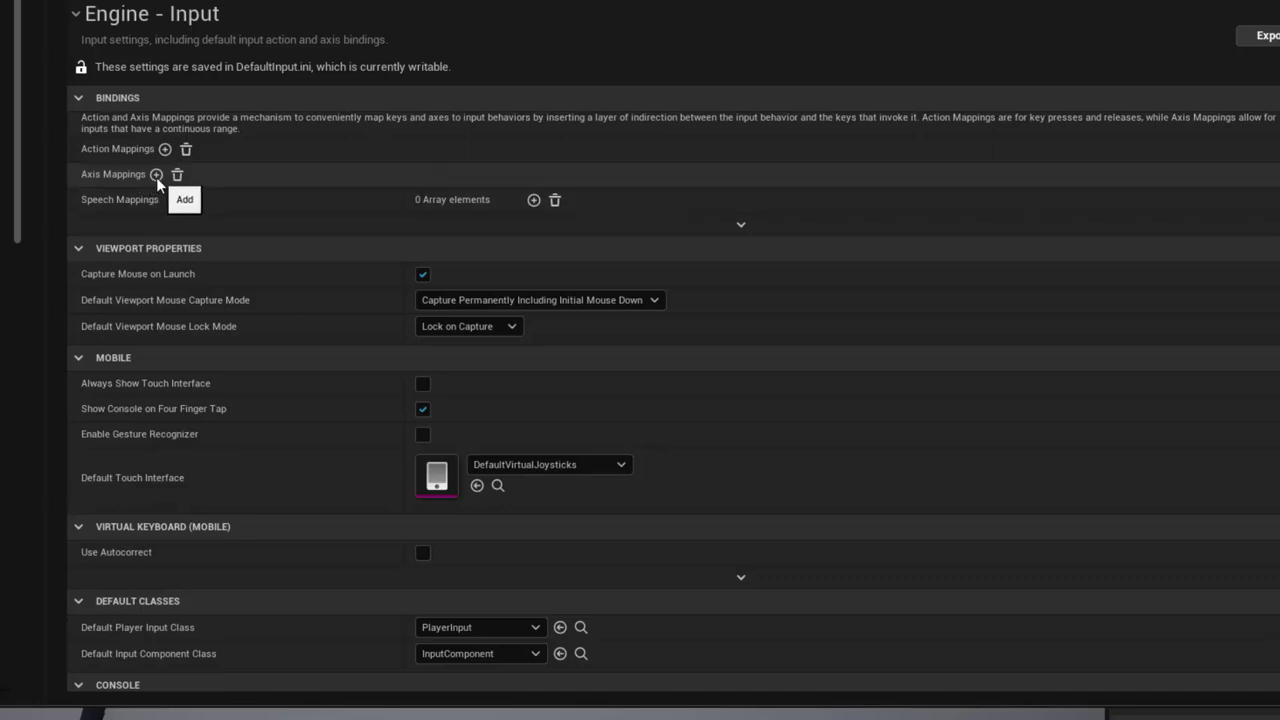
Add four empty axis mappings and expand the Axis Mappings list.
left_click(156, 175)
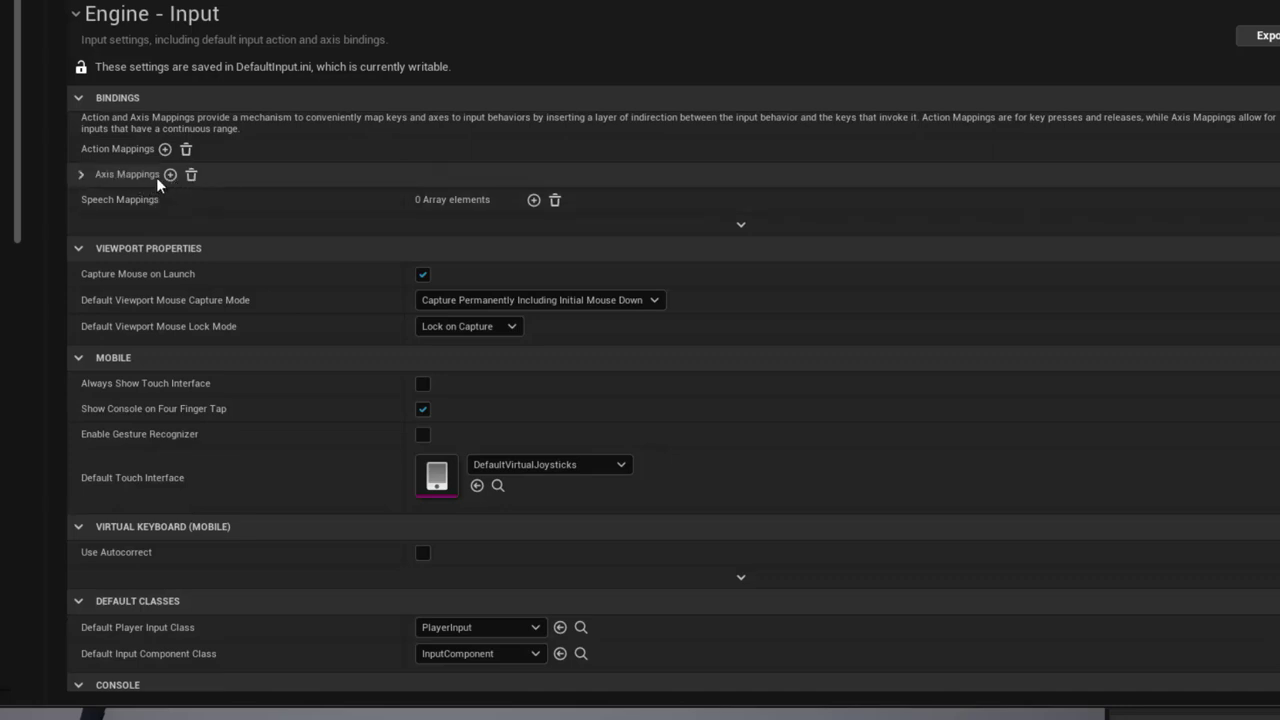
left_click(80, 175)
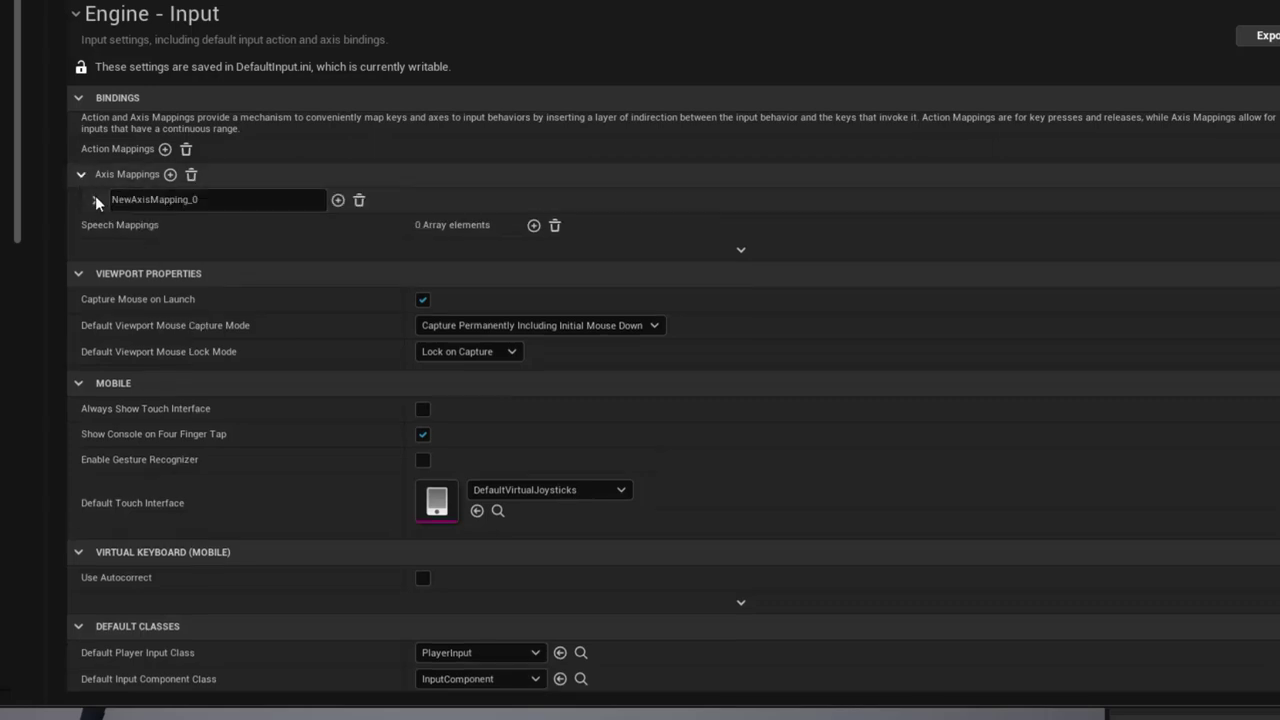
left_click(172, 173)
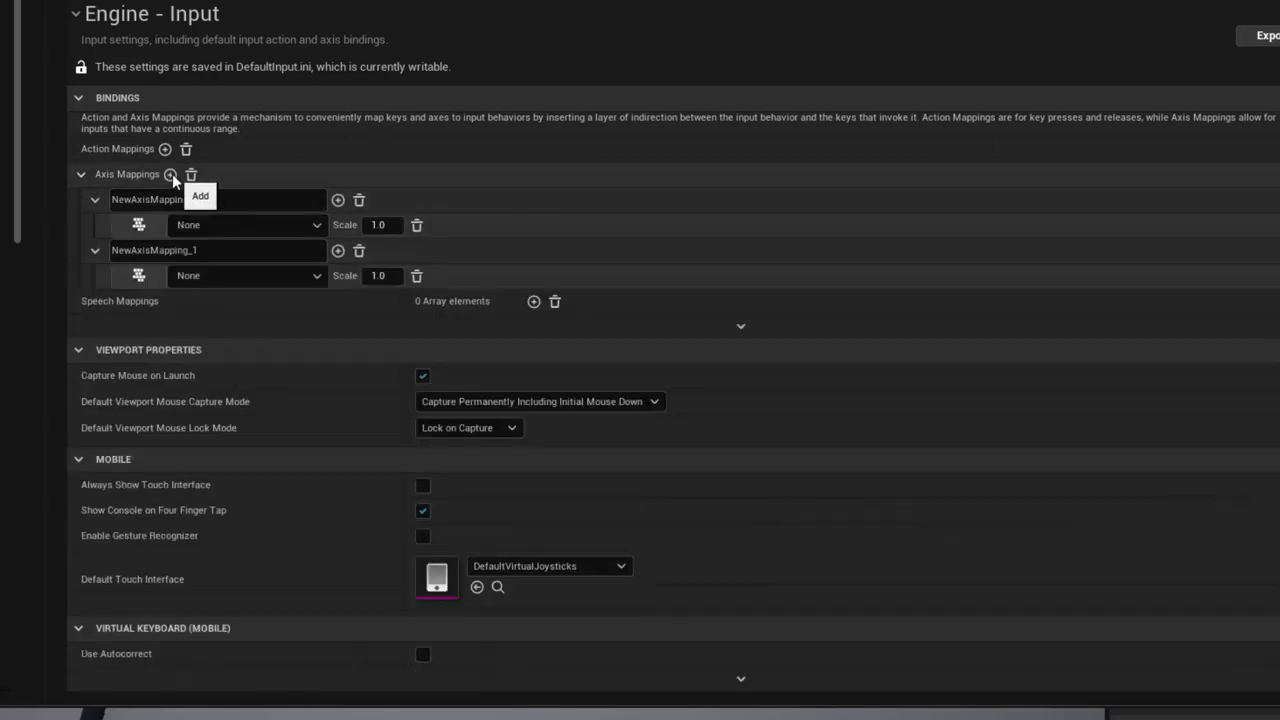
left_click(172, 174)
left_click(172, 173)
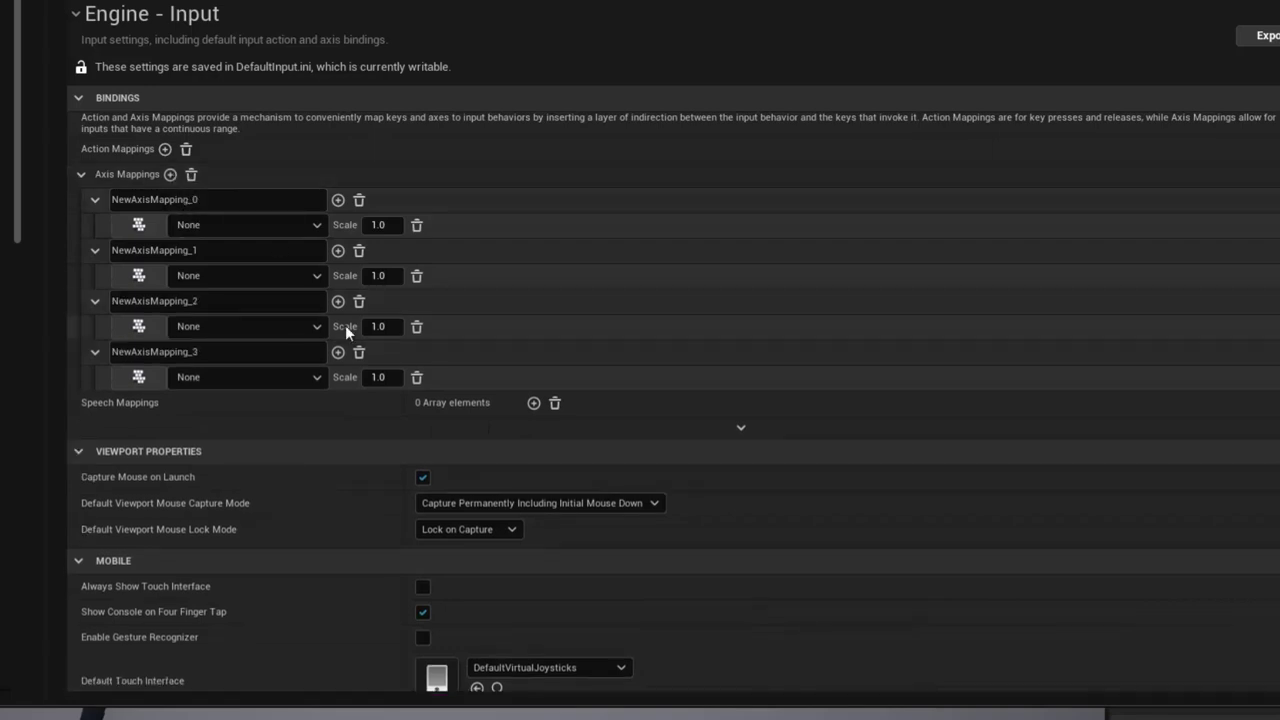
Name the mappings MoveForward, MoveRight, FireRight and FireForward.
left_click(115, 199)
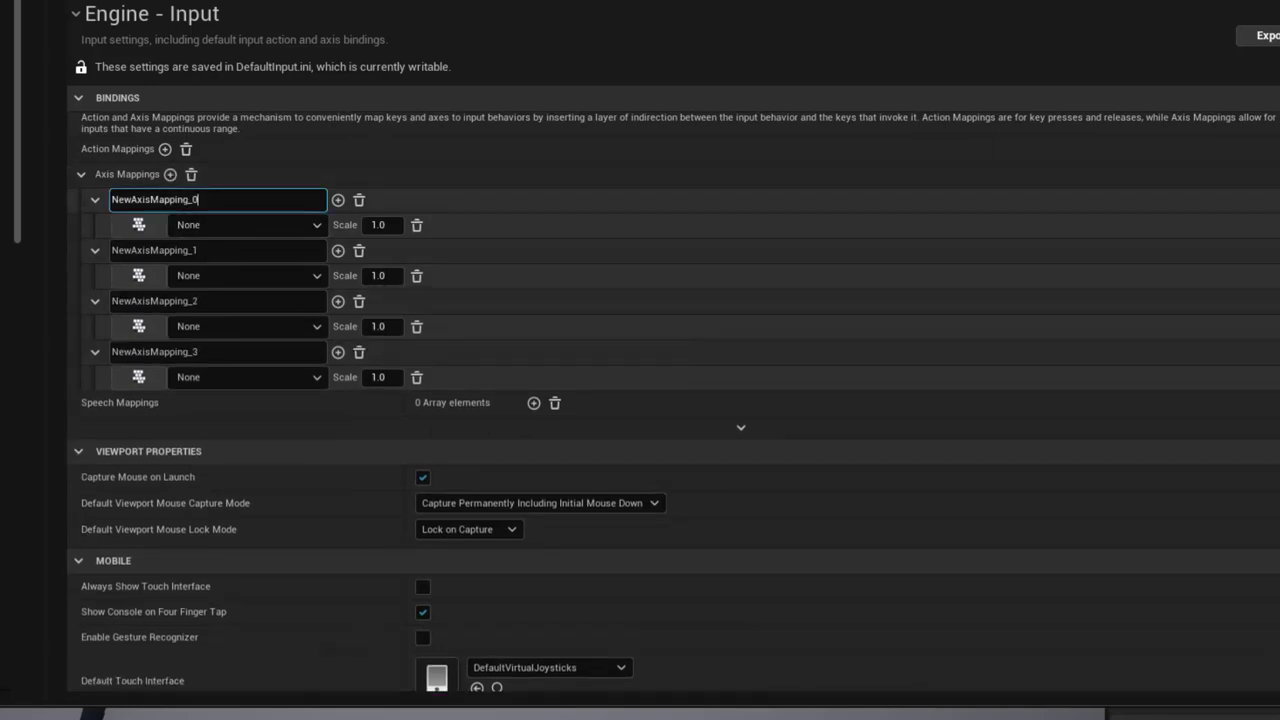
type("MoveForward")
key("Return")
left_click(231, 251)
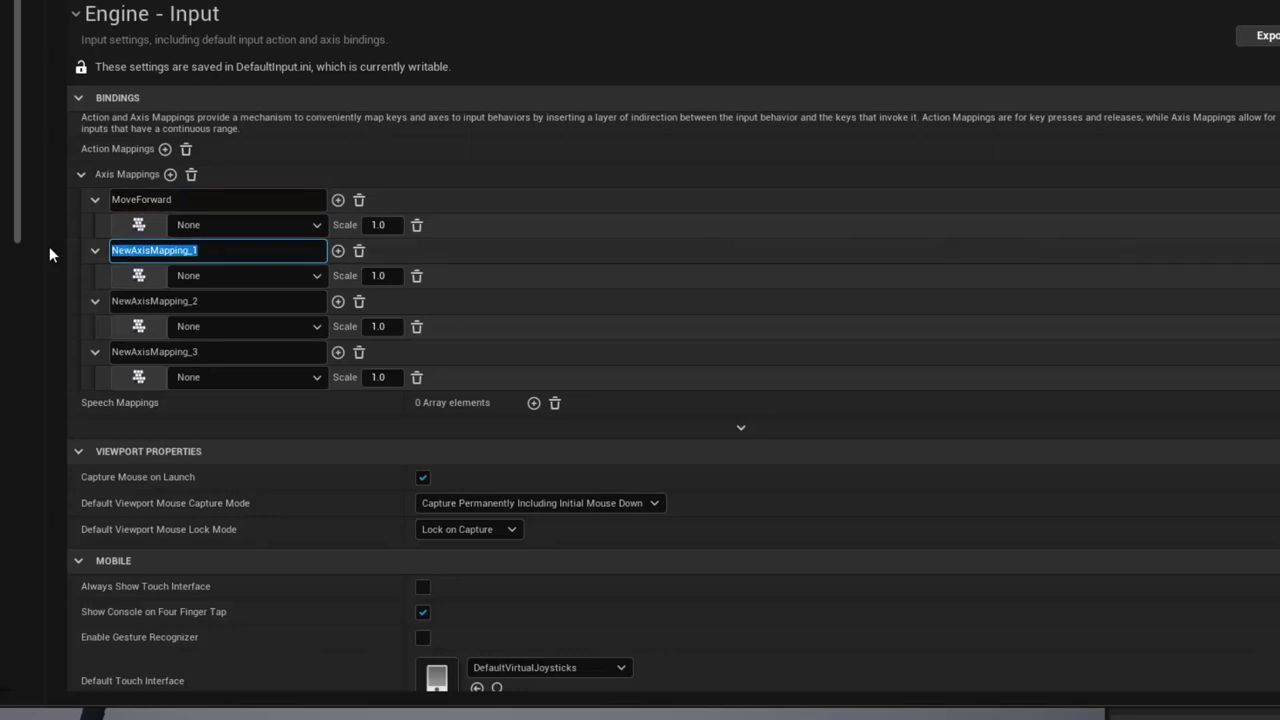
type("MoveRight")
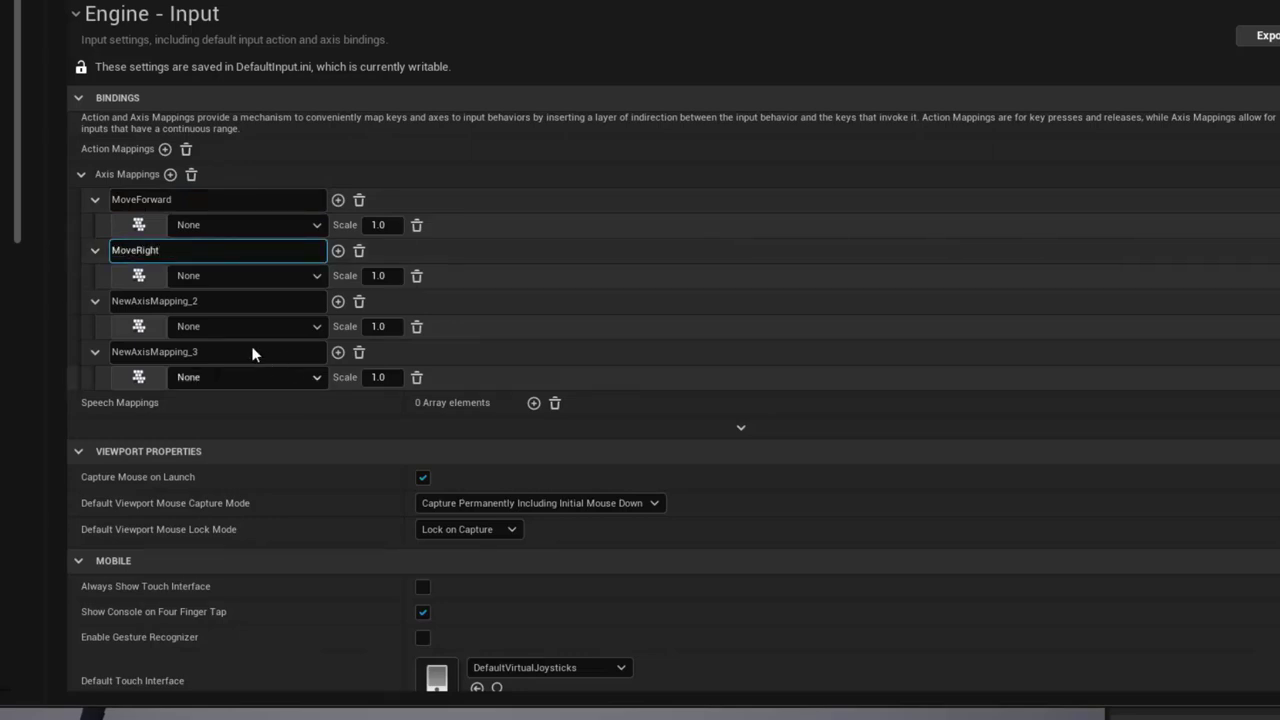
key("Return")
left_click(150, 301)
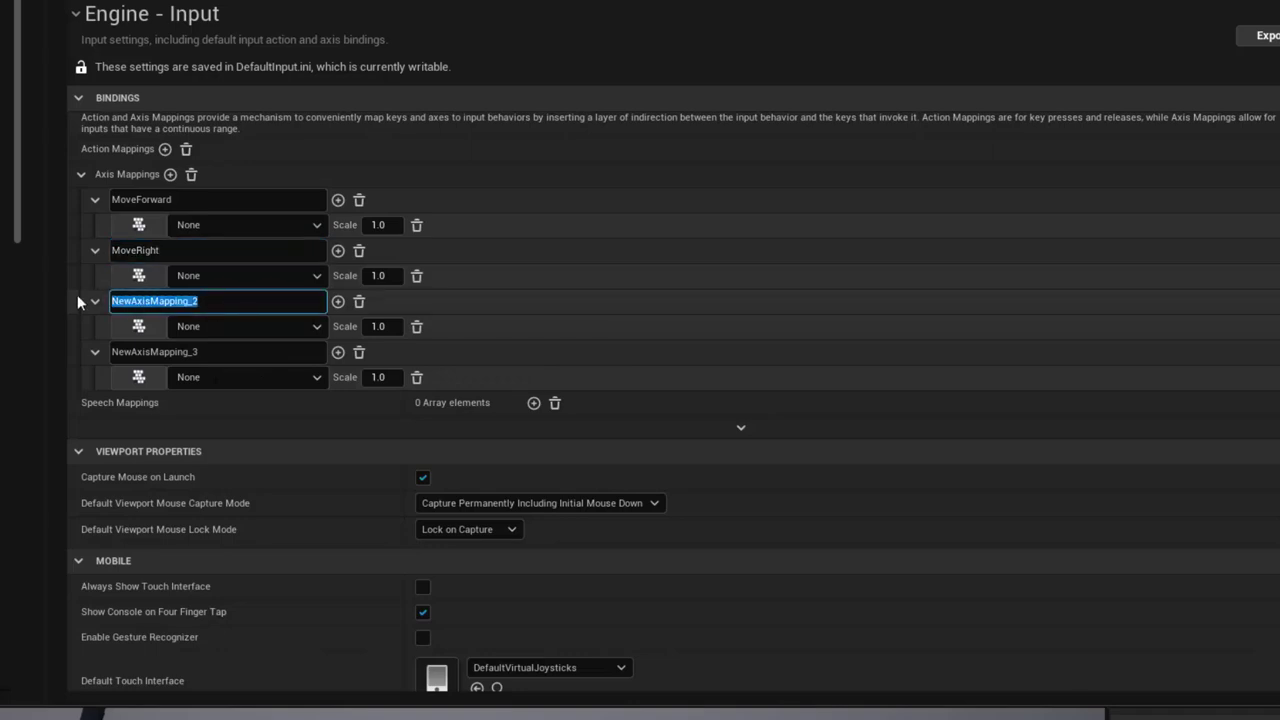
type("FireRight")
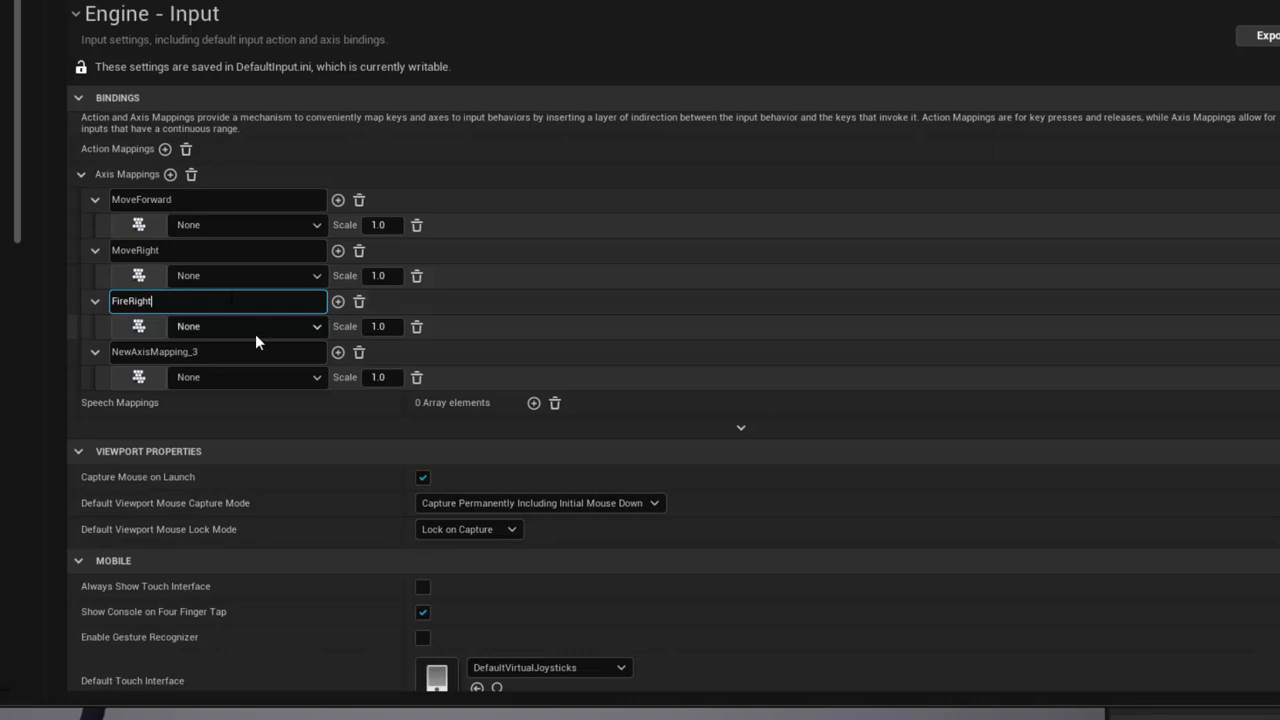
key("Return")
left_click(150, 352)
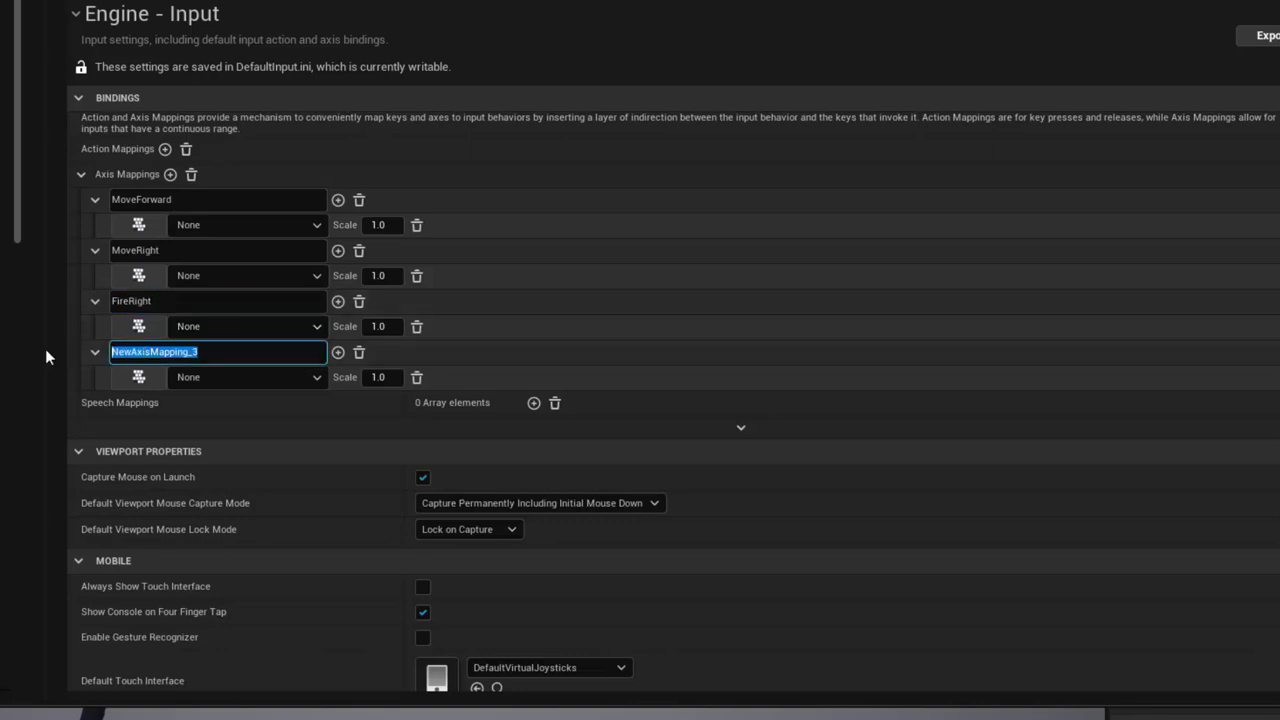
type("FireForward")
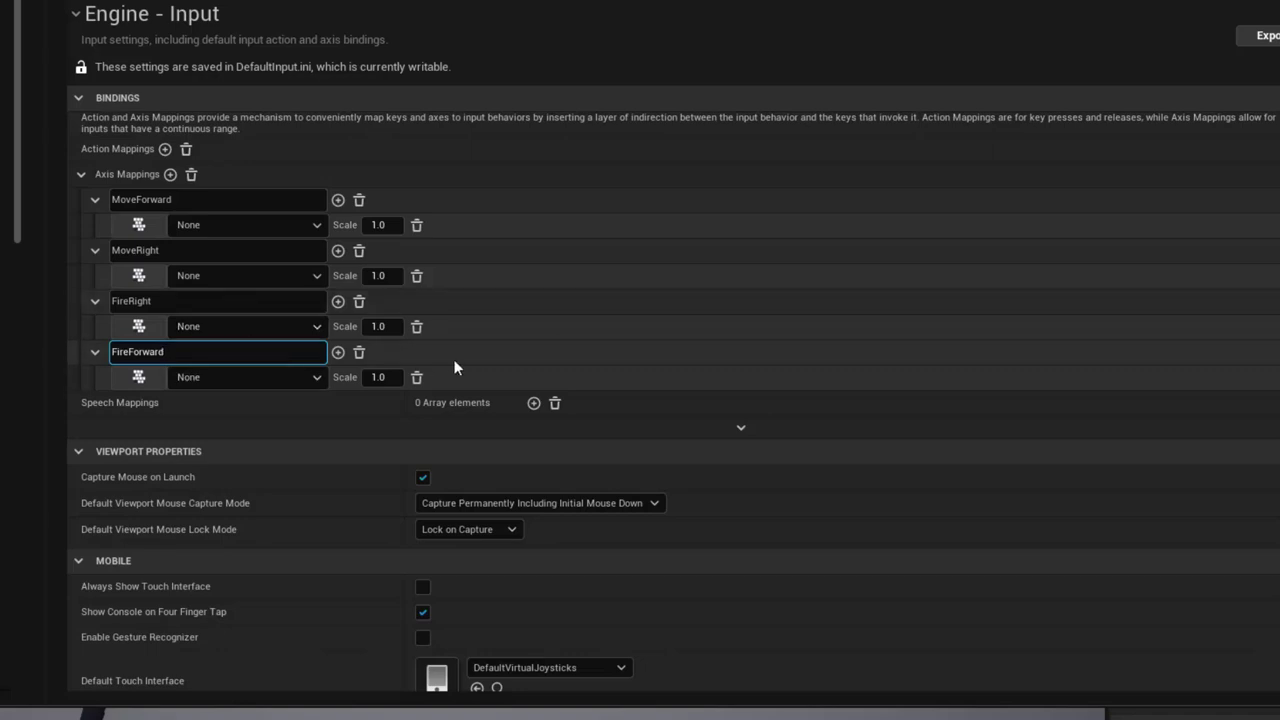
key("Return")
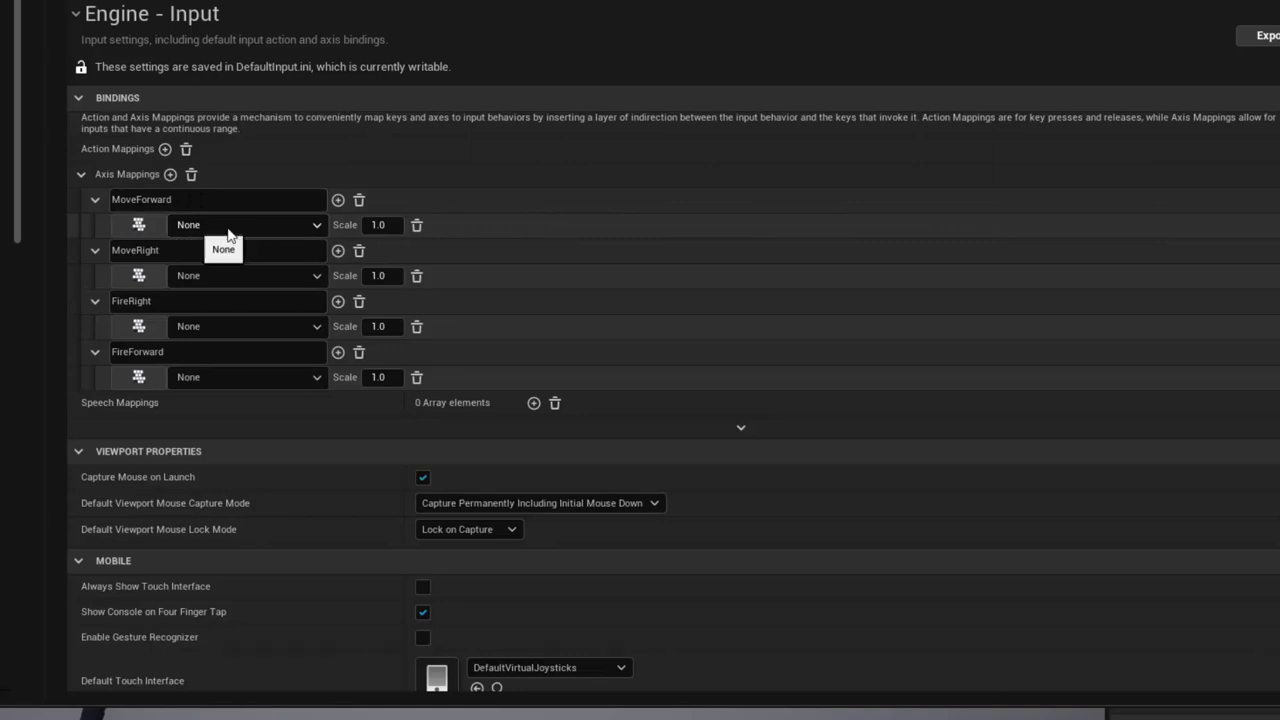
Give each of the four axis mappings two extra key binding slots.
left_click(338, 201)
left_click(338, 201)
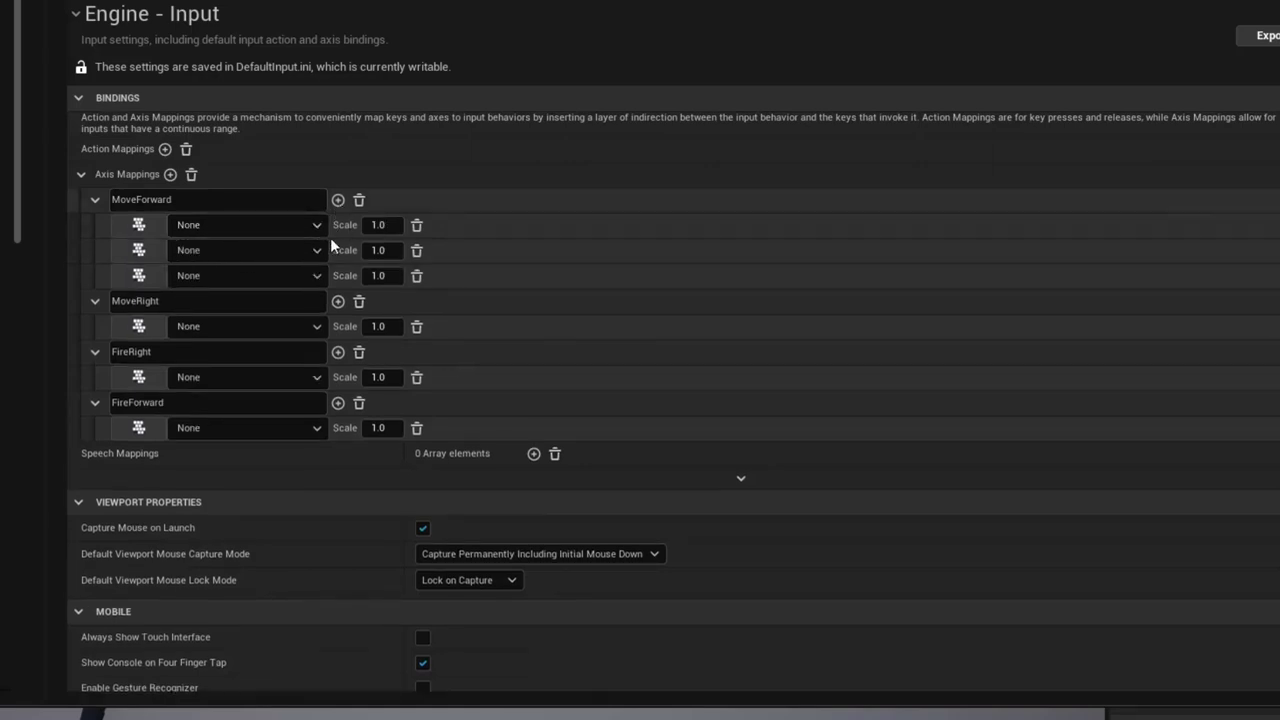
left_click(337, 300)
left_click(337, 300)
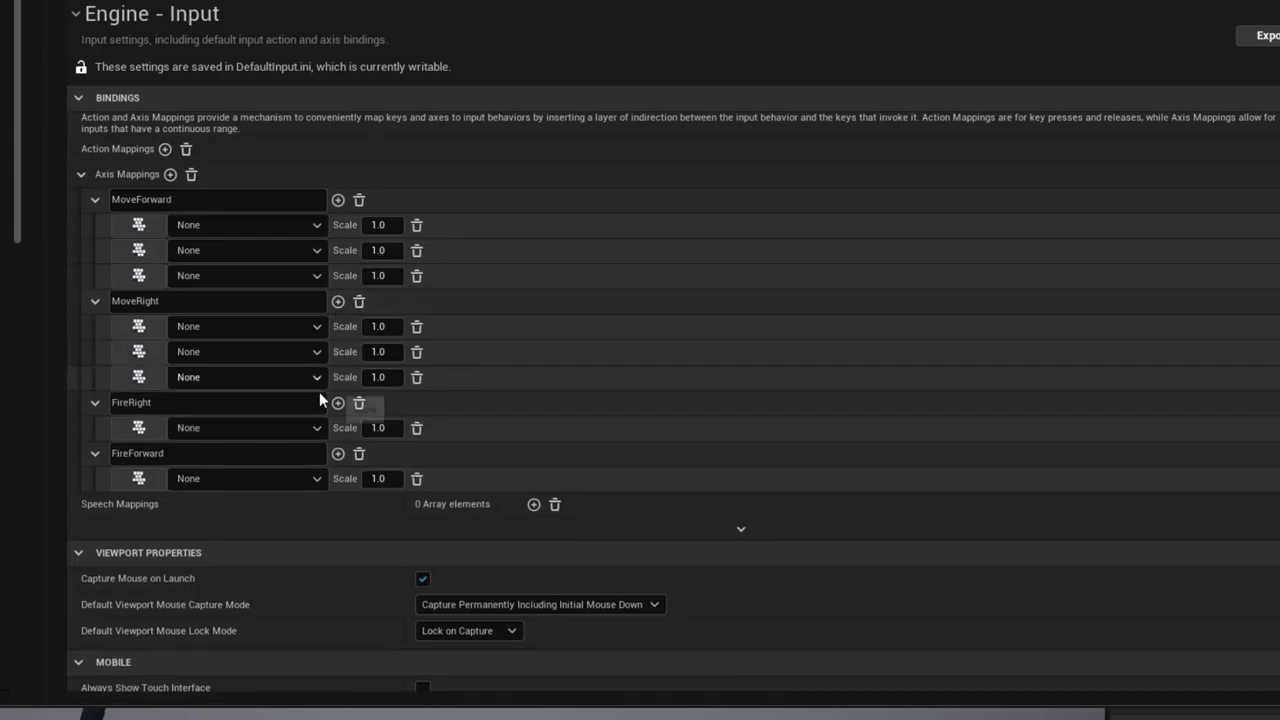
left_click(337, 402)
left_click(337, 402)
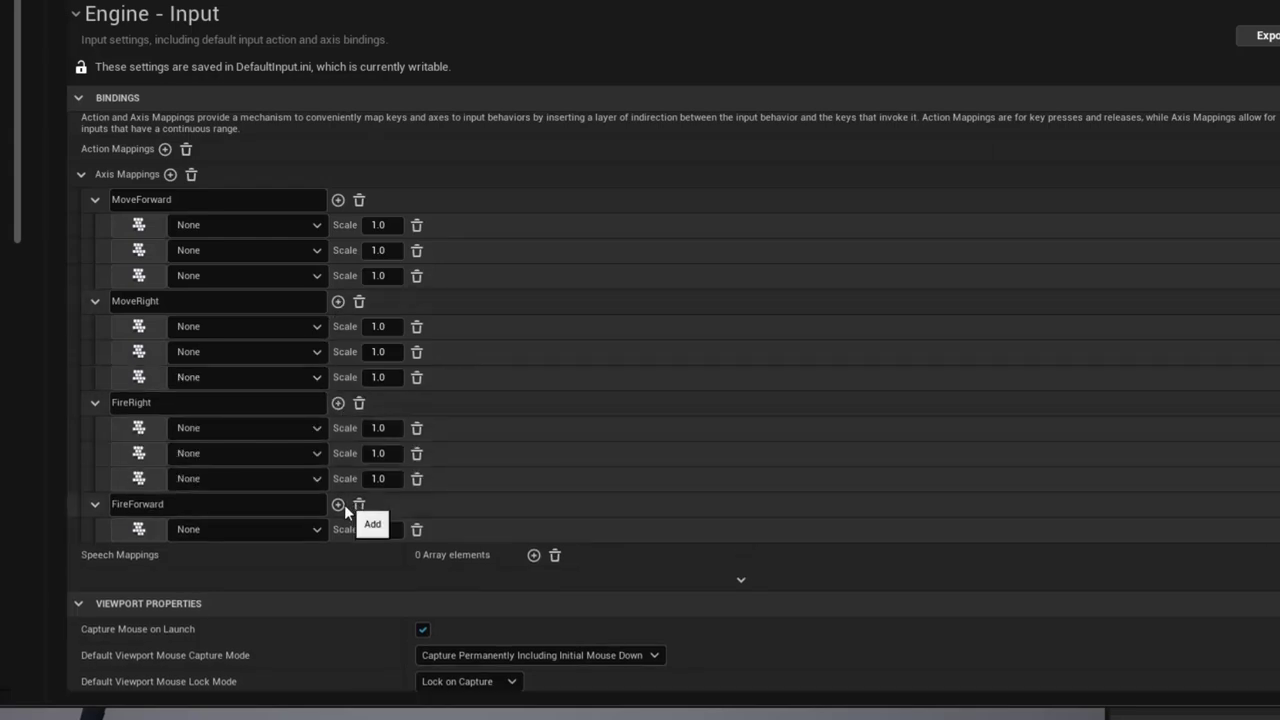
left_click(338, 505)
left_click(338, 505)
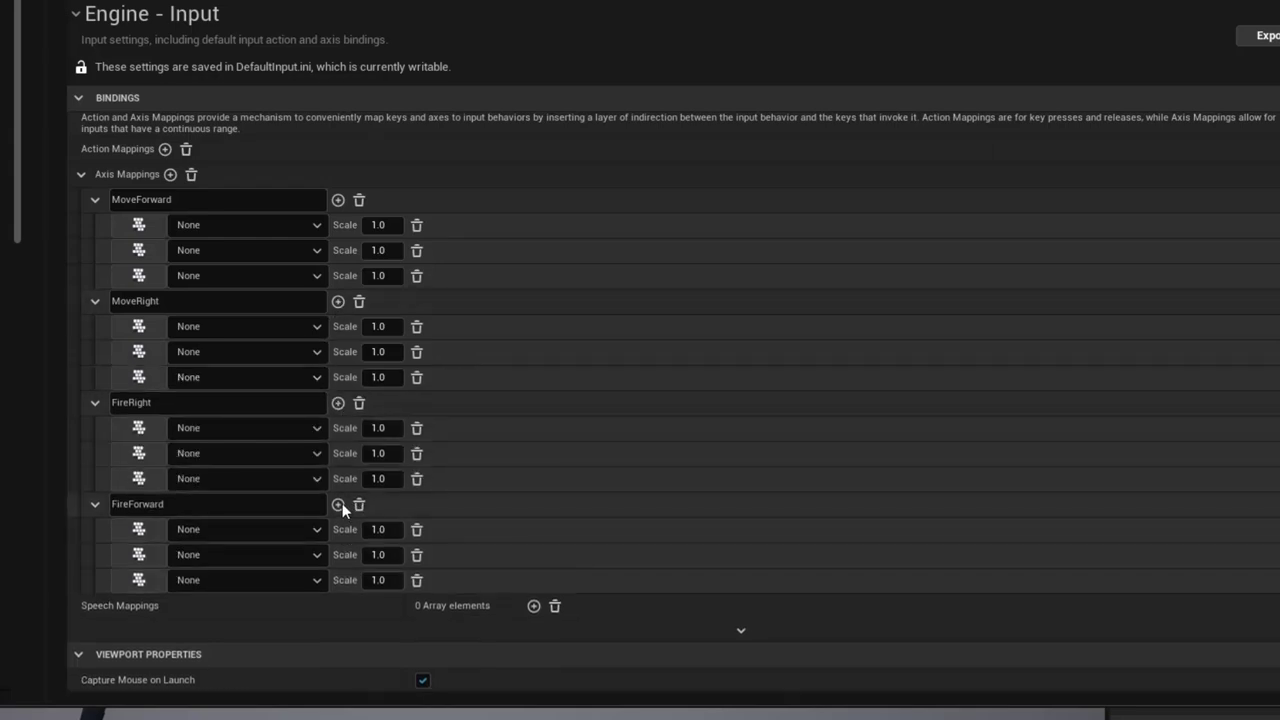
Bind MoveForward to W, and to S with scale -1.0.
left_click(247, 229)
type("w")
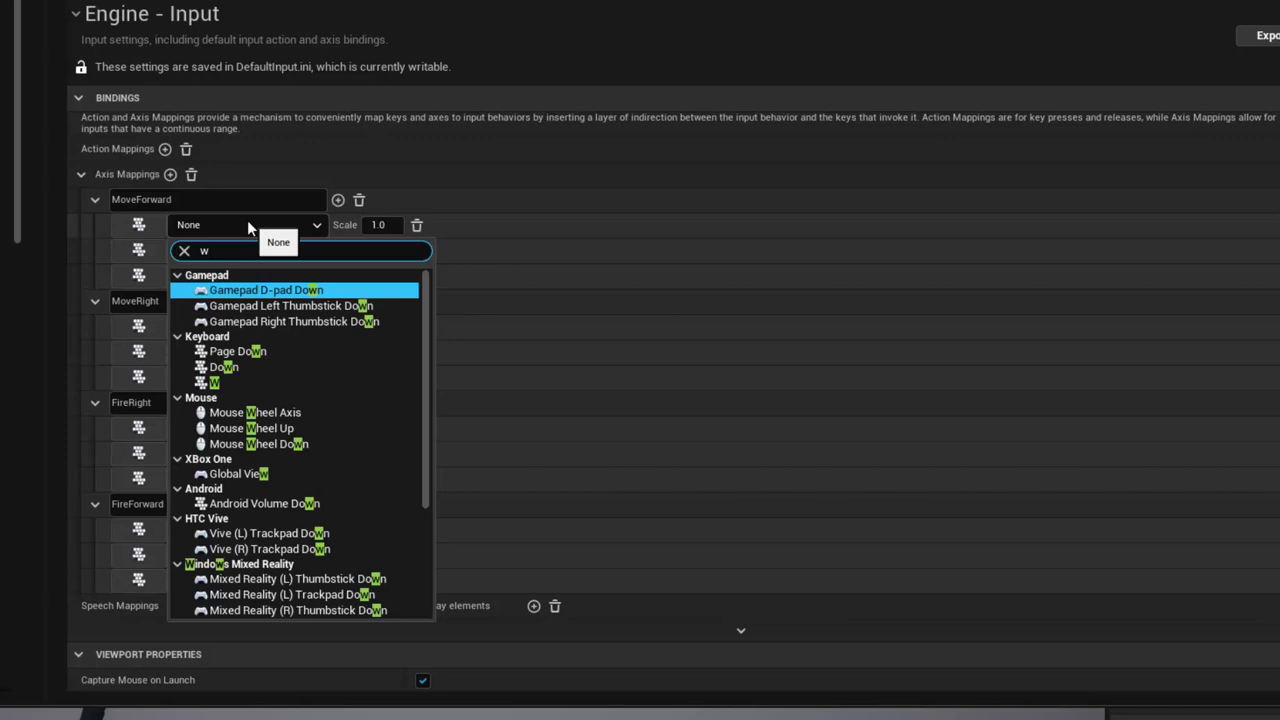
left_click(227, 380)
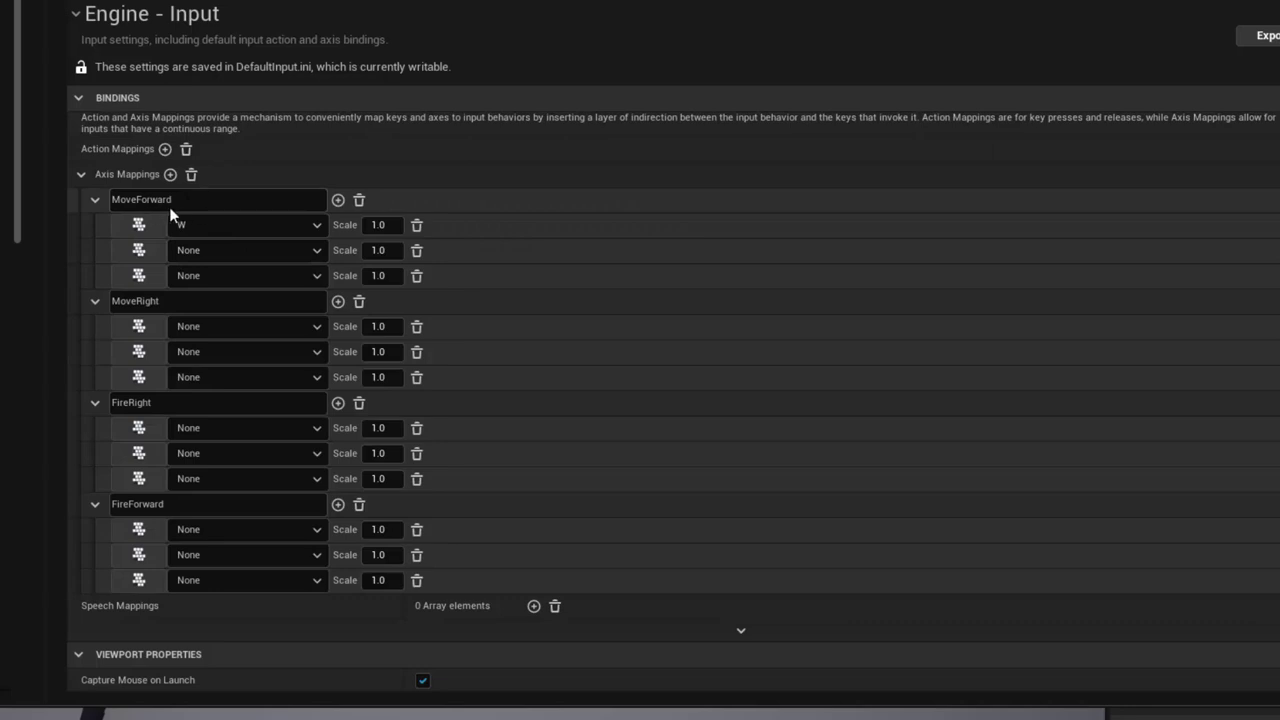
left_click(229, 251)
type("s")
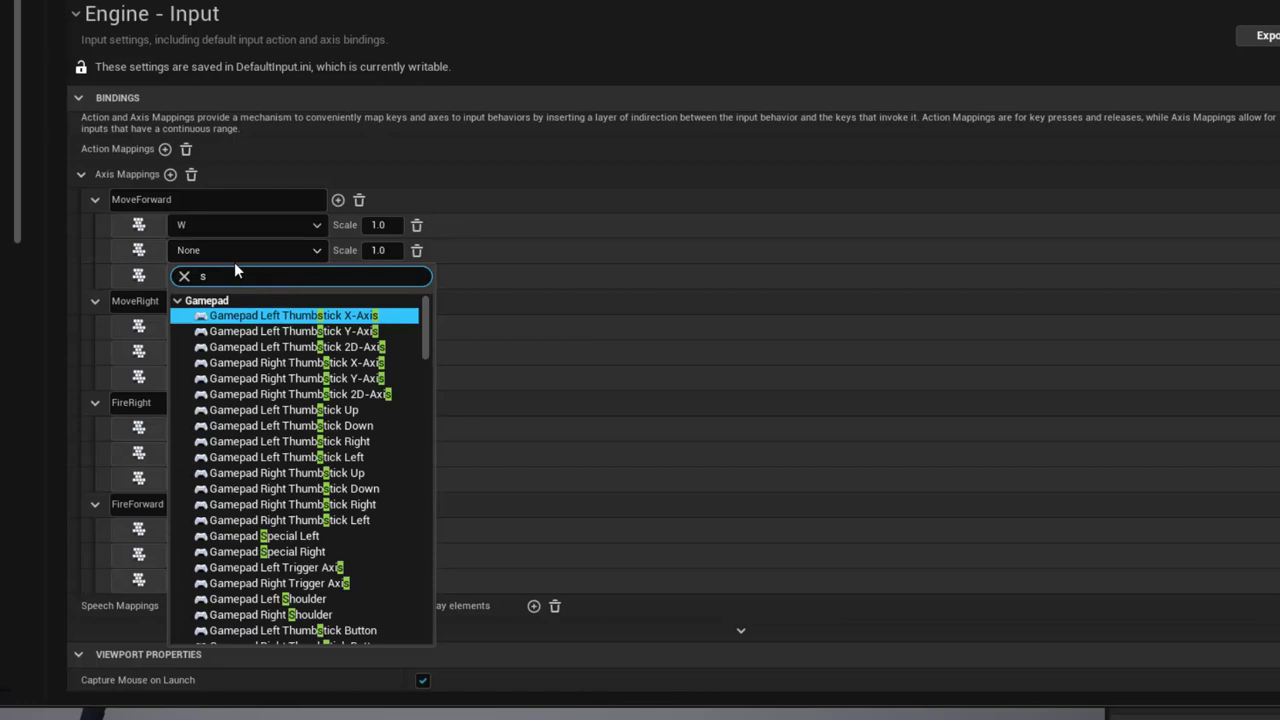
scroll(275, 370, "down", 15)
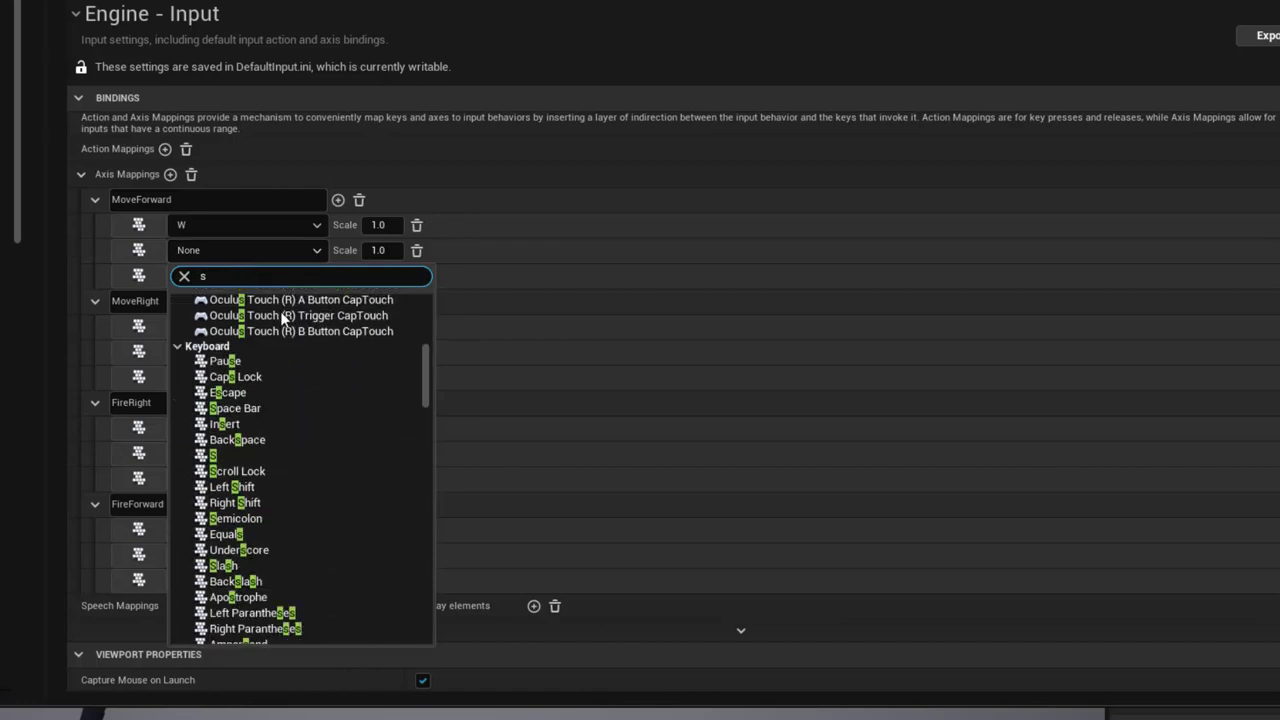
left_click(235, 458)
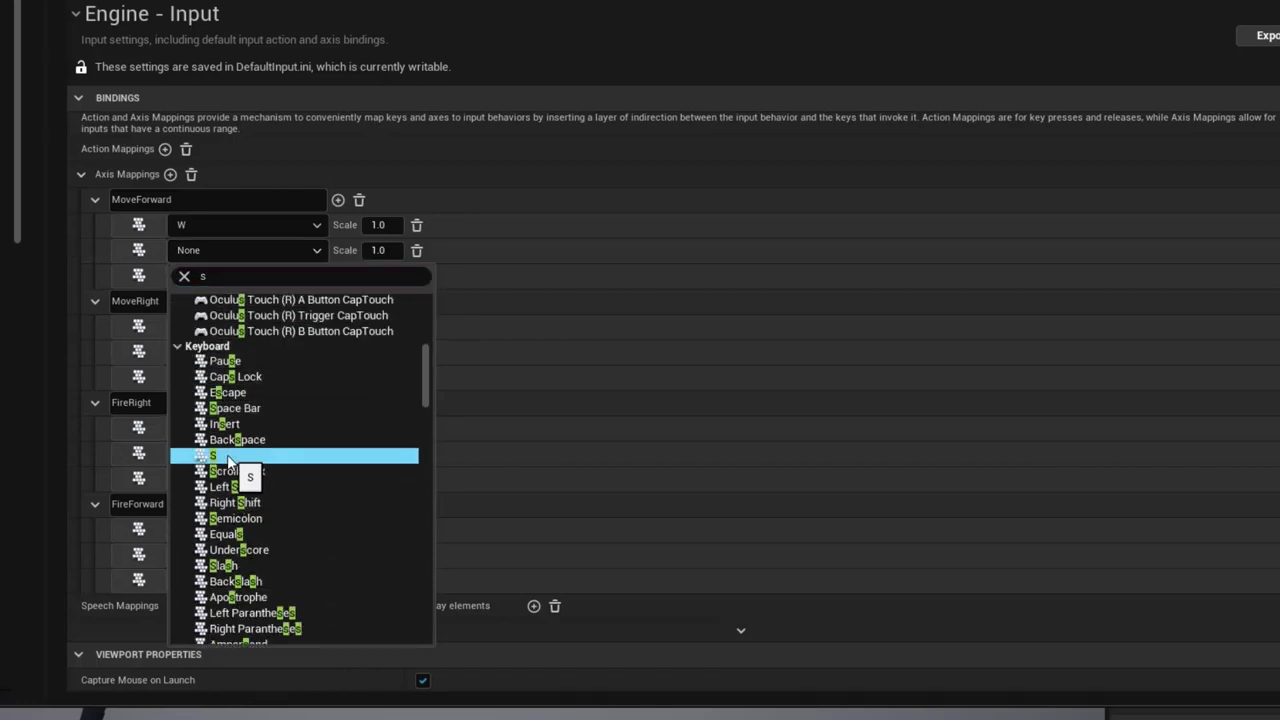
left_click(378, 250)
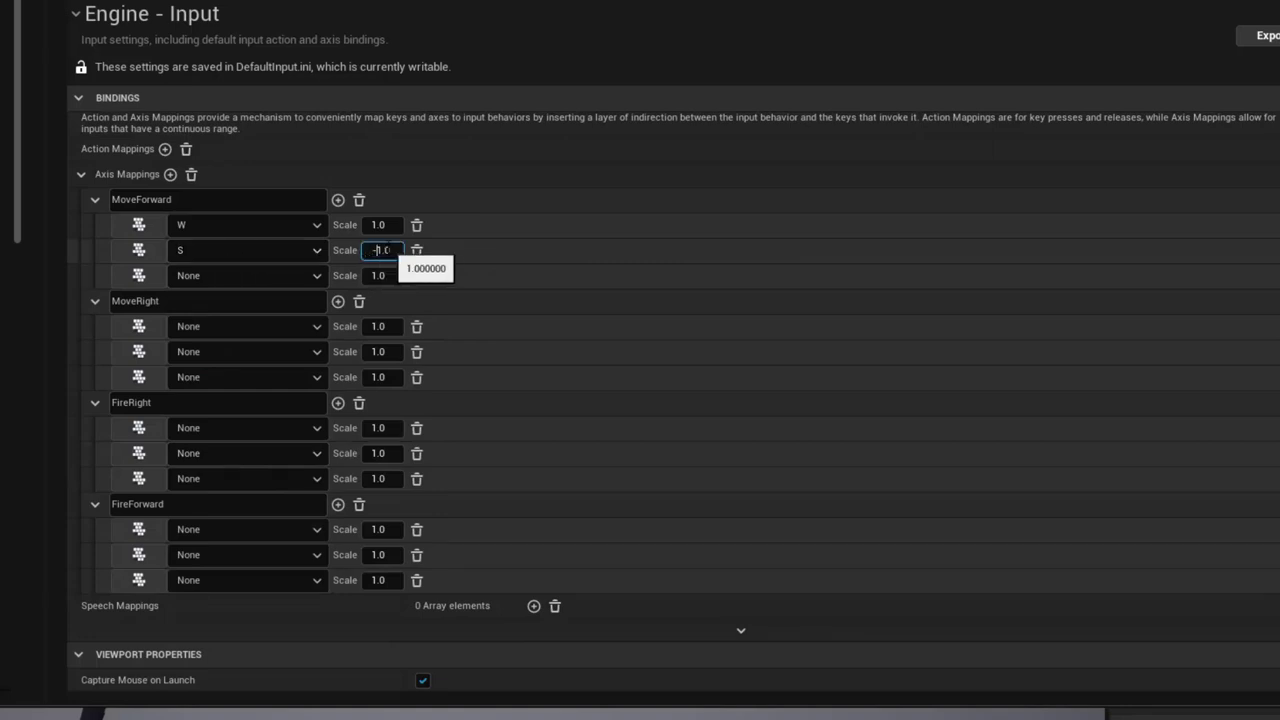
type("-")
key("Return")
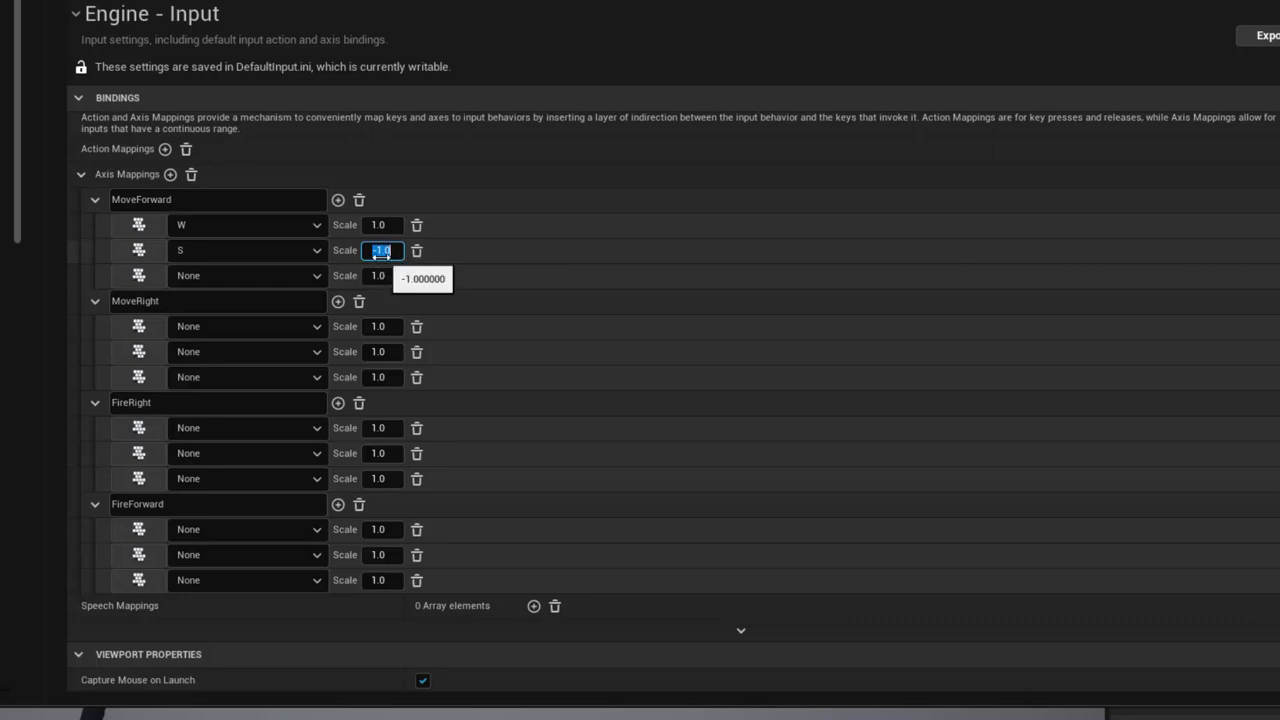
Bind MoveForward's third slot to Gamepad Left Thumbstick Y-Axis.
left_click(238, 276)
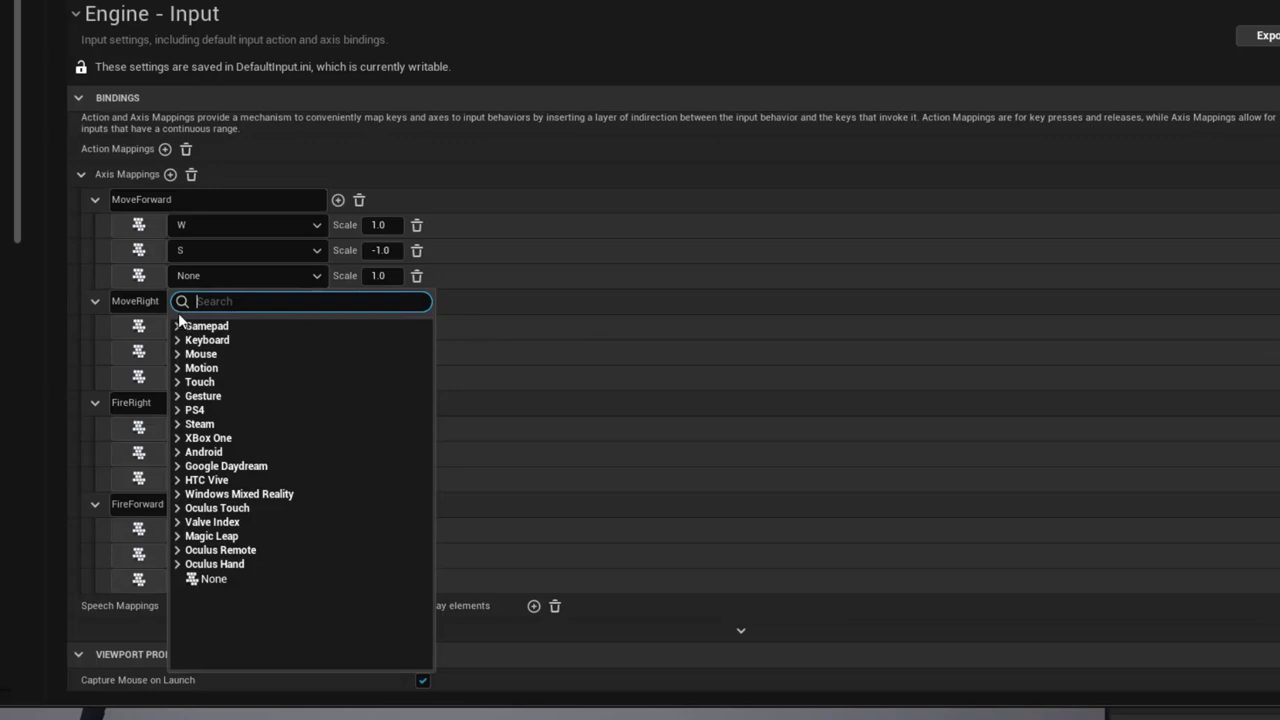
left_click(236, 327)
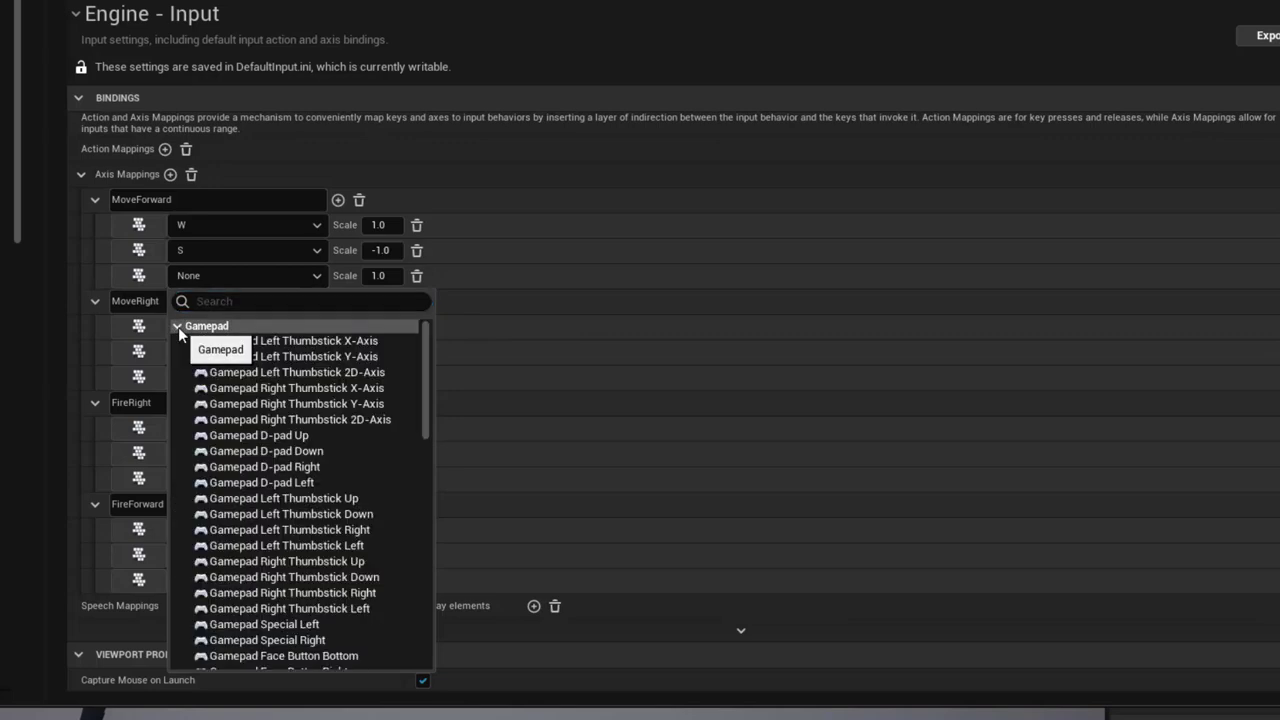
left_click(337, 358)
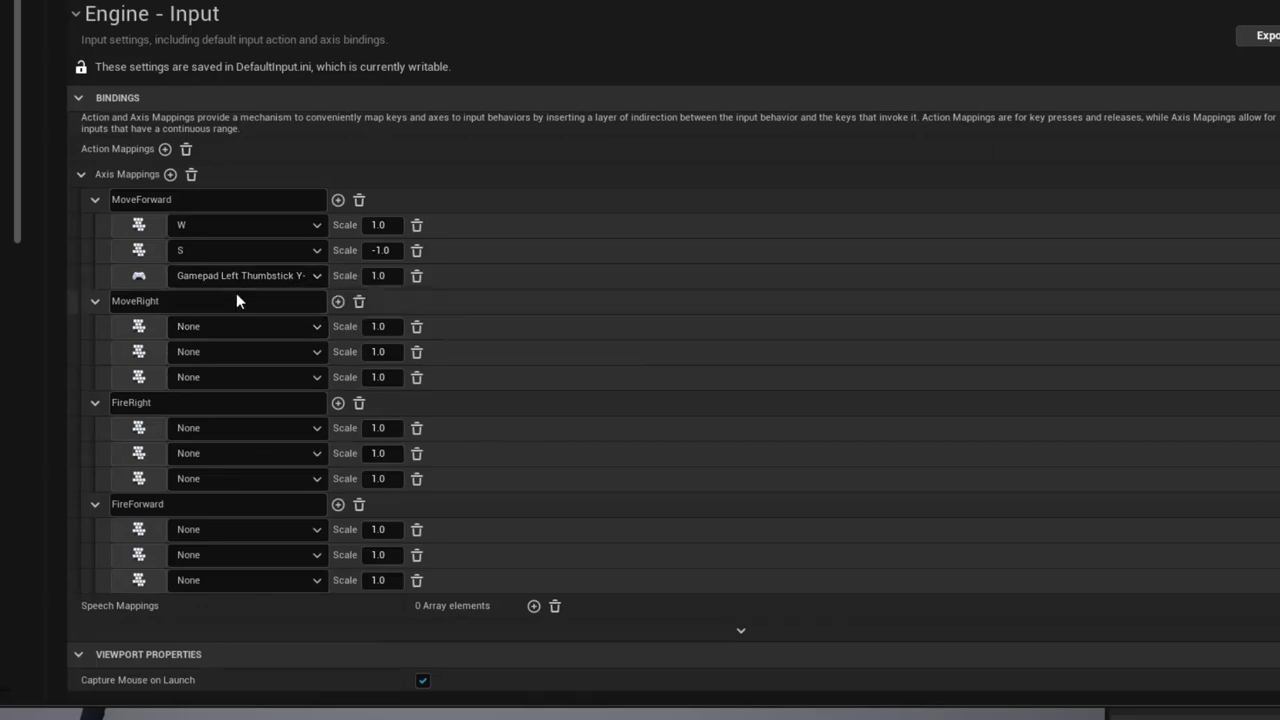
Bind MoveRight to Gamepad Left Thumbstick X-Axis and to the D key.
left_click(215, 378)
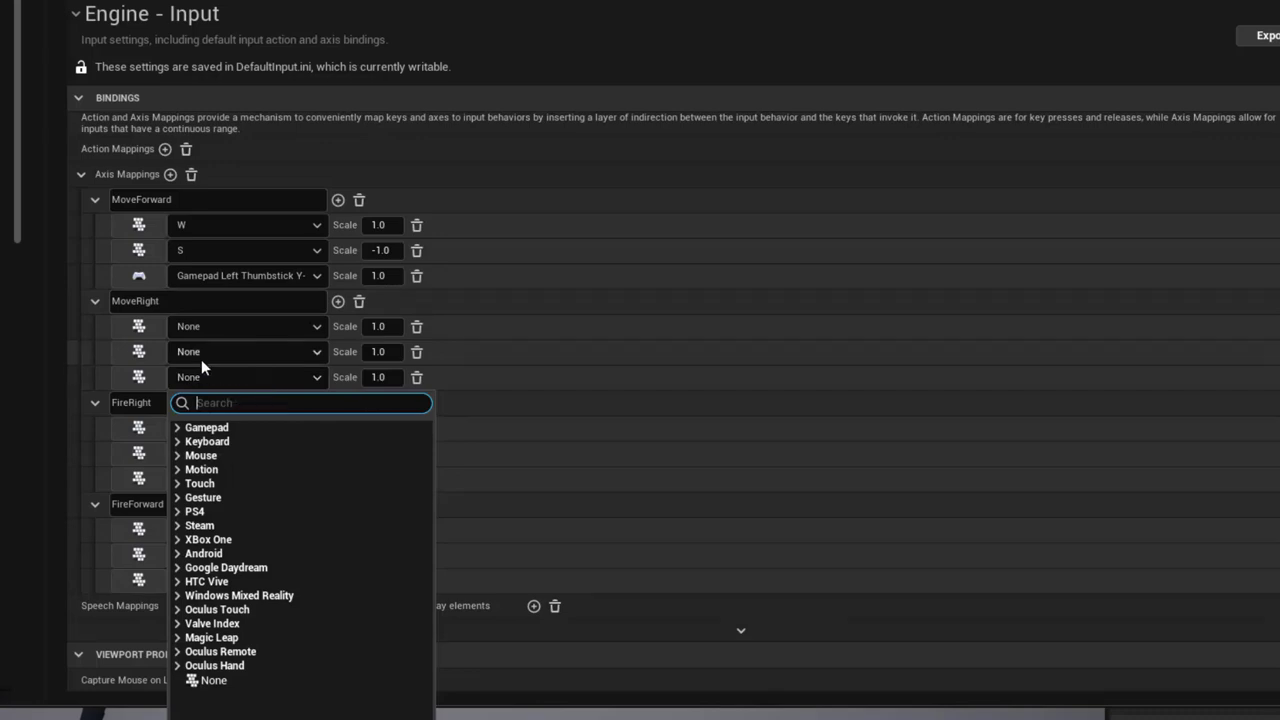
left_click(150, 369)
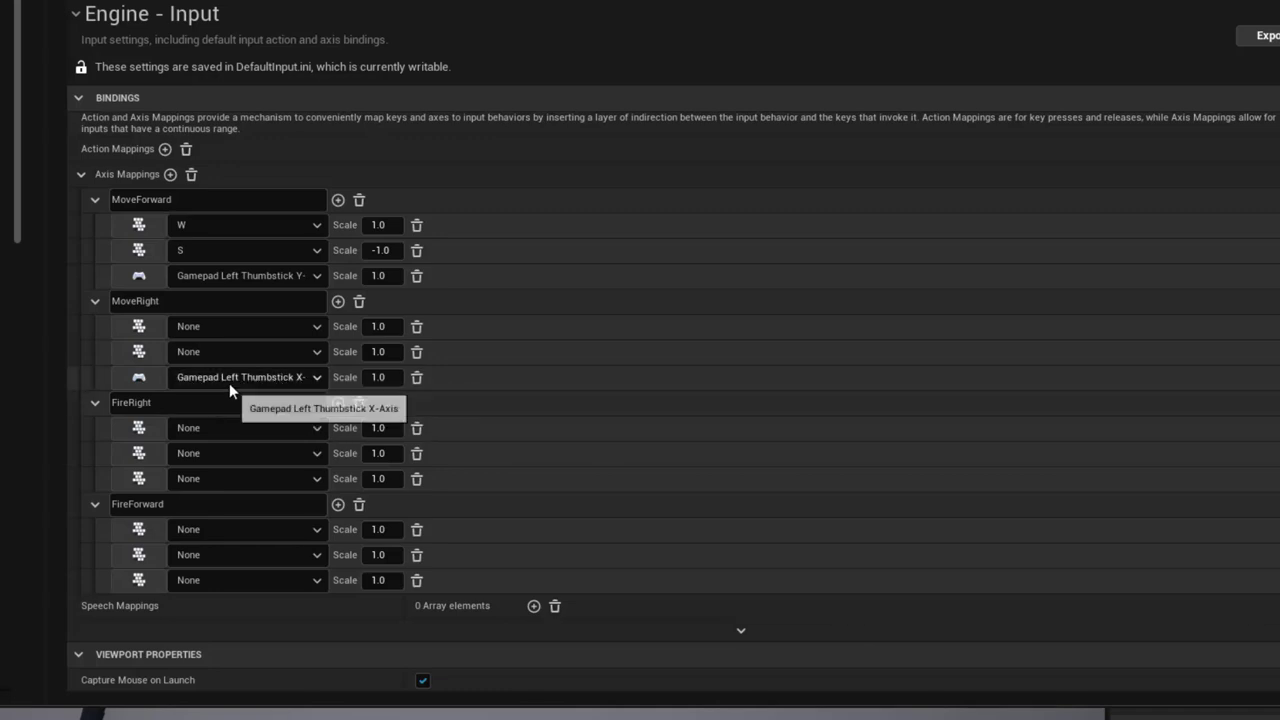
left_click(252, 330)
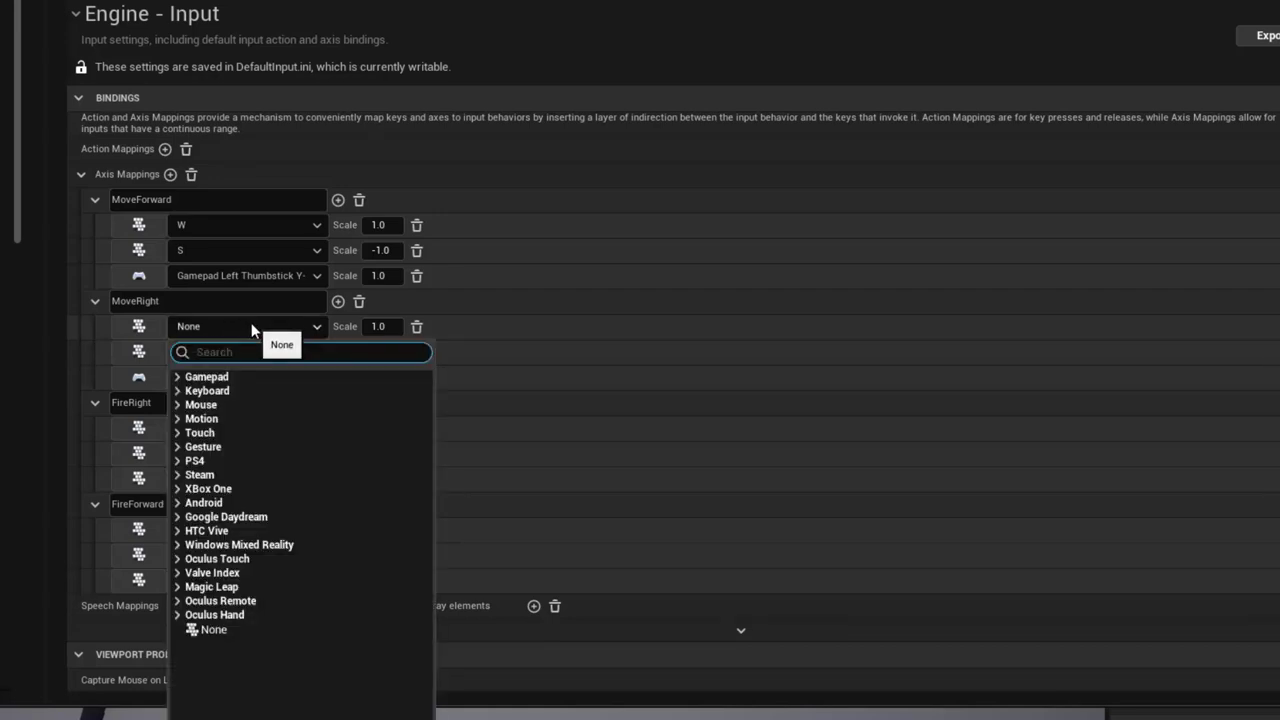
left_click(179, 392)
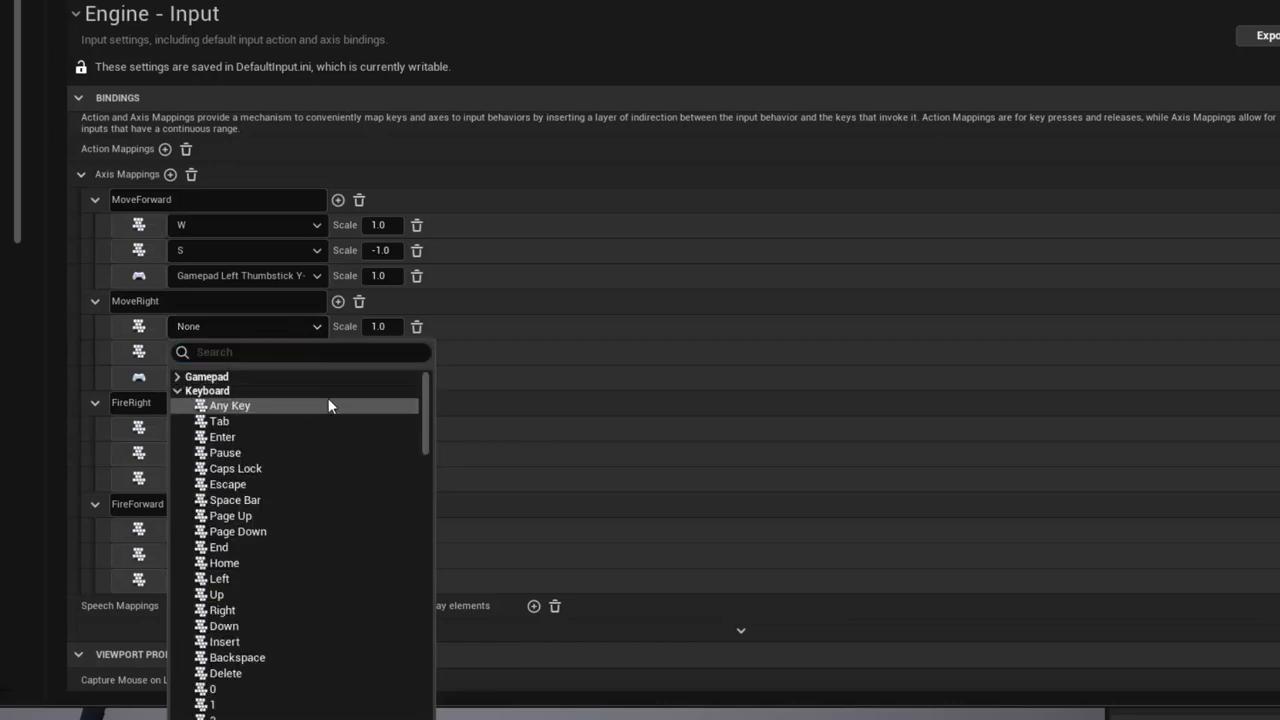
type("d")
scroll(300, 480, "down", 15)
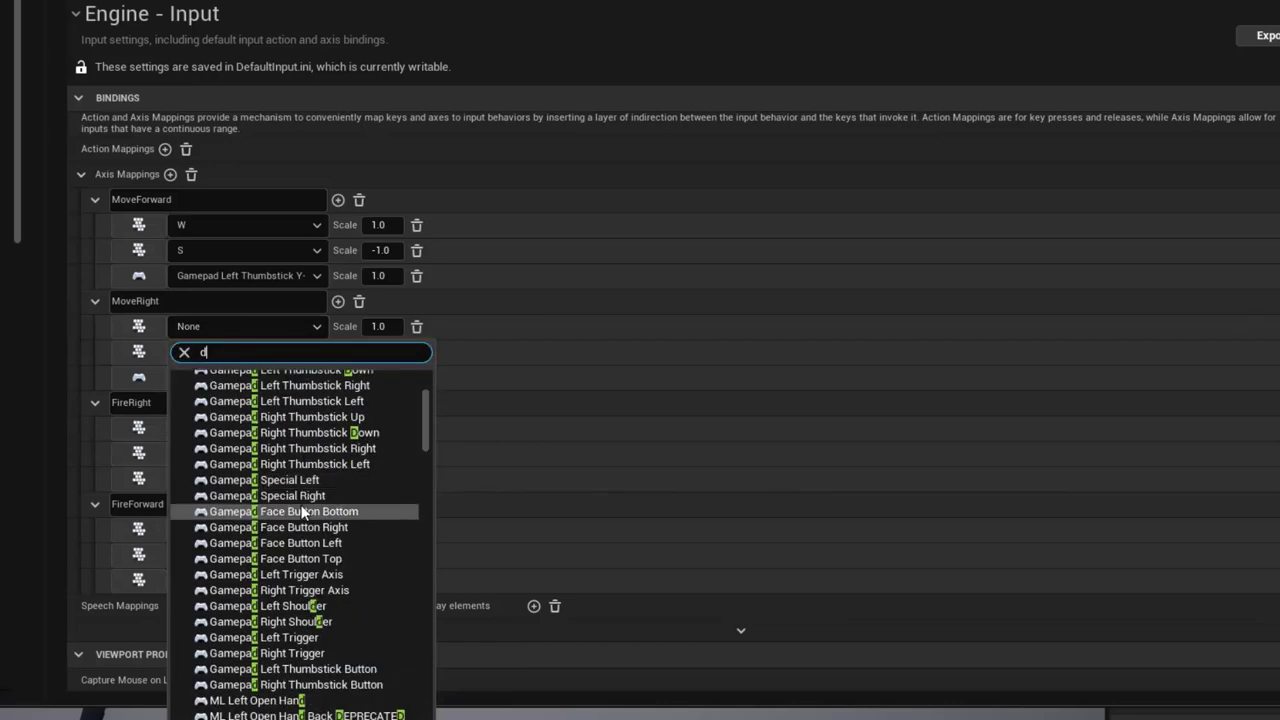
left_click(257, 479)
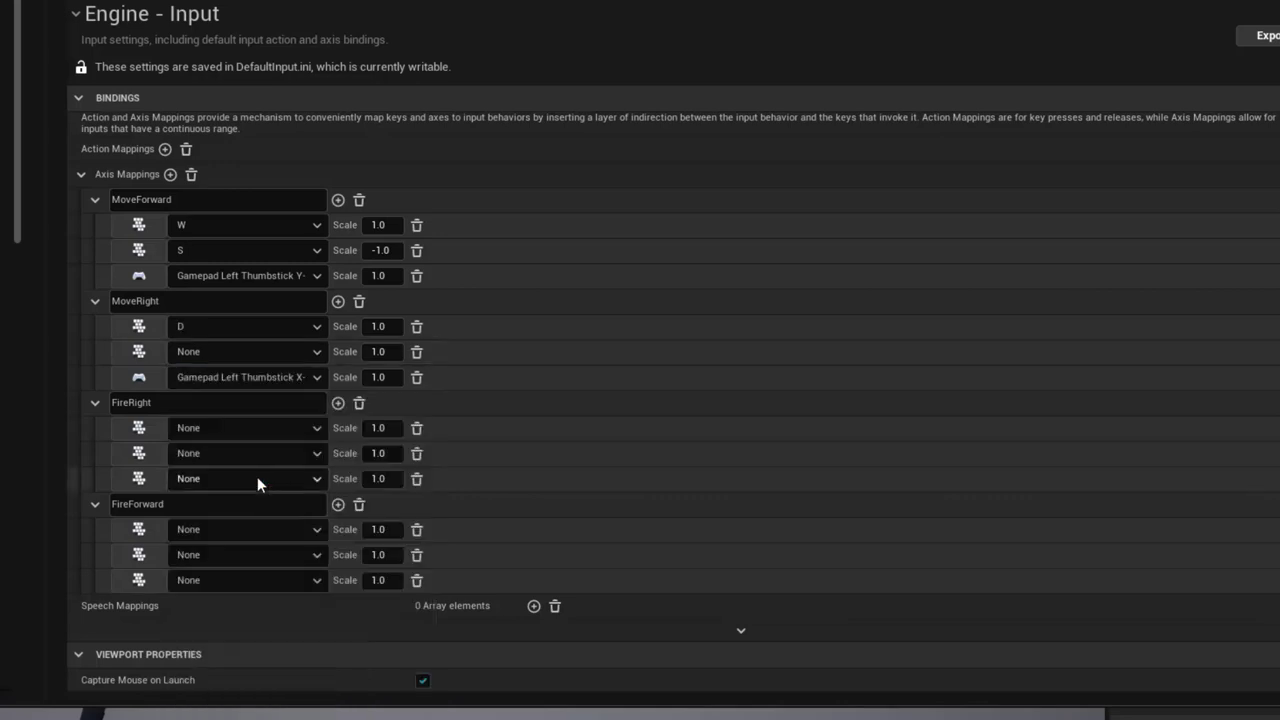
Add the A key to MoveRight with a scale of -1.0.
left_click(240, 353)
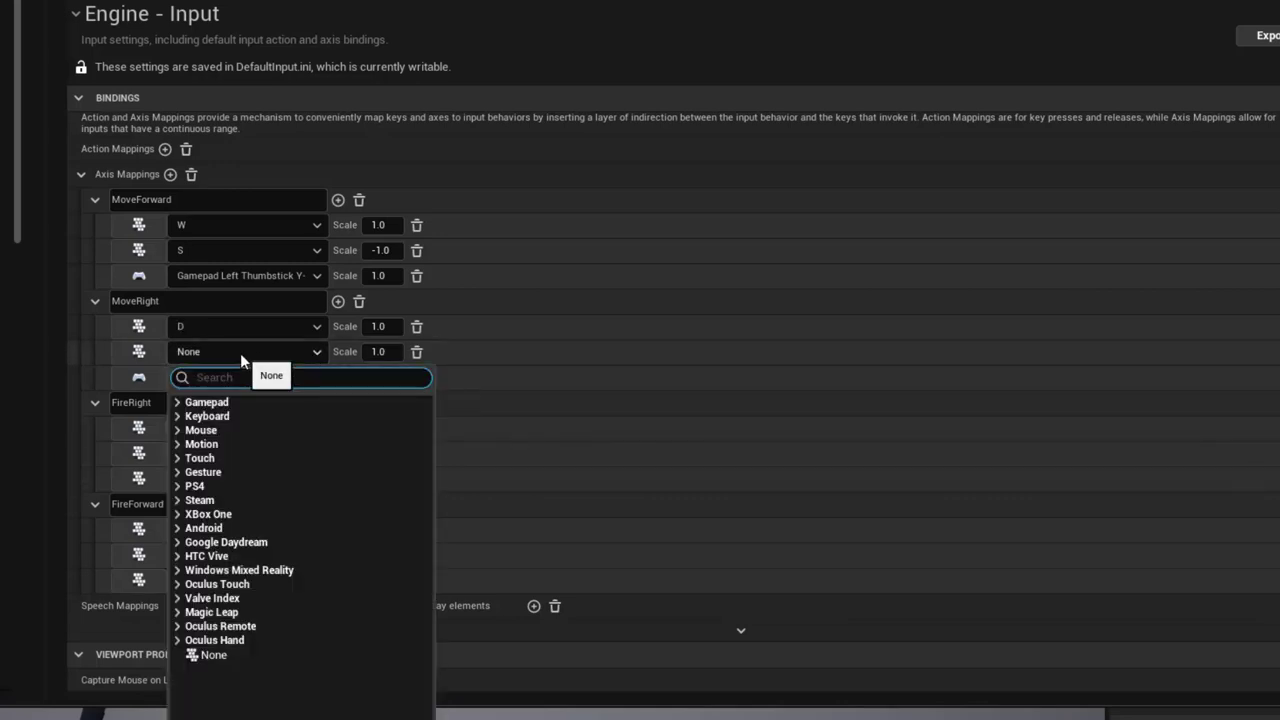
type("a")
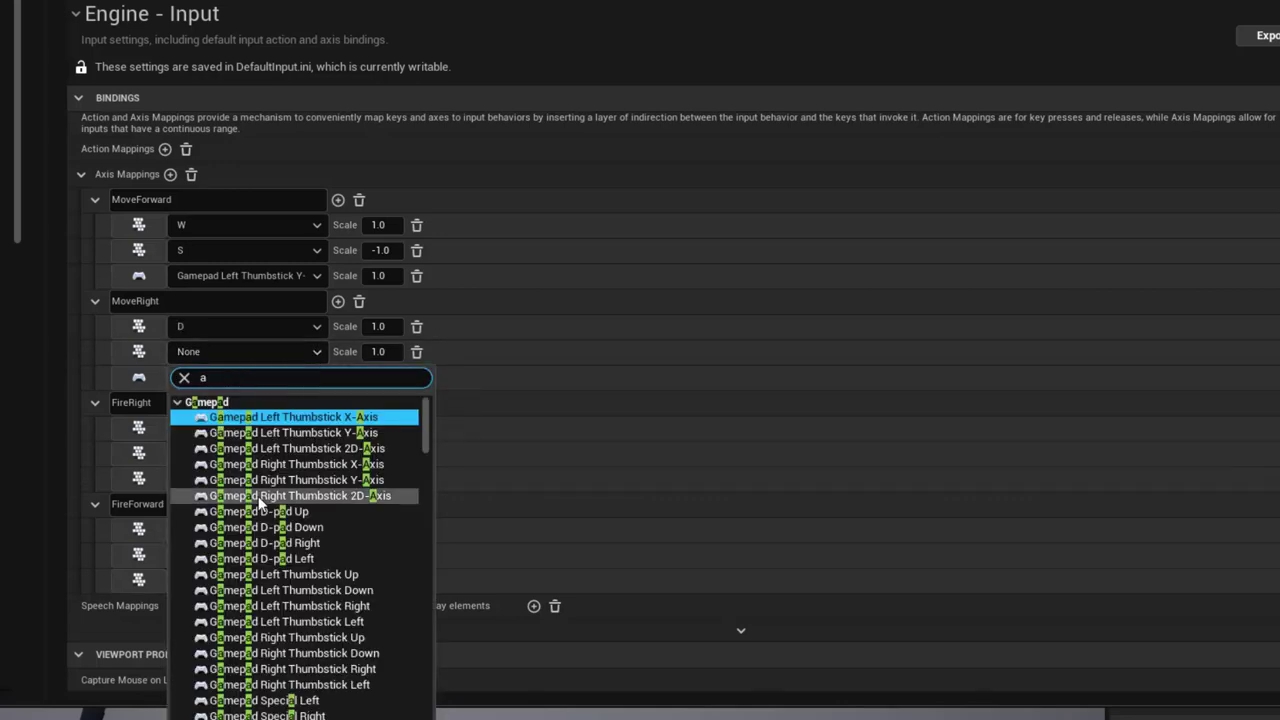
scroll(257, 496, "down", 10)
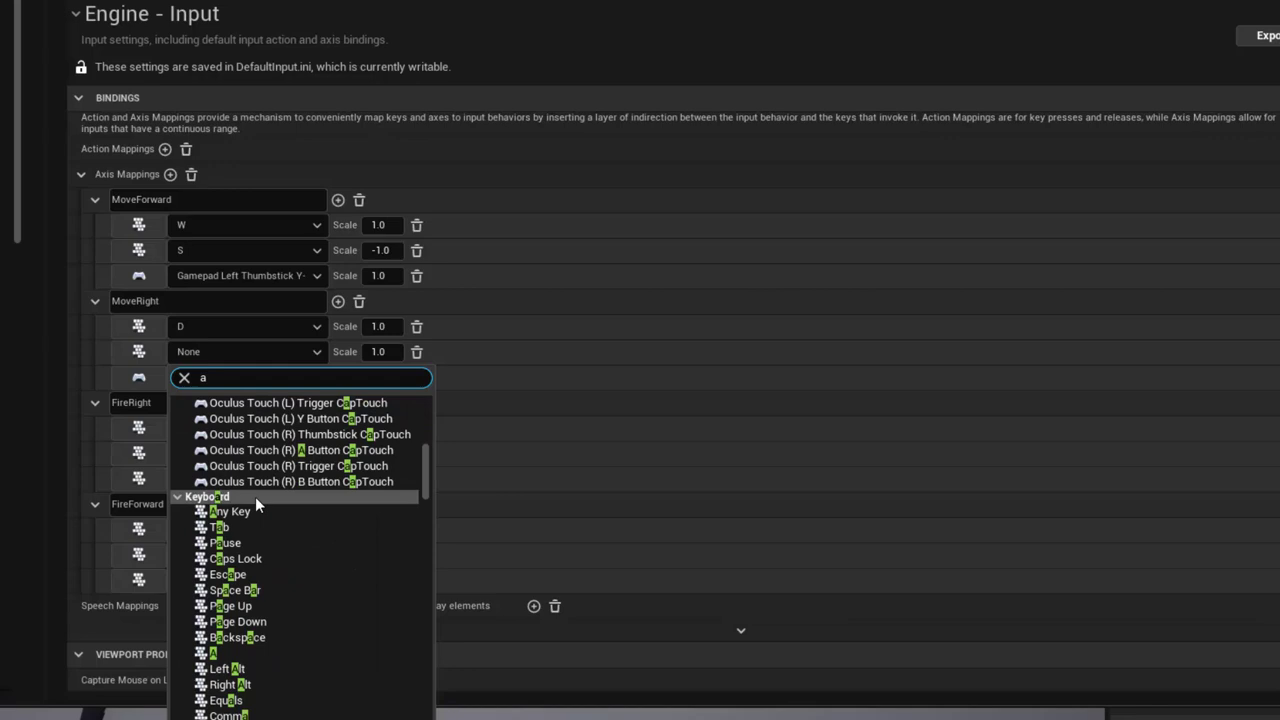
left_click(245, 653)
left_click(372, 351)
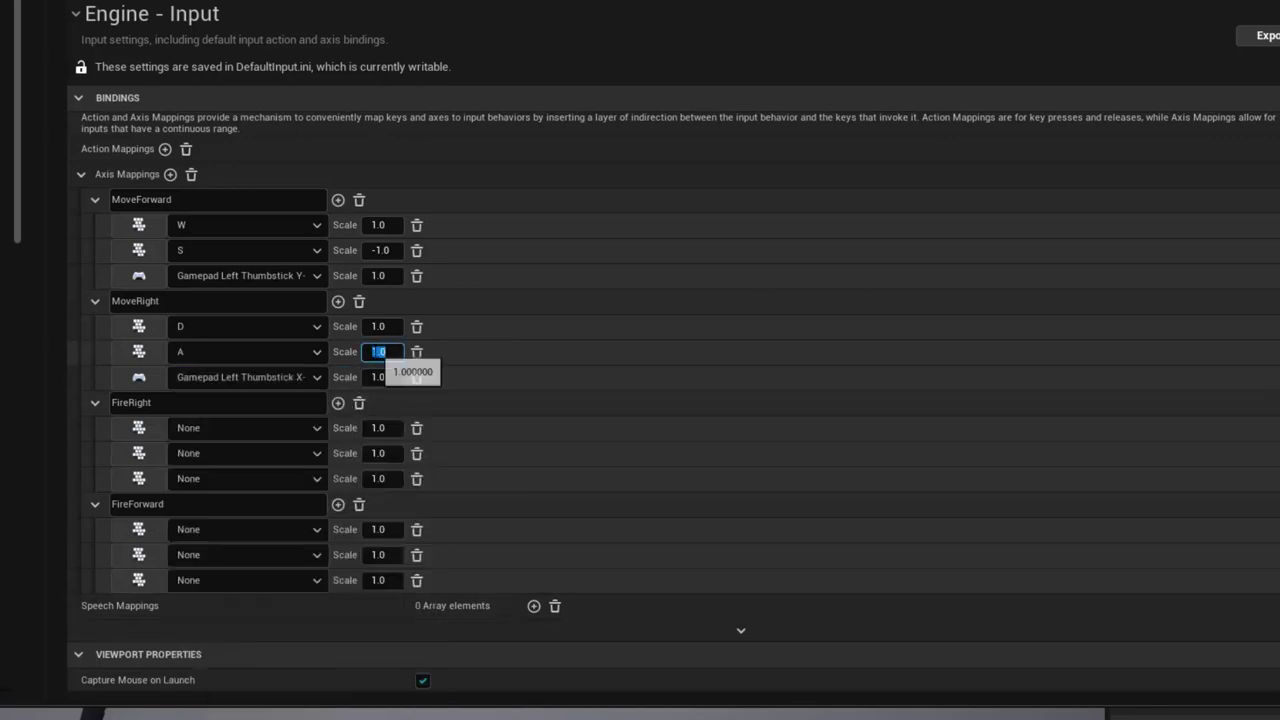
type("-")
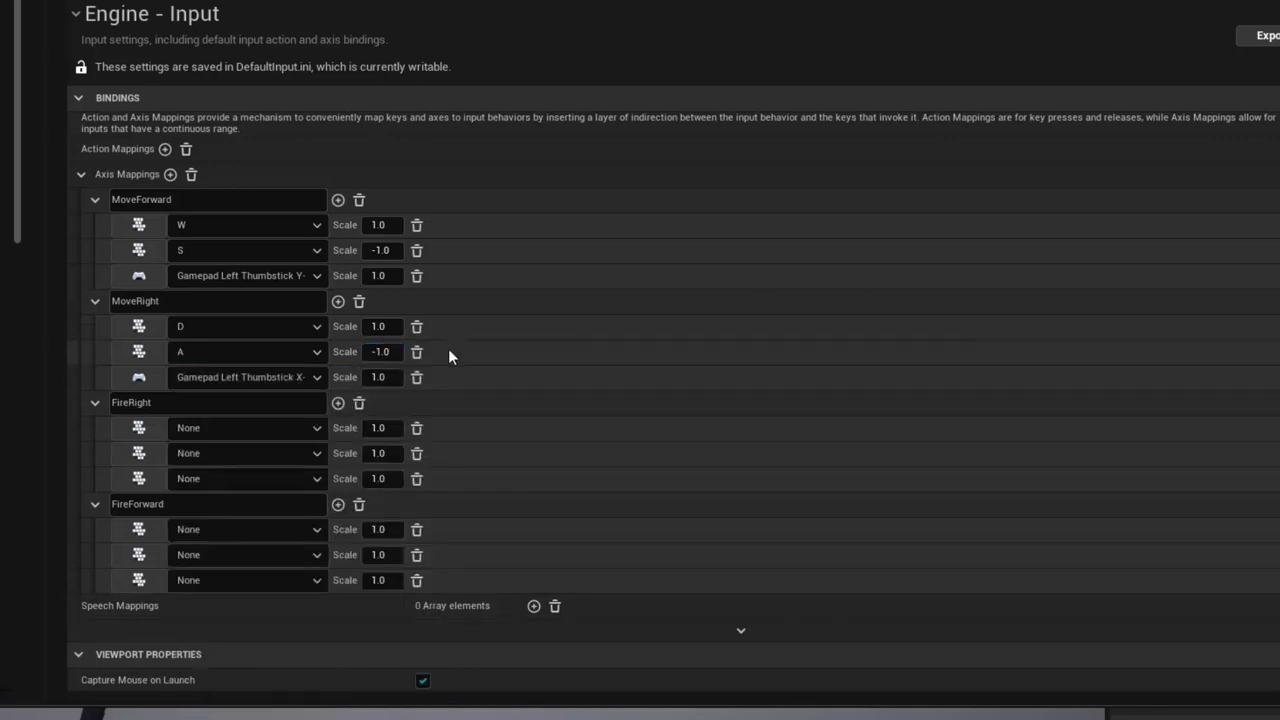
key("Return")
Bind FireRight to a right-thumbstick axis, Right, and Left at scale -1.0.
scroll(435, 383, "down", 1)
scroll(434, 379, "down", 2)
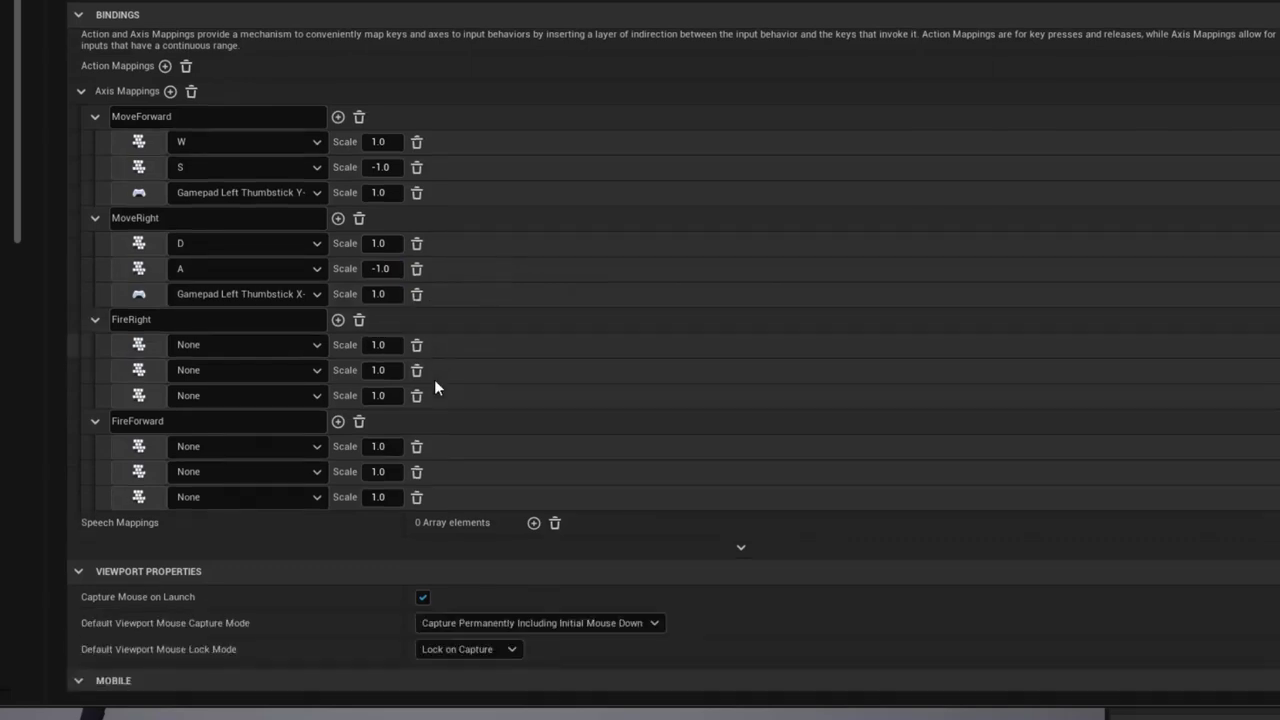
left_click(256, 343)
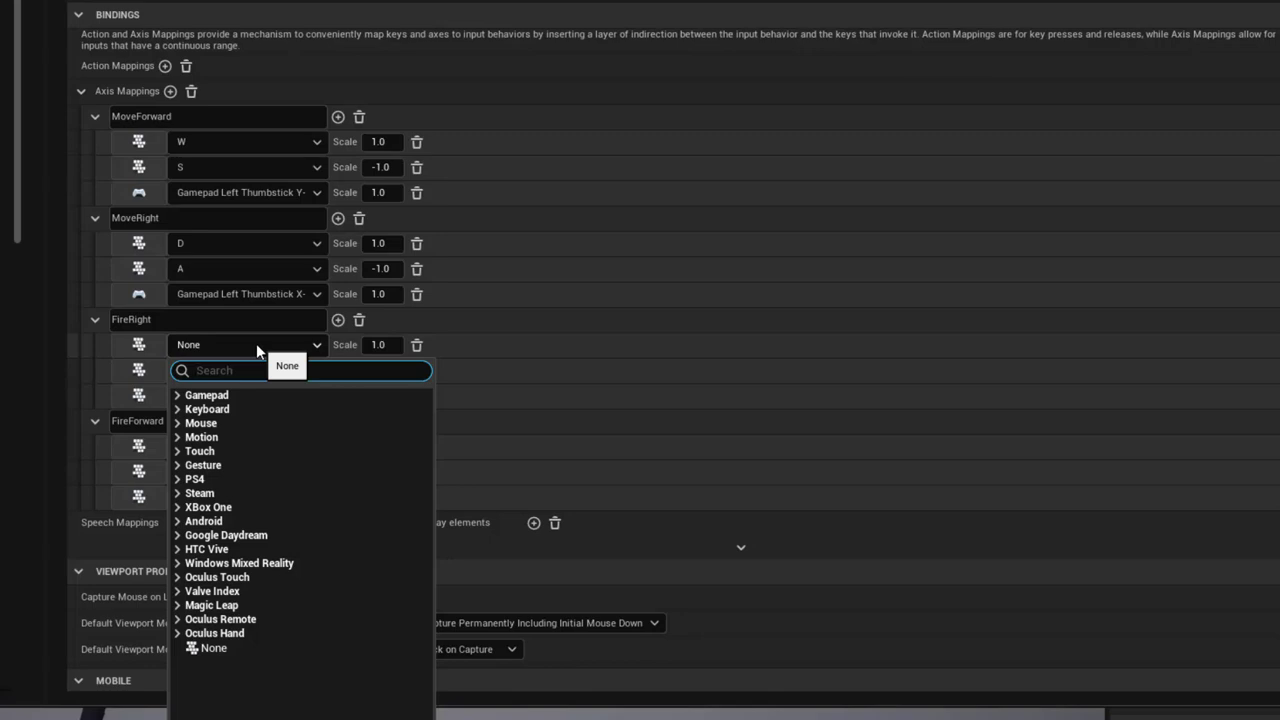
left_click(146, 350)
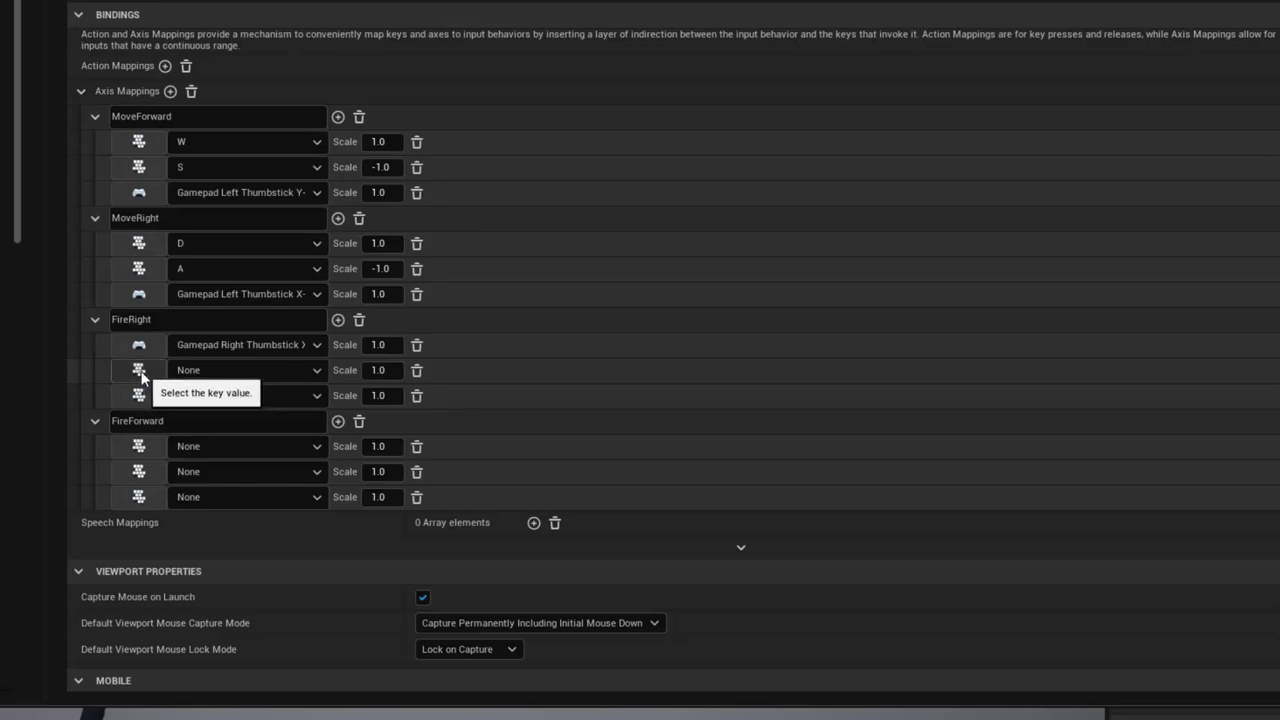
key("Right")
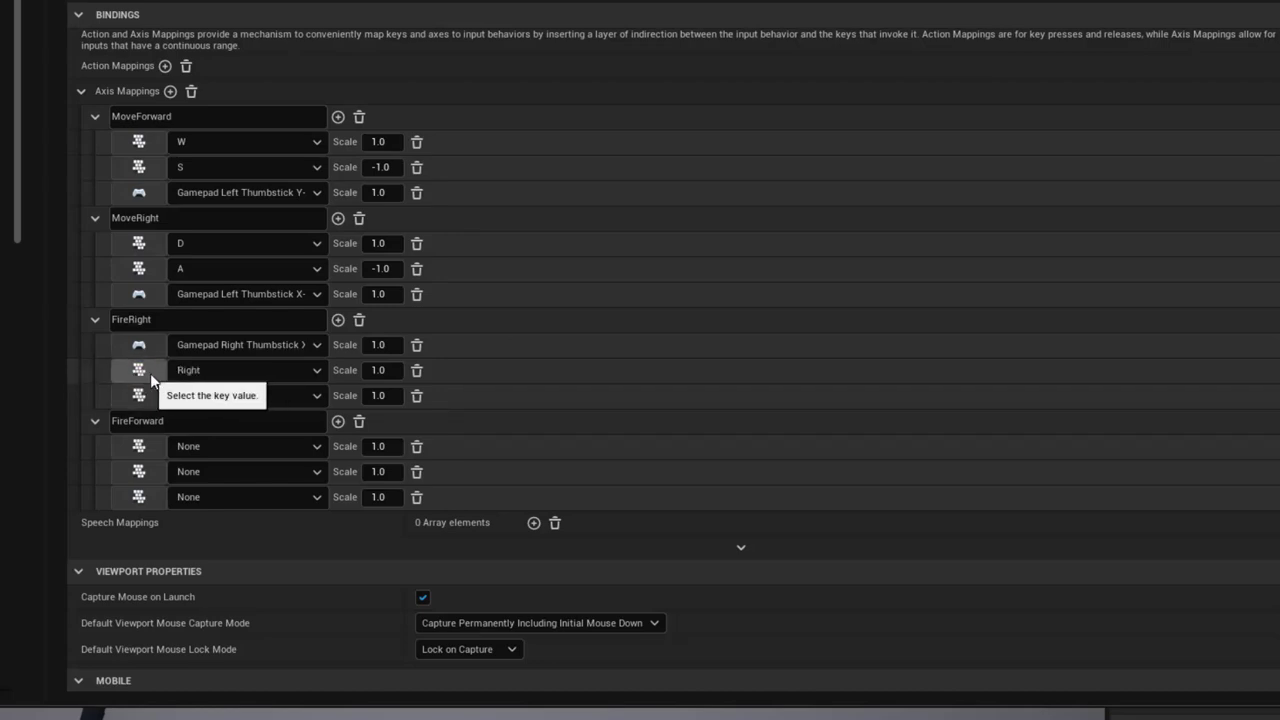
key("Left")
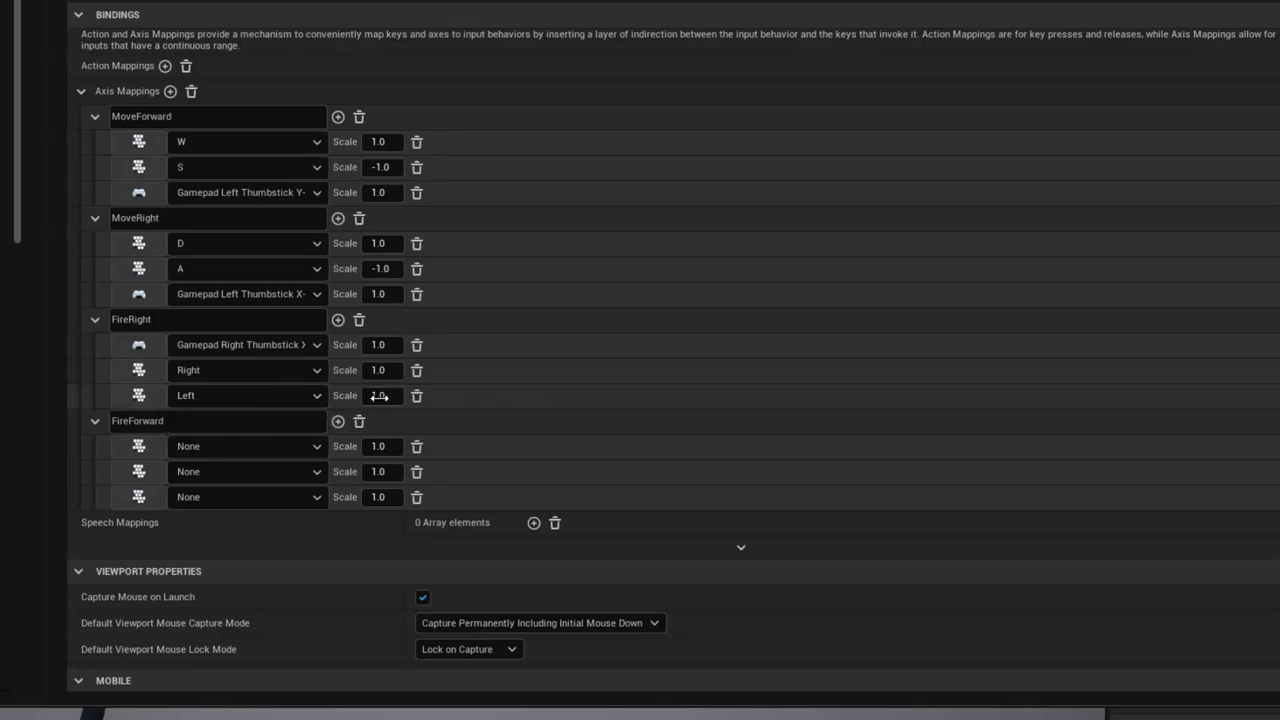
left_click(379, 395)
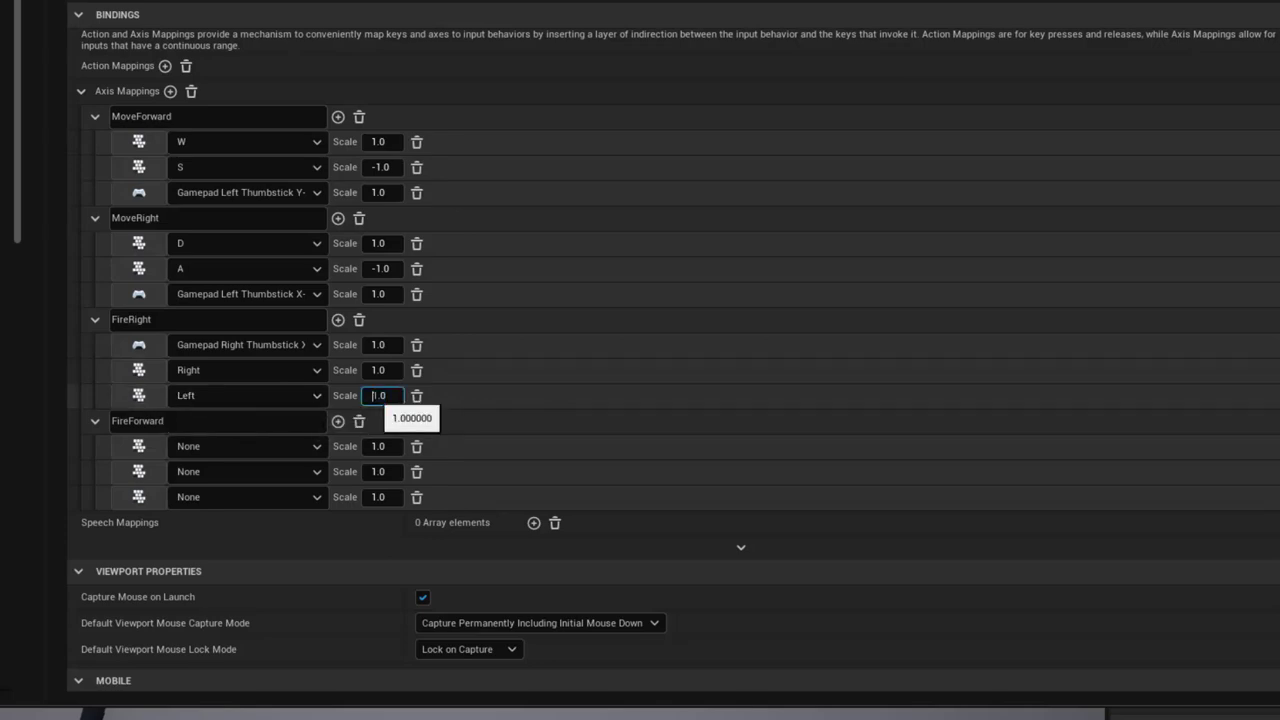
type("-")
left_click(379, 370)
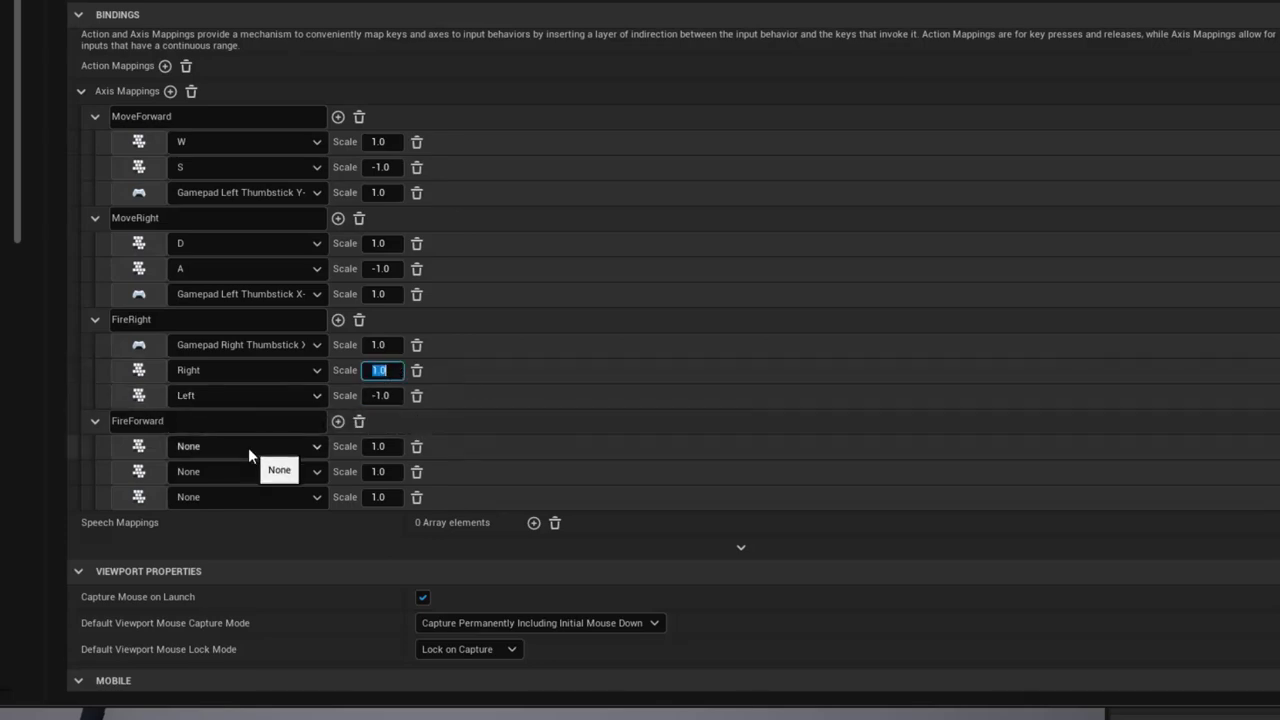
Bind FireForward to Up, Down at -1.0, and Gamepad Right Thumbstick Y-Axis.
left_click(139, 471)
key("Up")
left_click(139, 497)
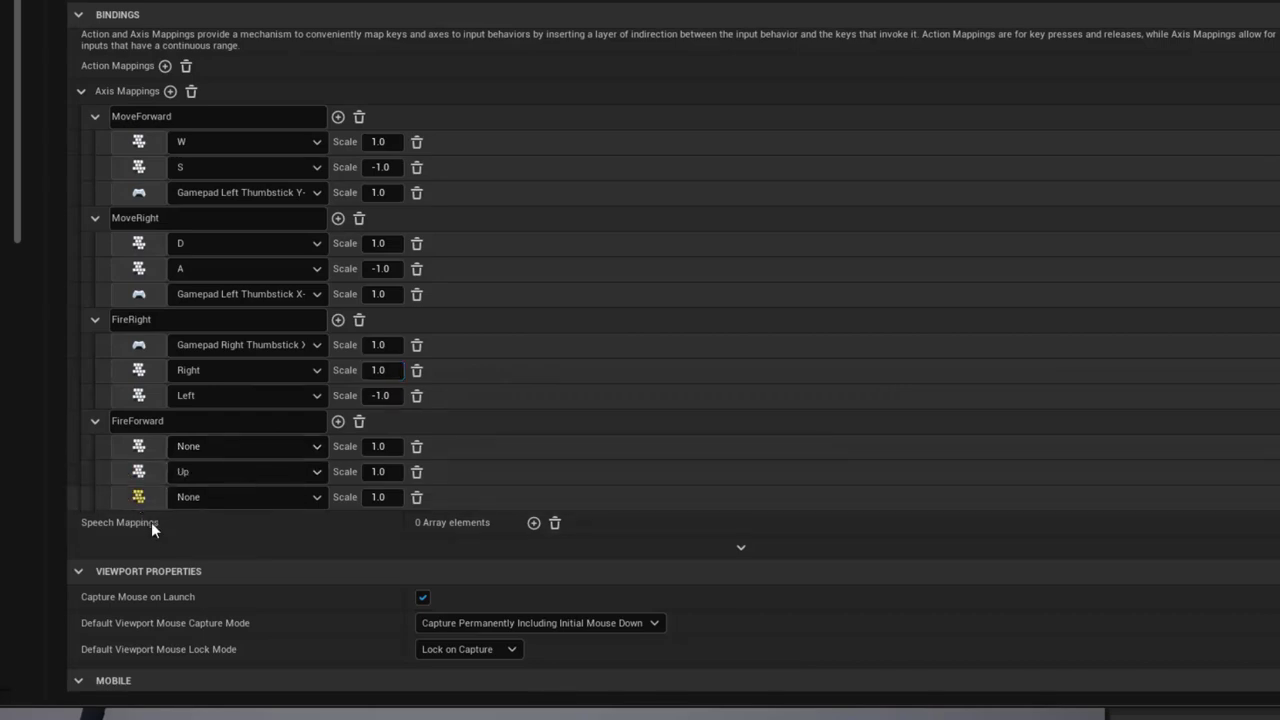
key("Down")
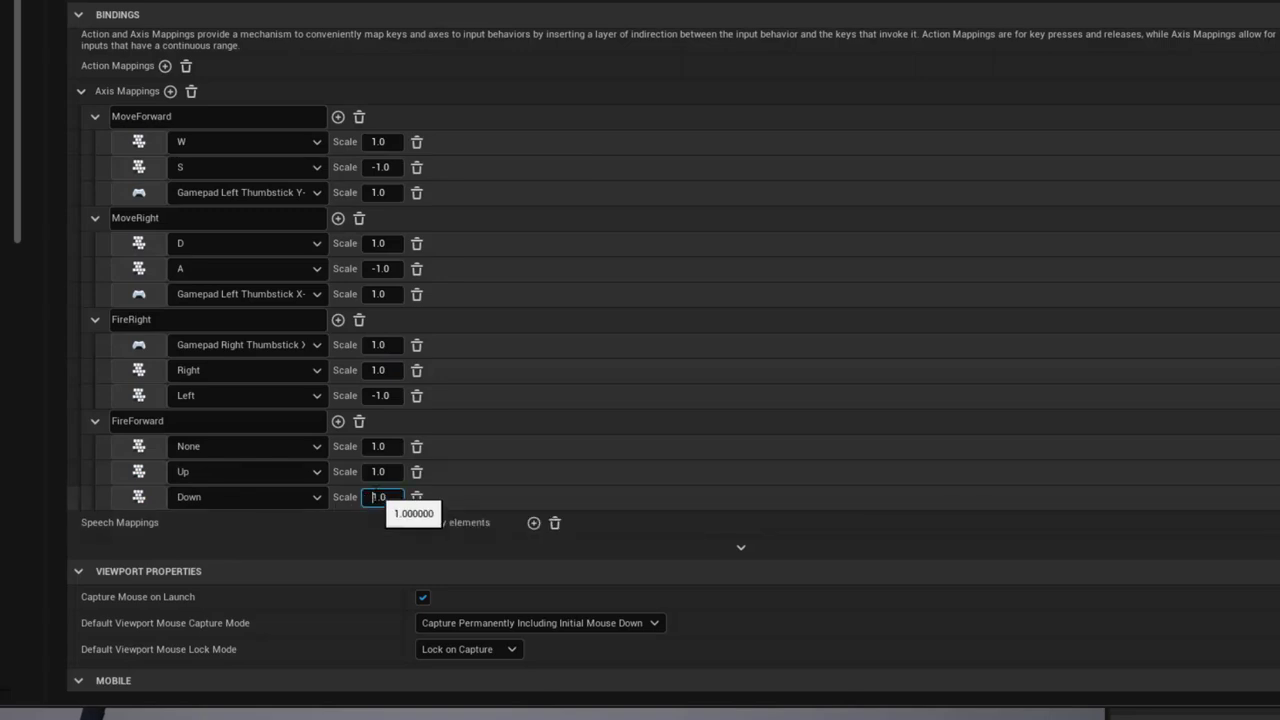
type("-")
left_click(305, 449)
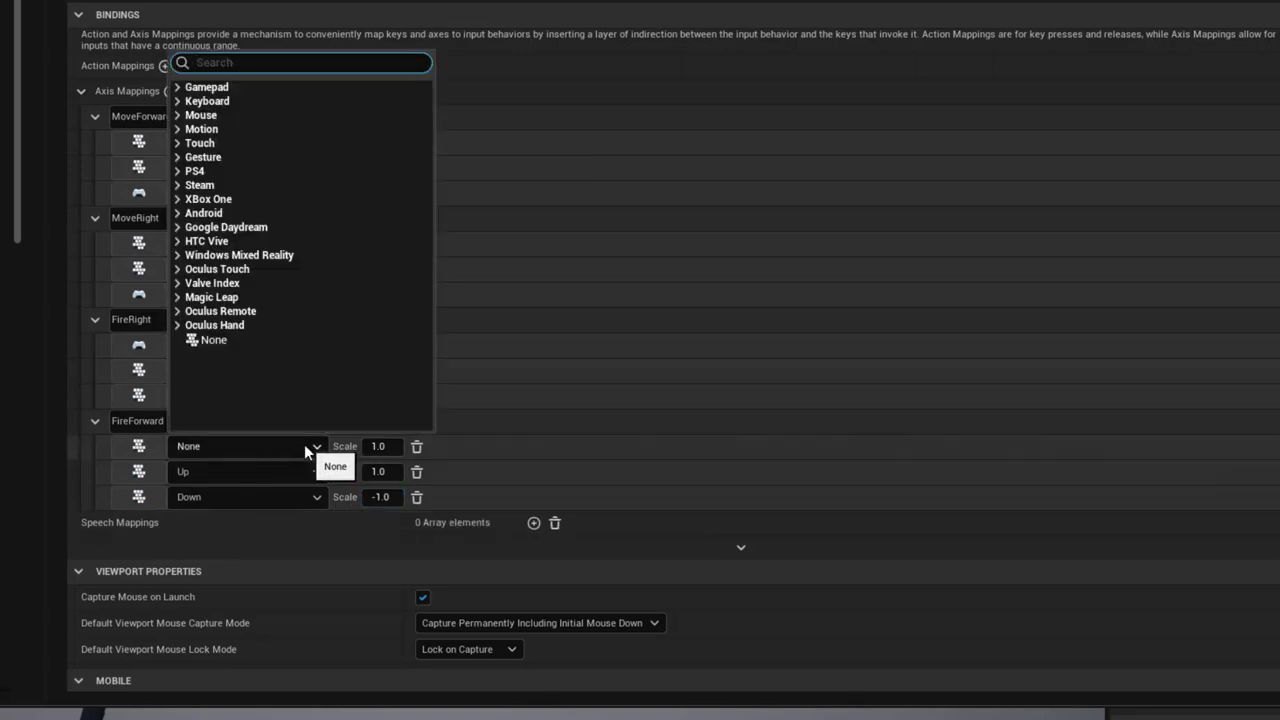
left_click(180, 88)
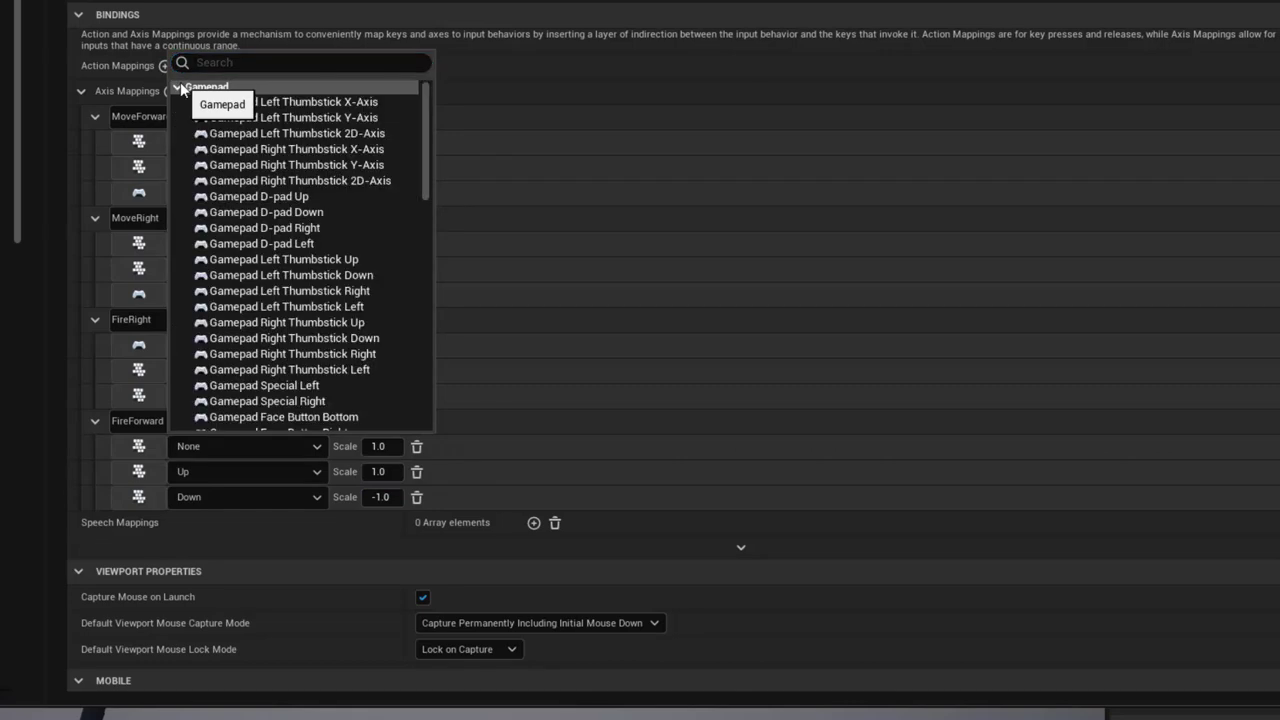
left_click(385, 166)
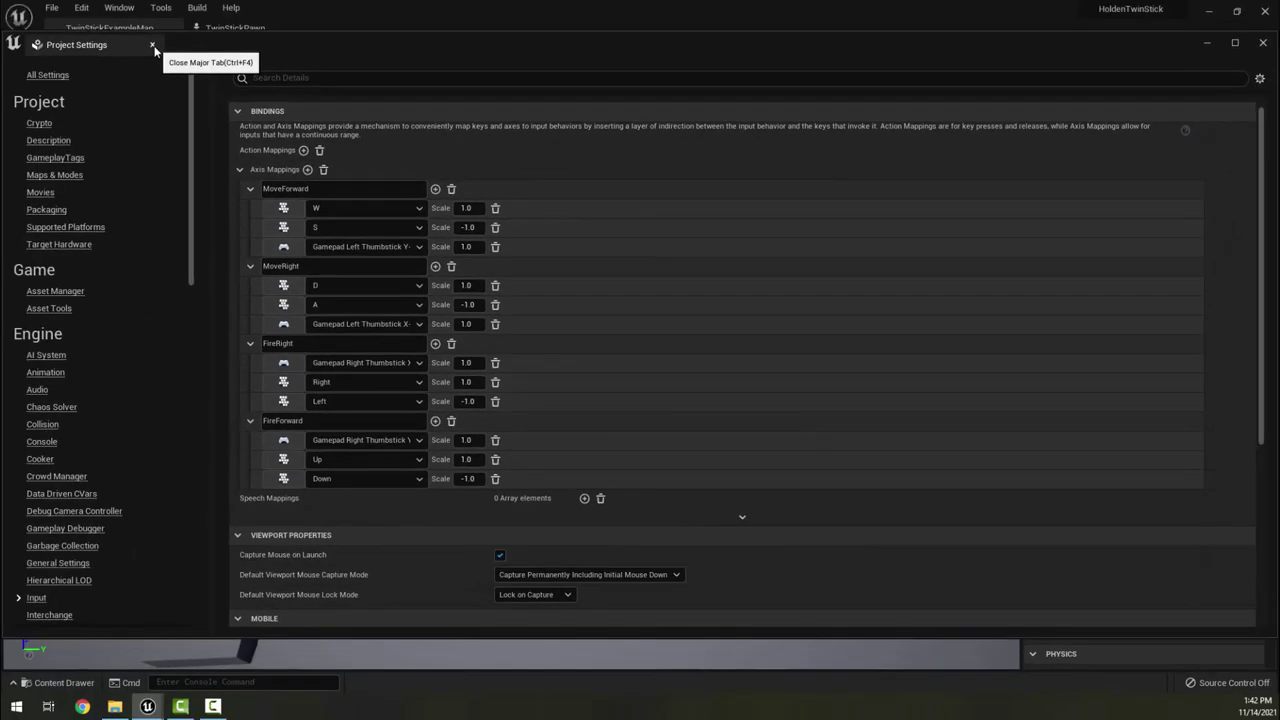
Close Project Settings, Save All, then compile the TwinStickPawn Blueprint.
left_click(152, 45)
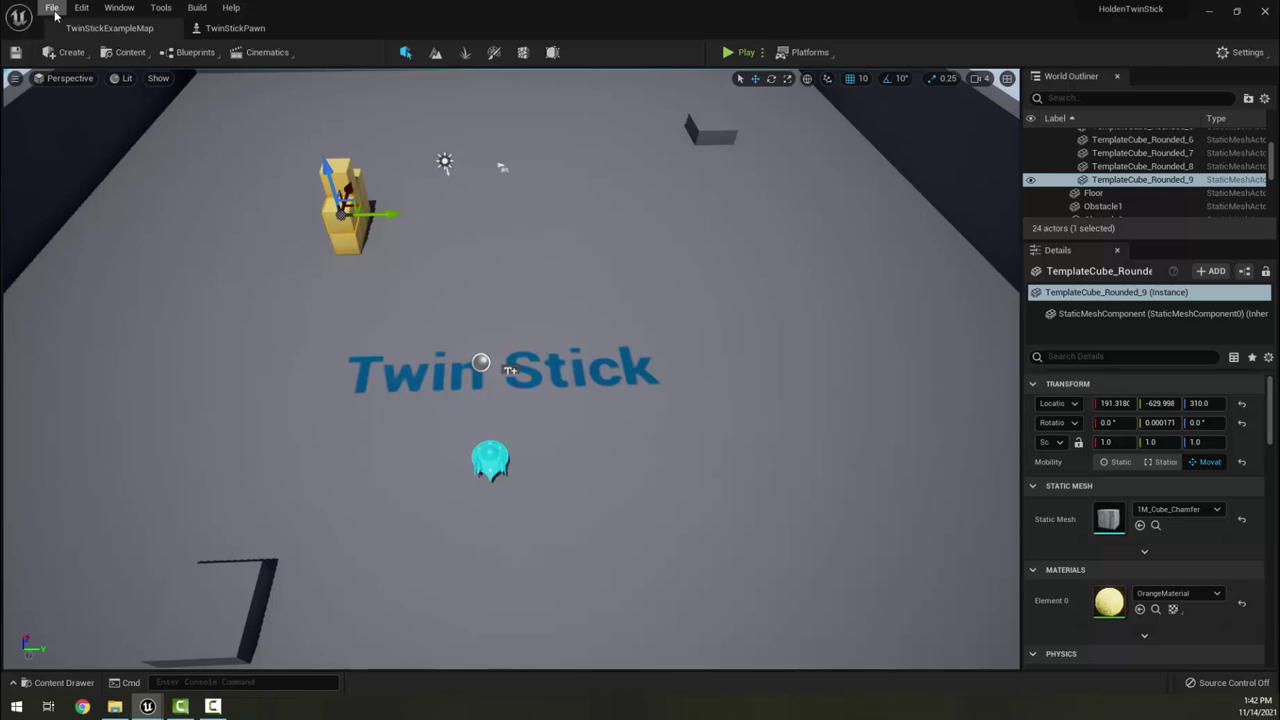
left_click(52, 9)
left_click(86, 157)
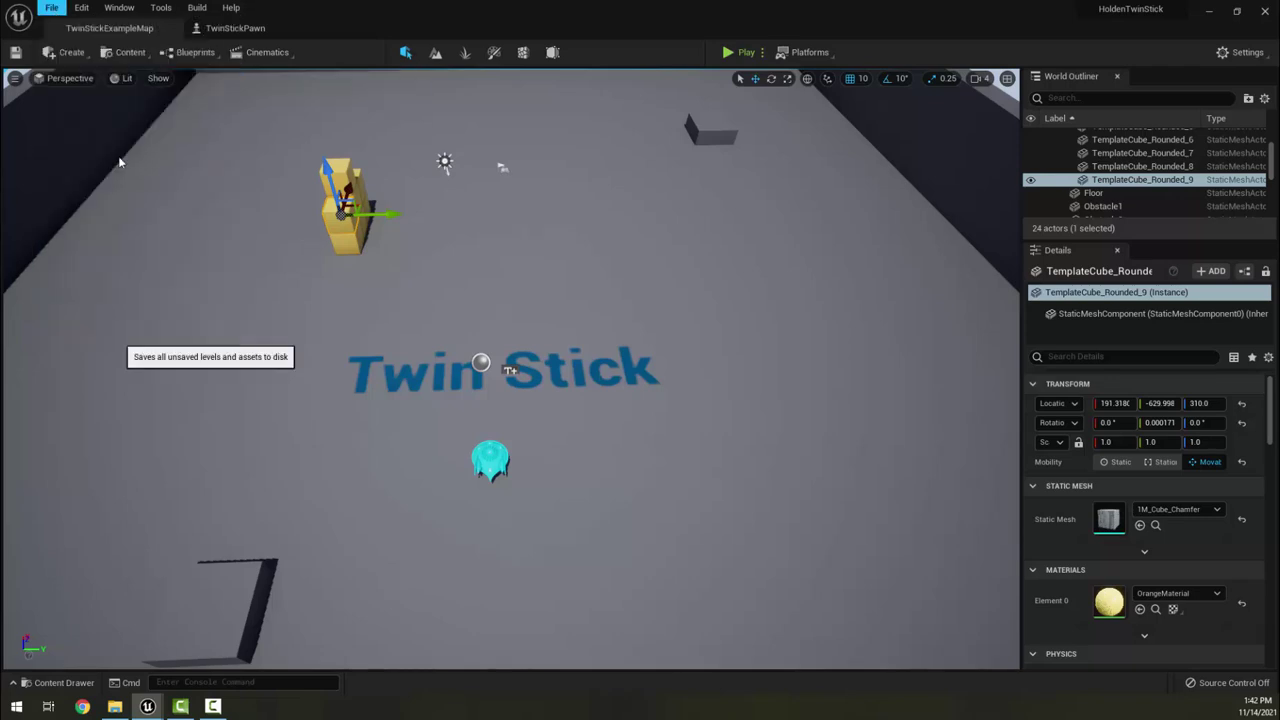
middle_click_drag(524, 362, 286, 516)
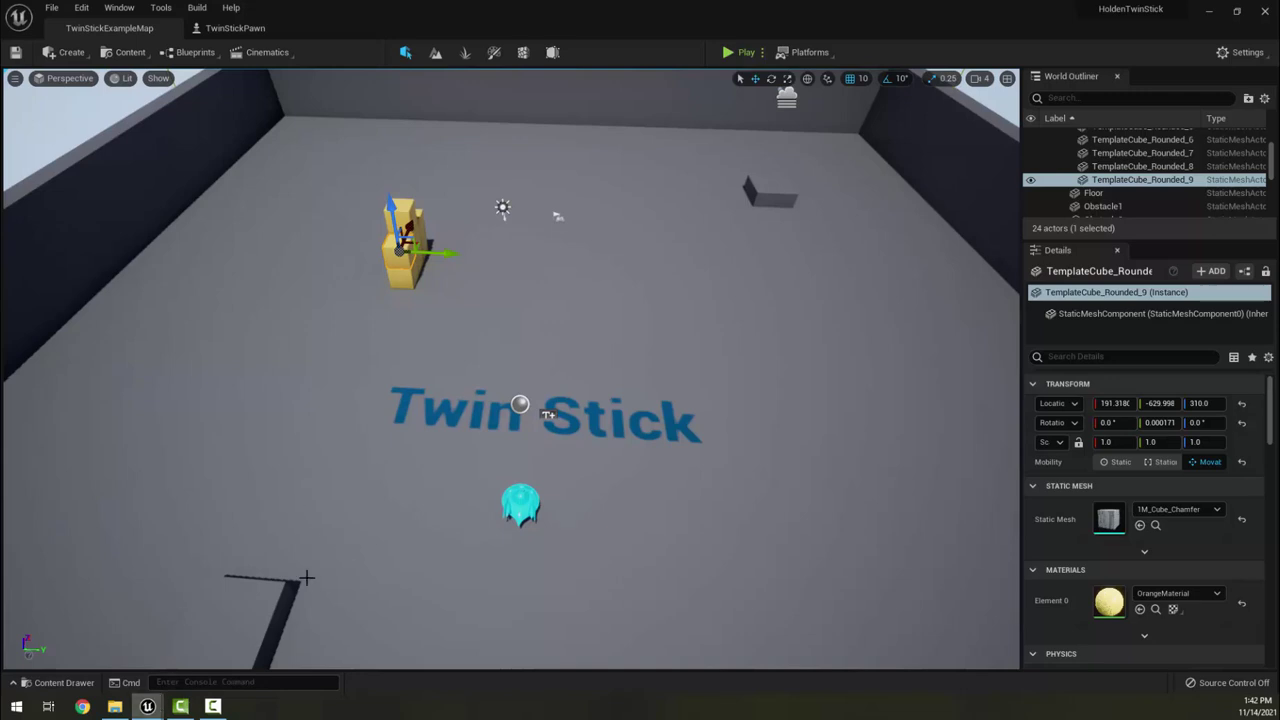
left_click(232, 28)
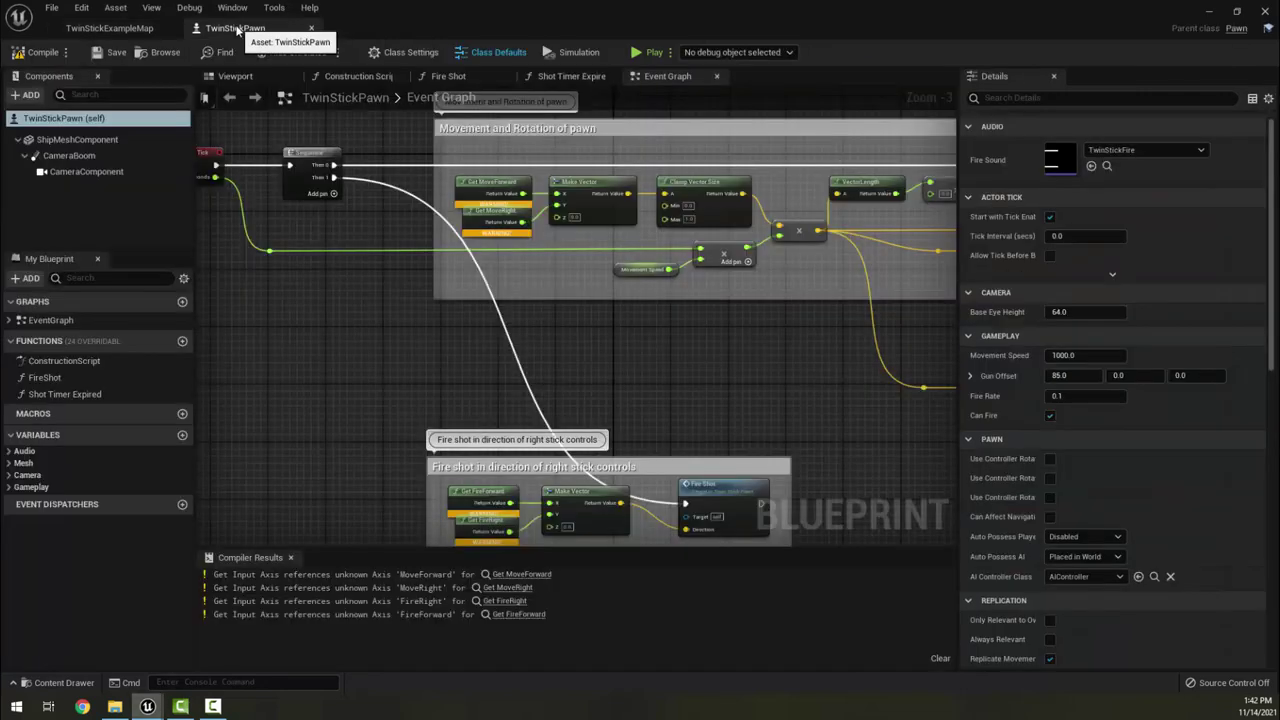
left_click(40, 53)
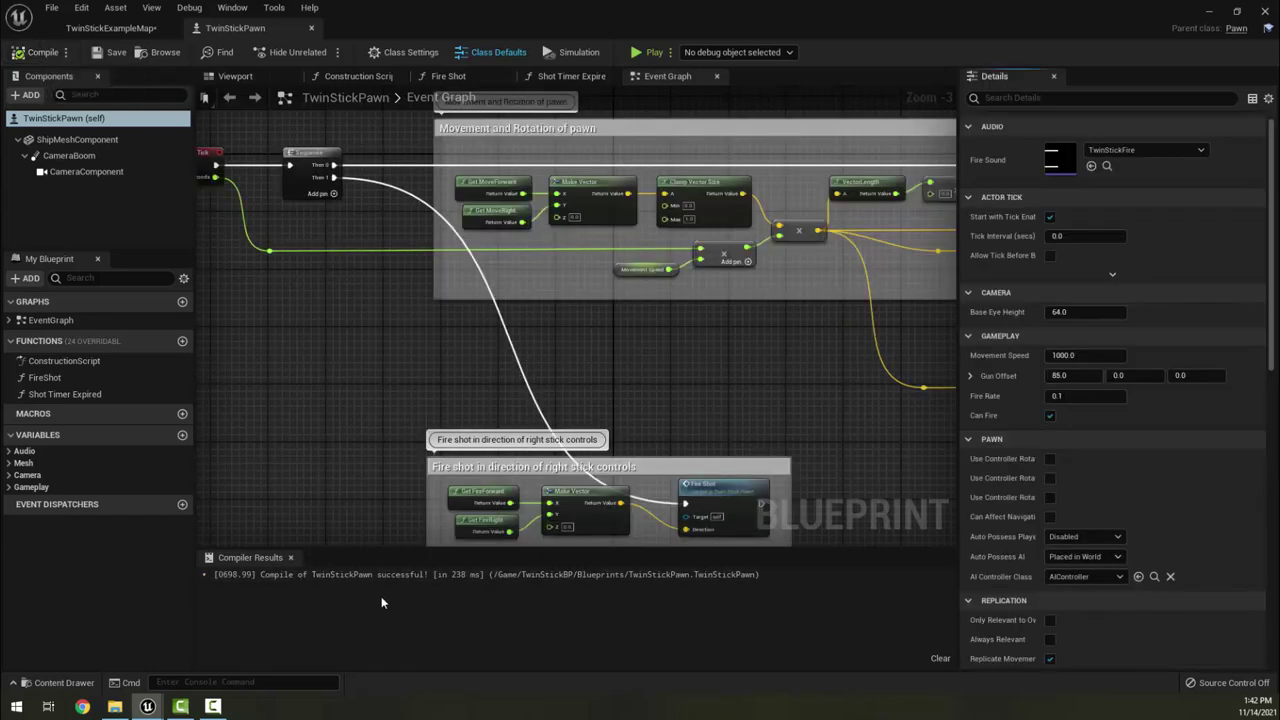
left_click(111, 28)
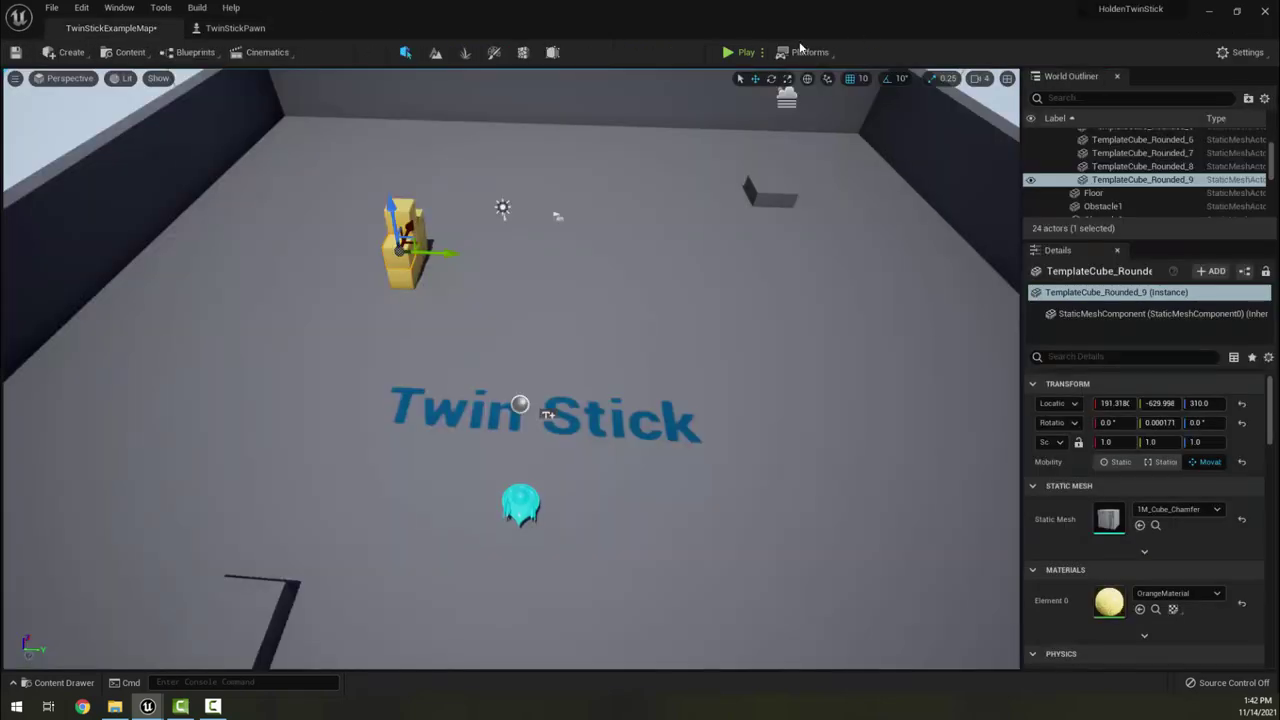
key("alt+p")
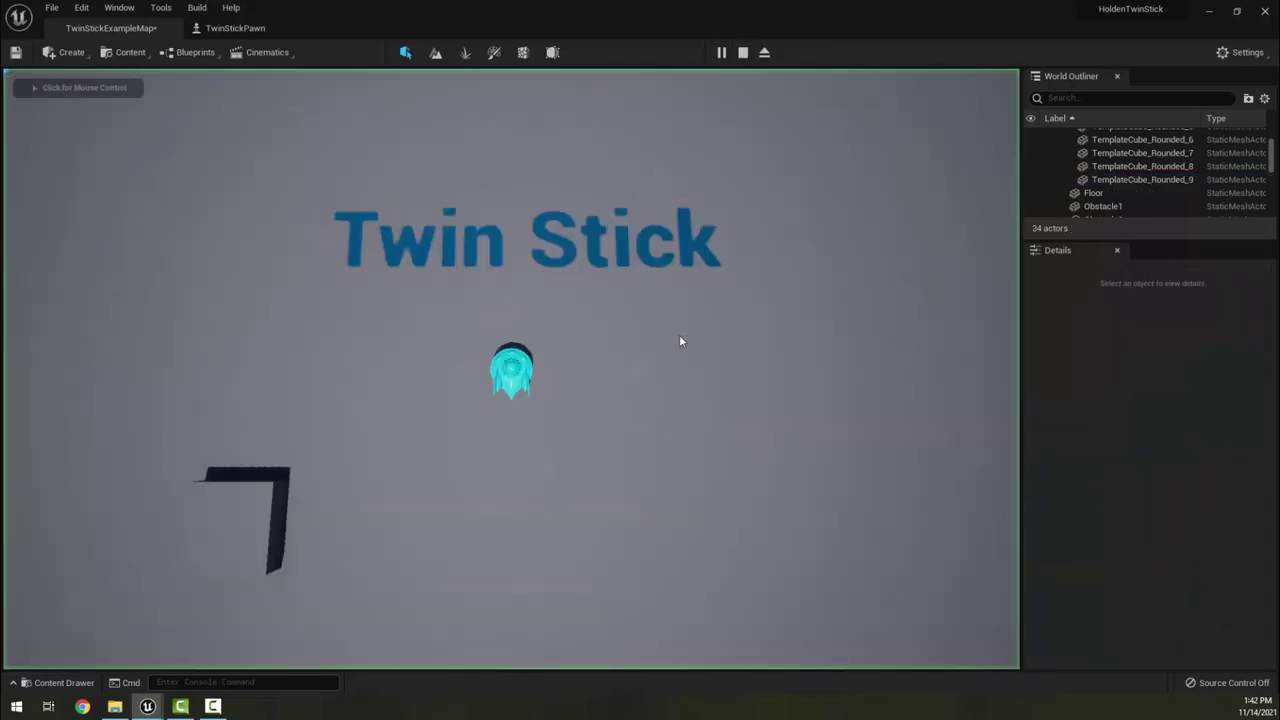
key("w")
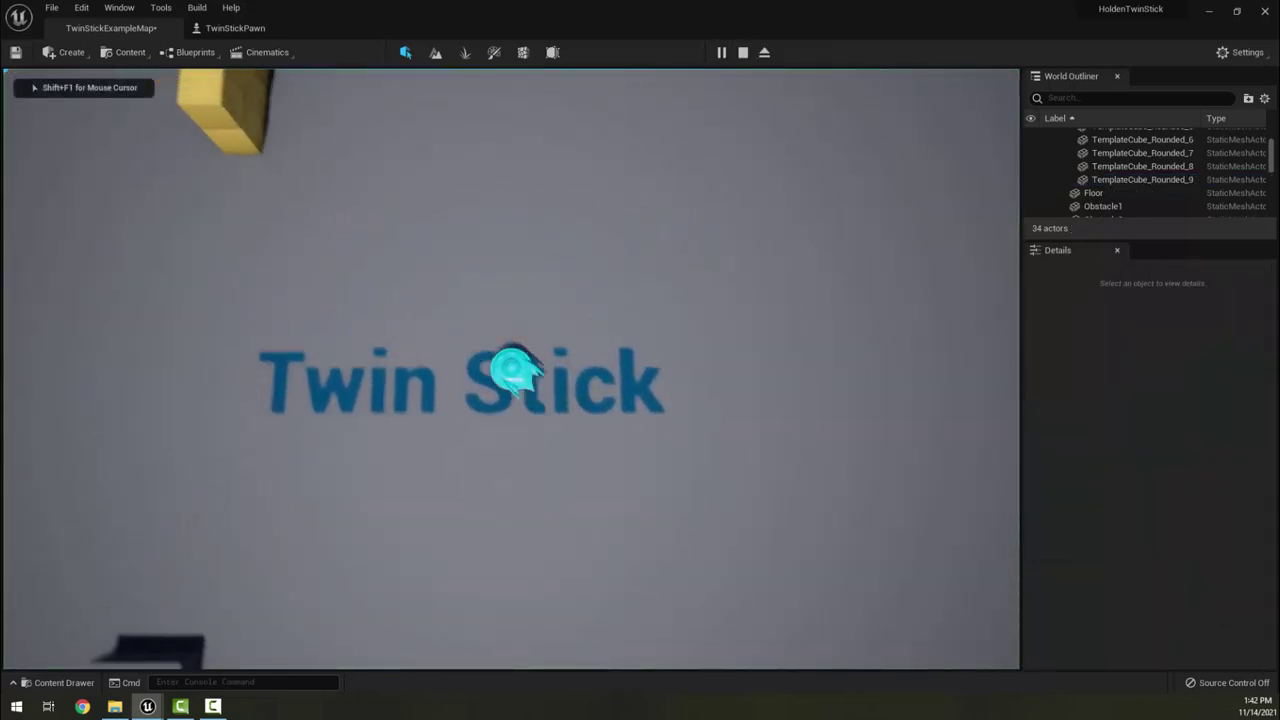
key("s+a")
key("d")
key("w")
key("w")
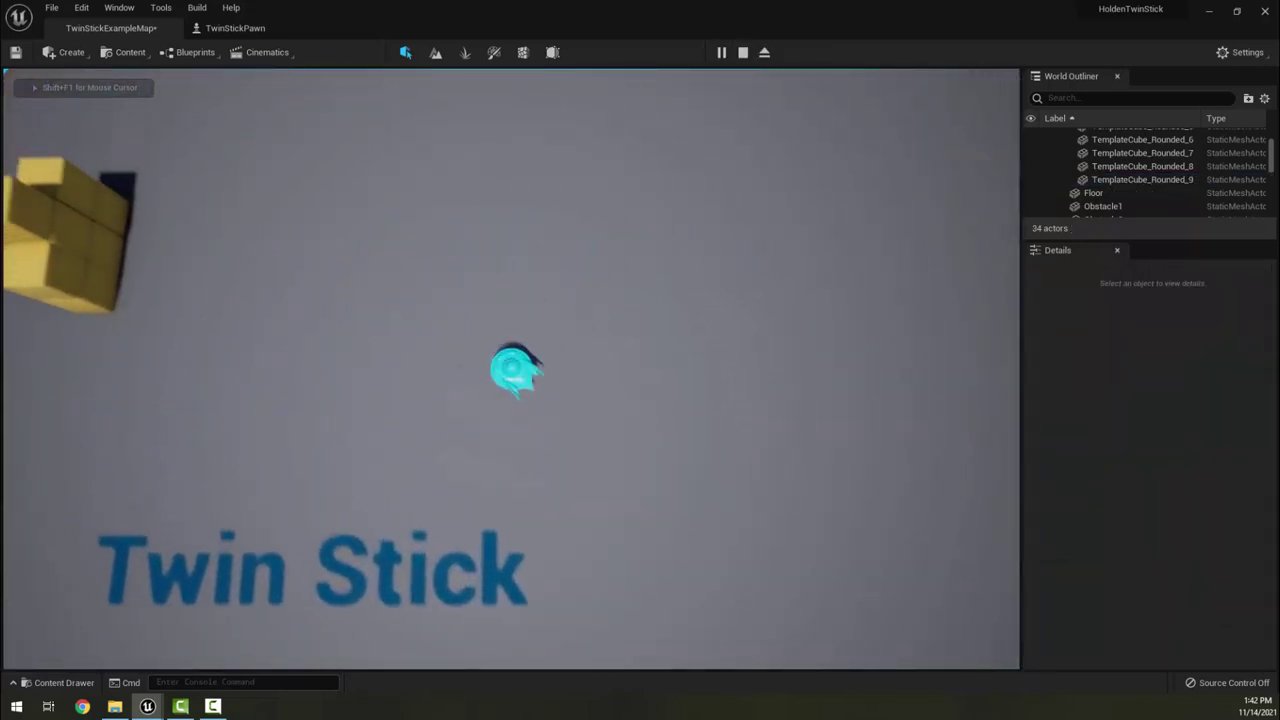
key("a")
key("s+a")
key("d")
key("w+d")
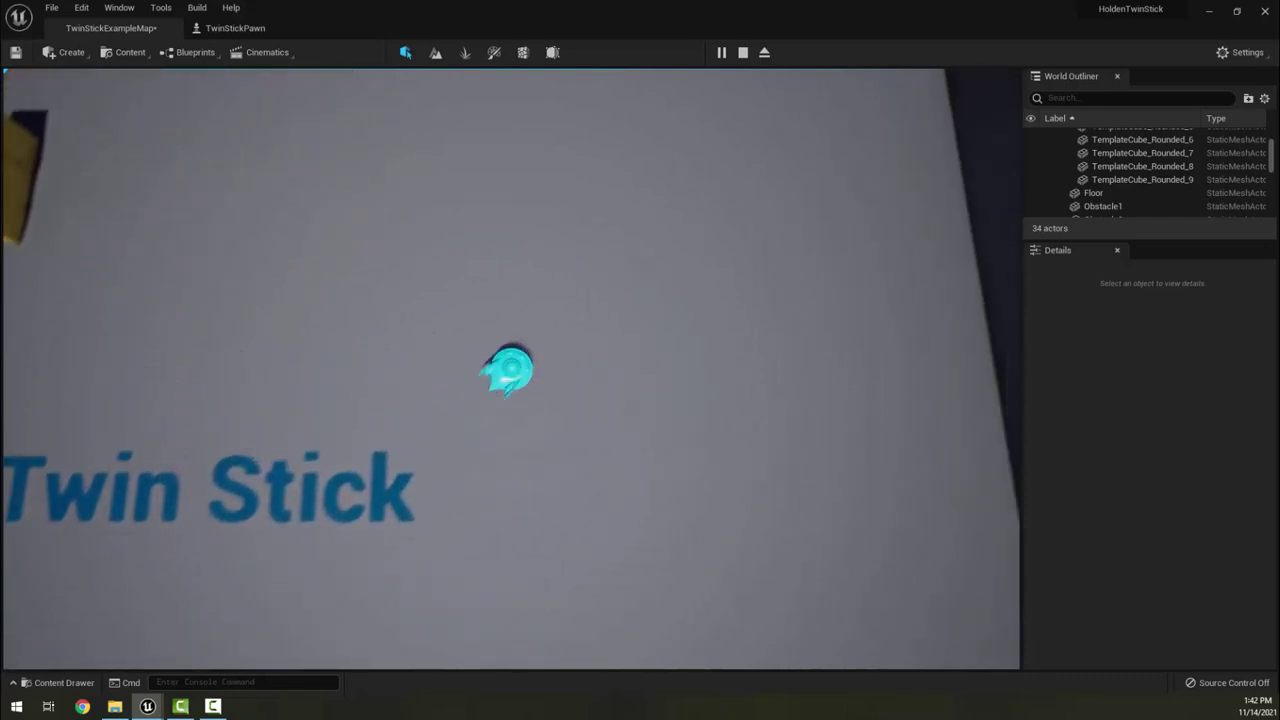
key("w+a")
key("s+d")
key("w+a")
key("Up")
key("w+a")
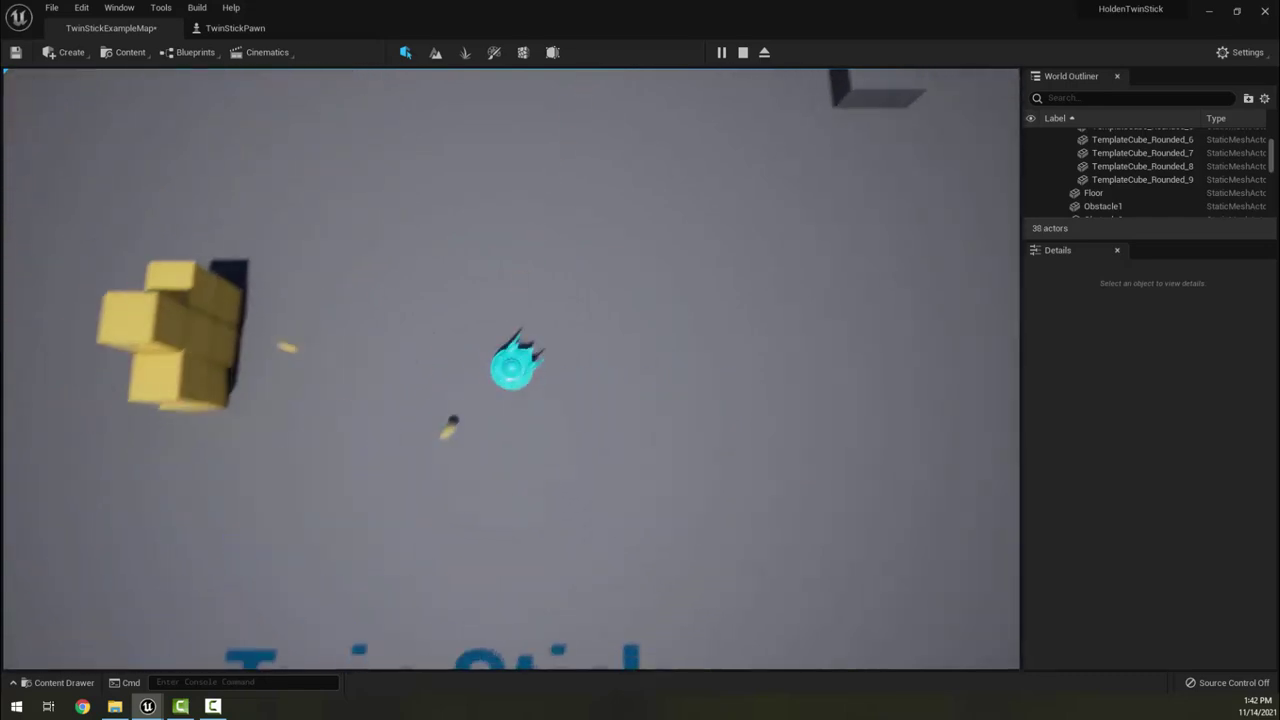
key("s")
key("s+d")
key("w+d")
key("Left")
key("w+a")
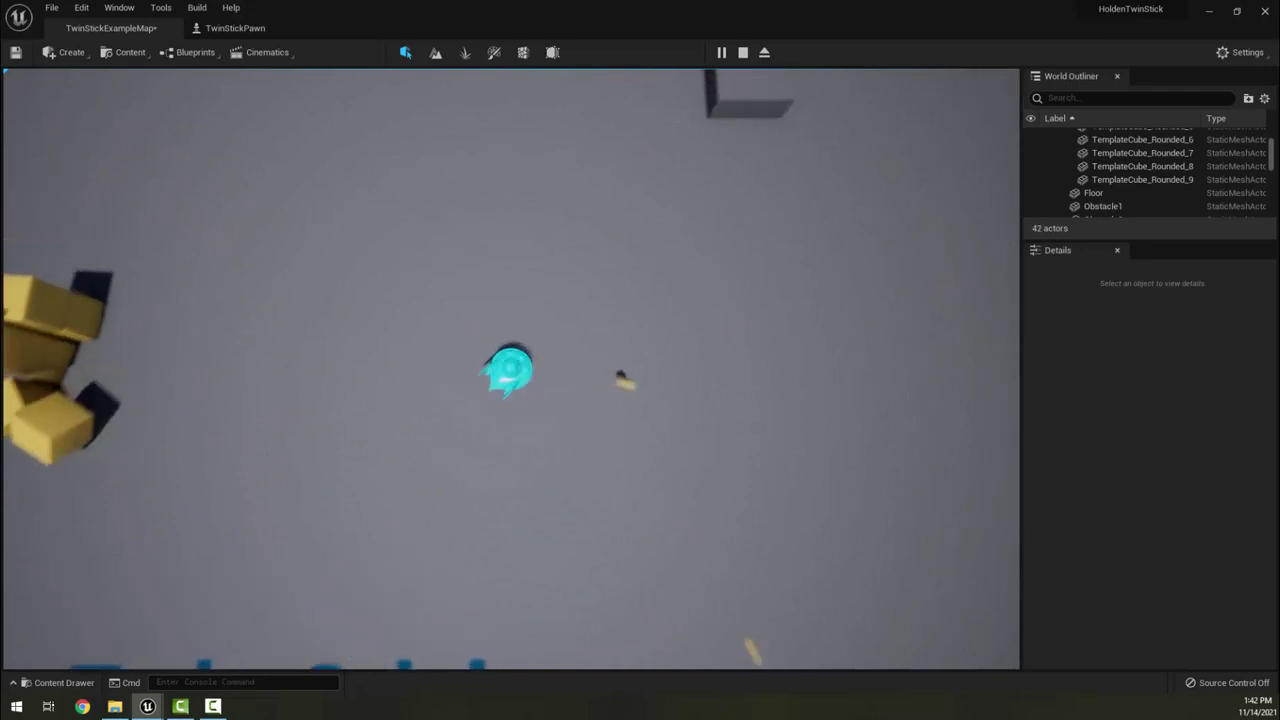
key("w+d")
key("s")
key("s+d")
key("w")
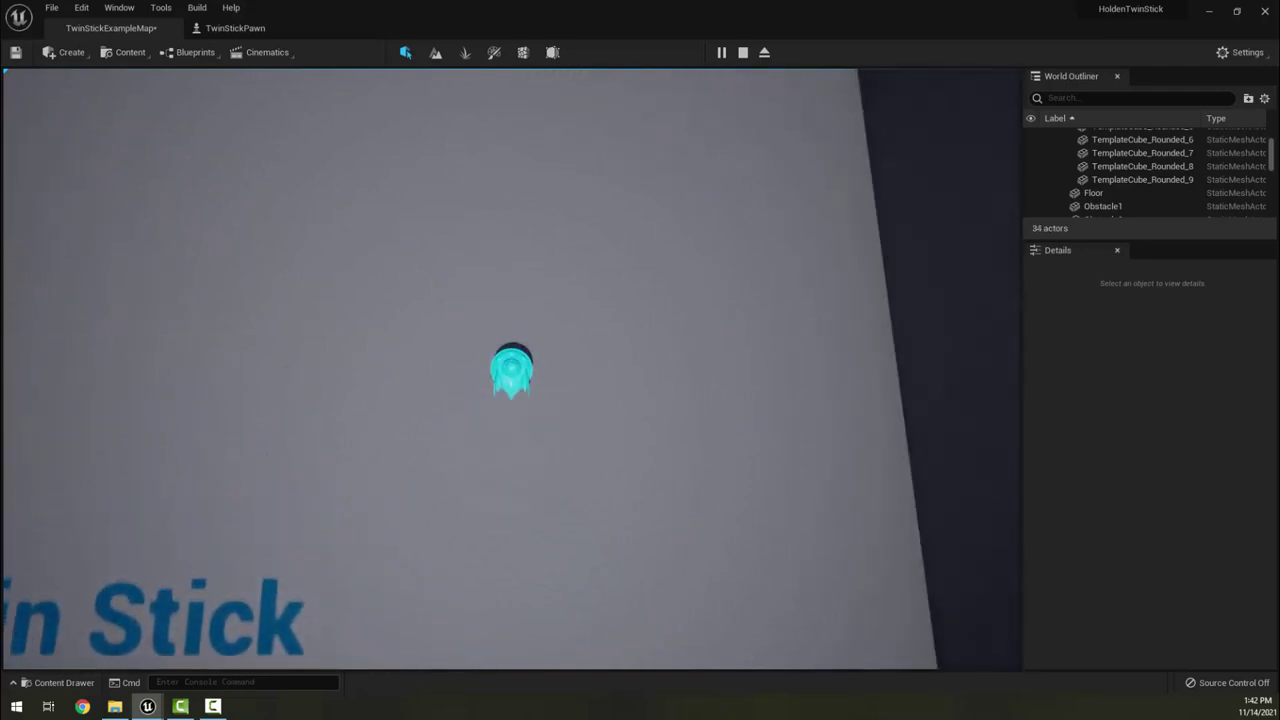
key("s+a")
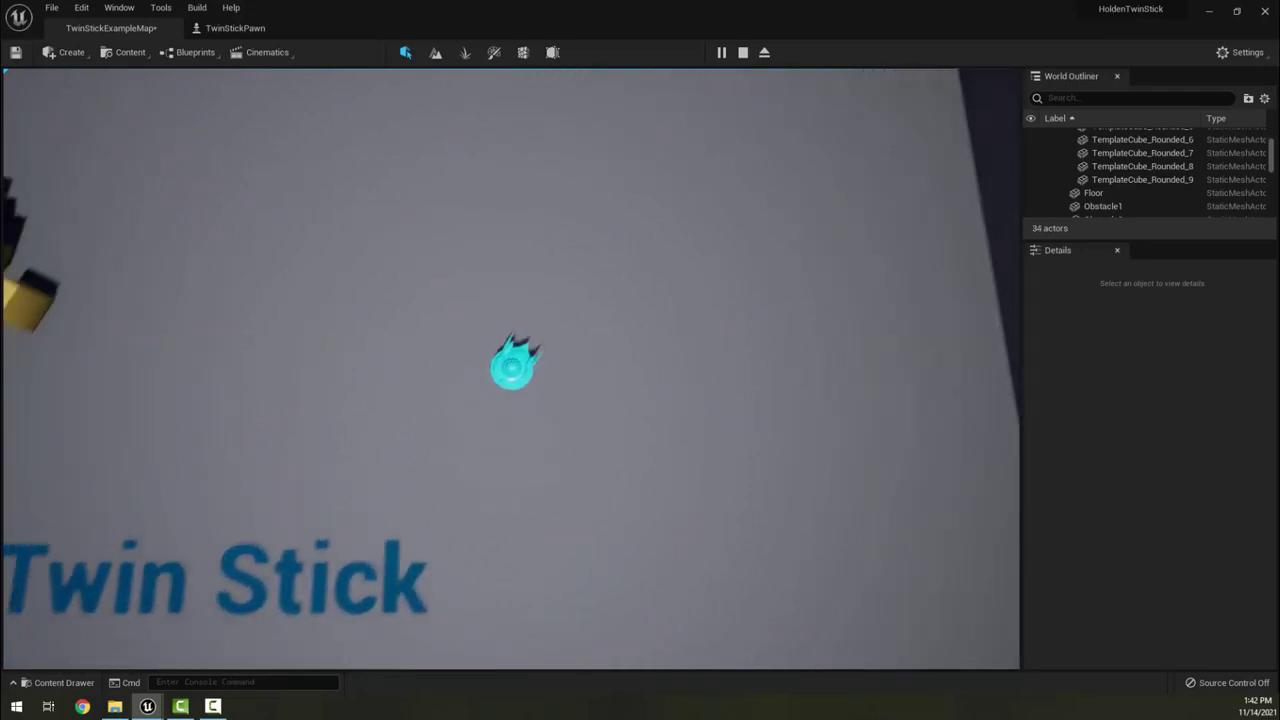
key("s+d")
key("w+a")
key("s+a")
key("w+a")
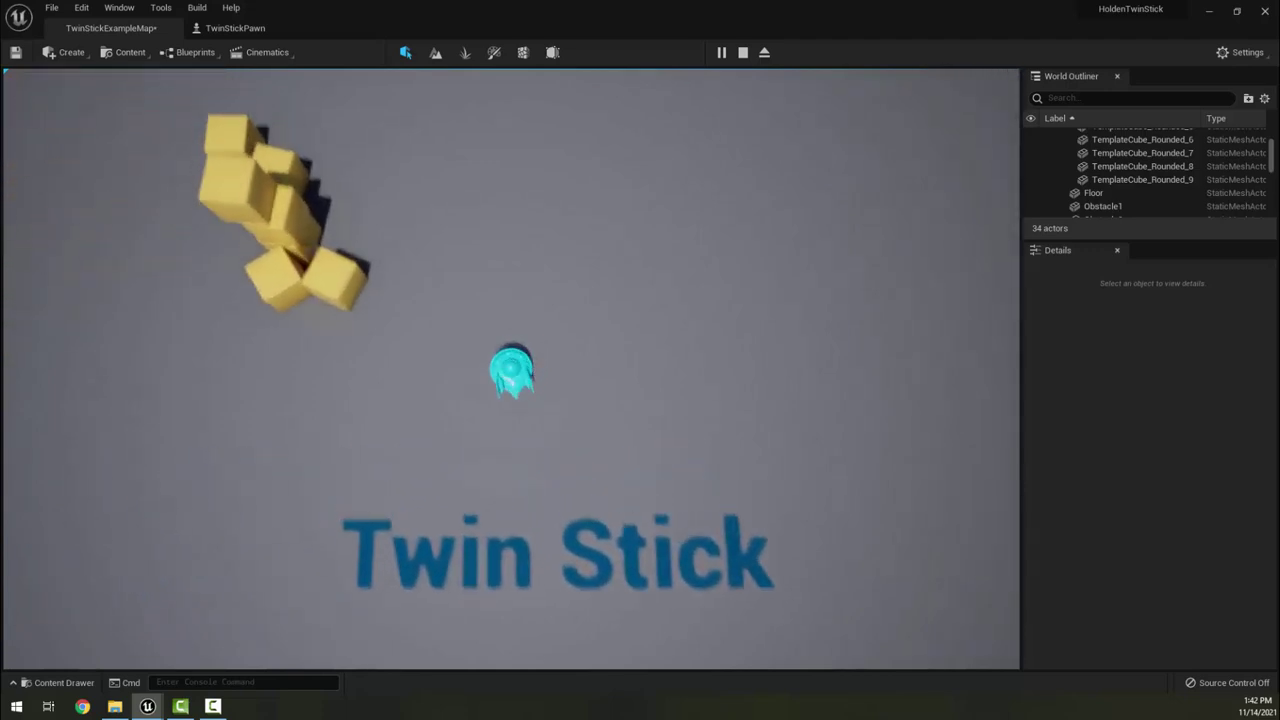
key("w")
key("s")
key("d")
key("w+a")
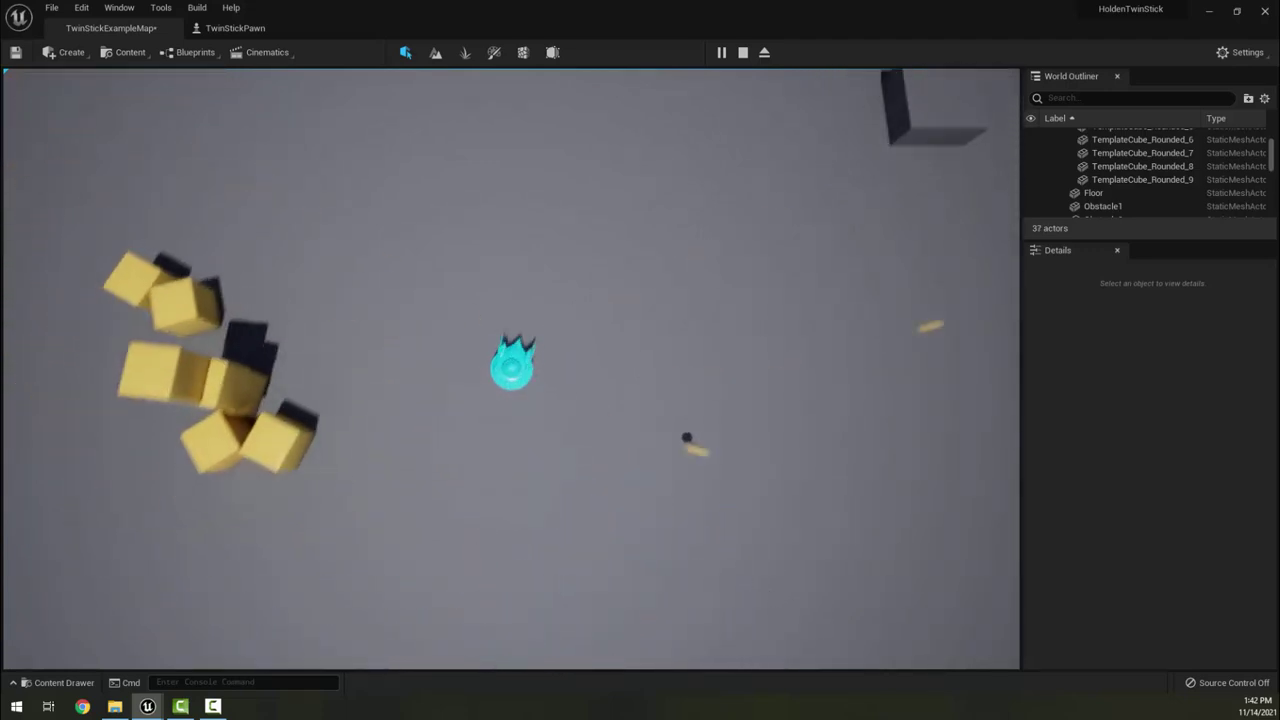
key("s+d")
key("w+d")
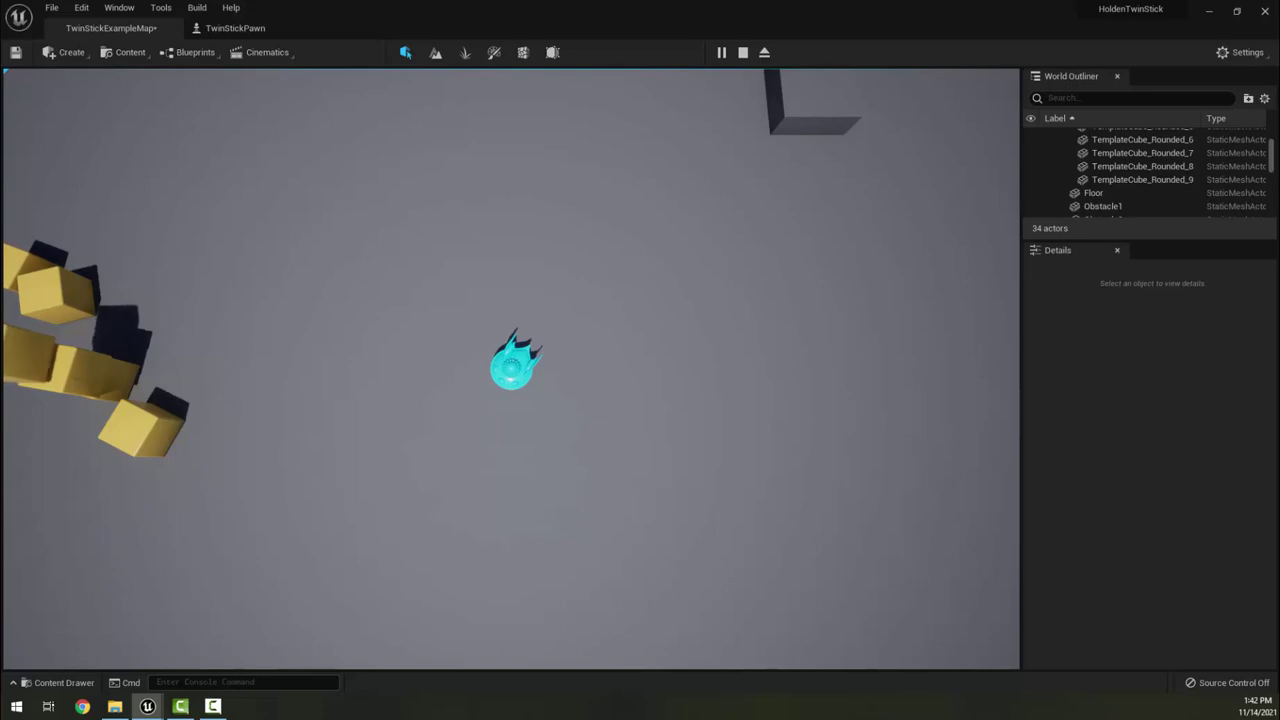
key("Escape")
right_click_drag(499, 431, 513, 420)
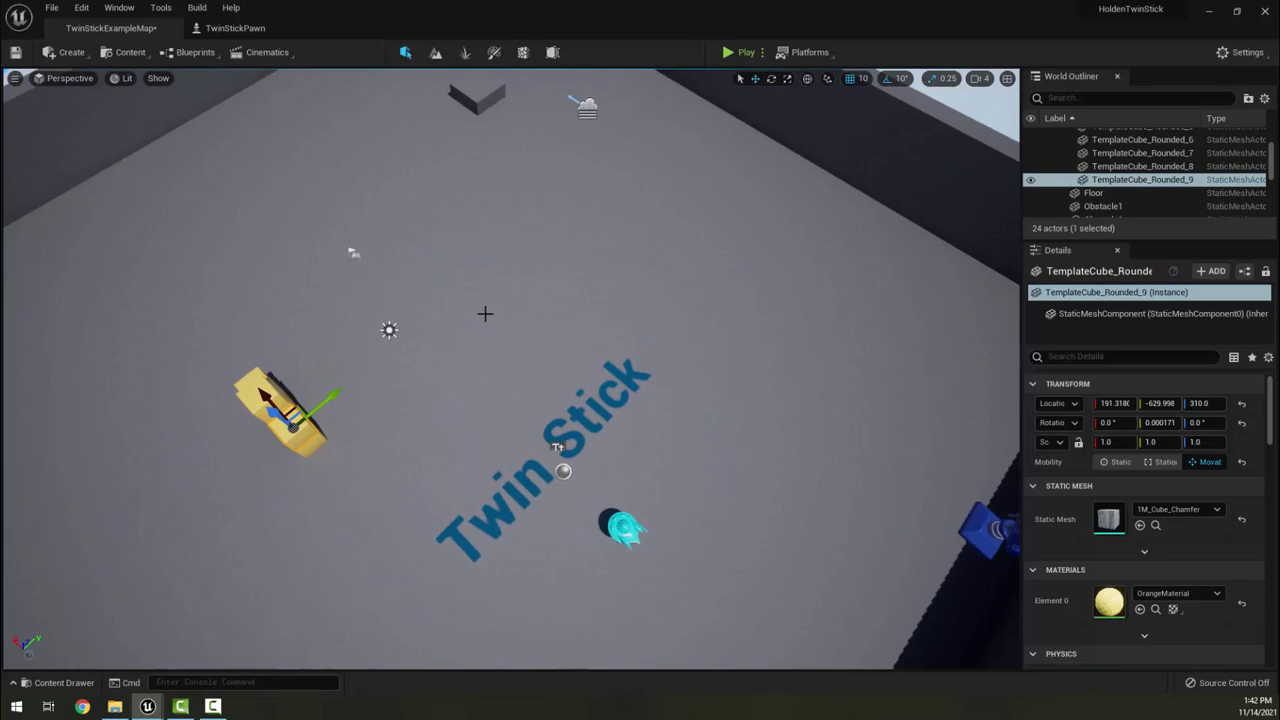